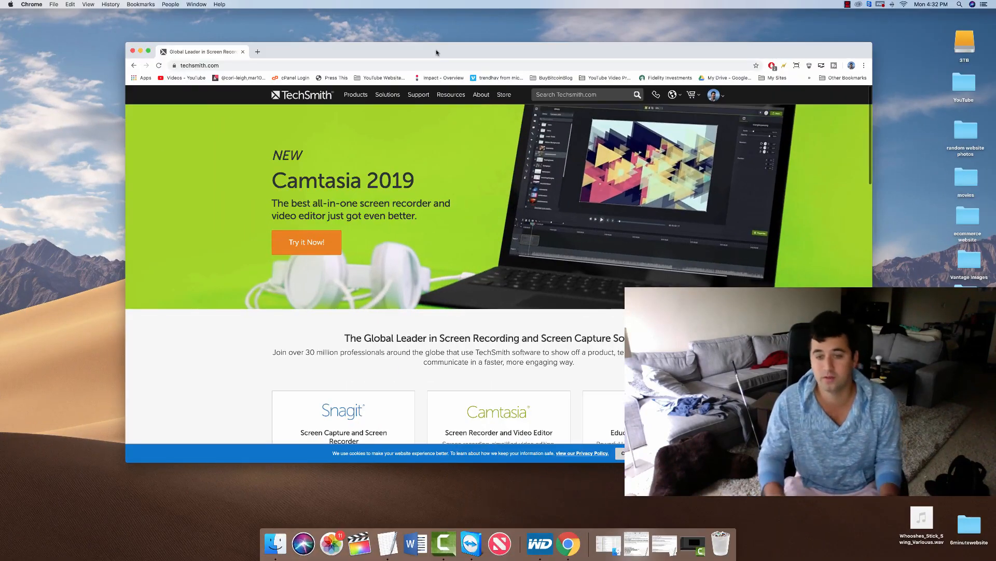
Bring up the Finder search of .cmproj project files and scroll through the results.
left_click(605, 540)
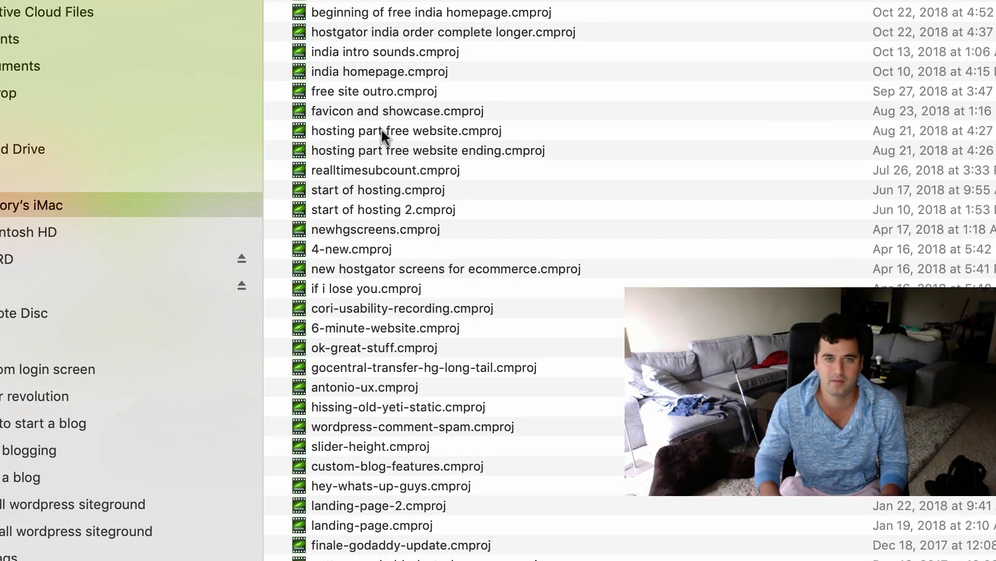
scroll(413, 169, "up", 10)
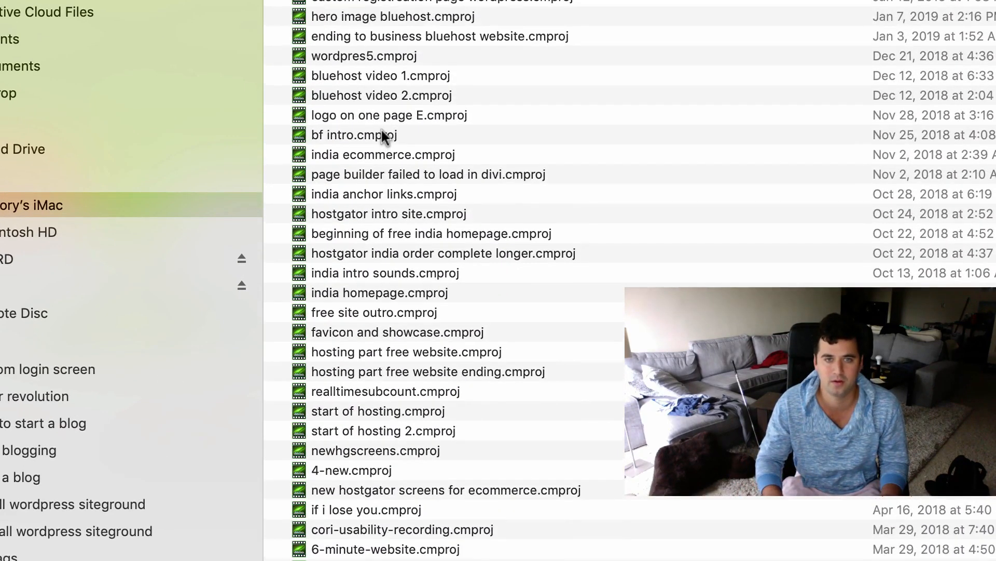
scroll(381, 129, "down", 15)
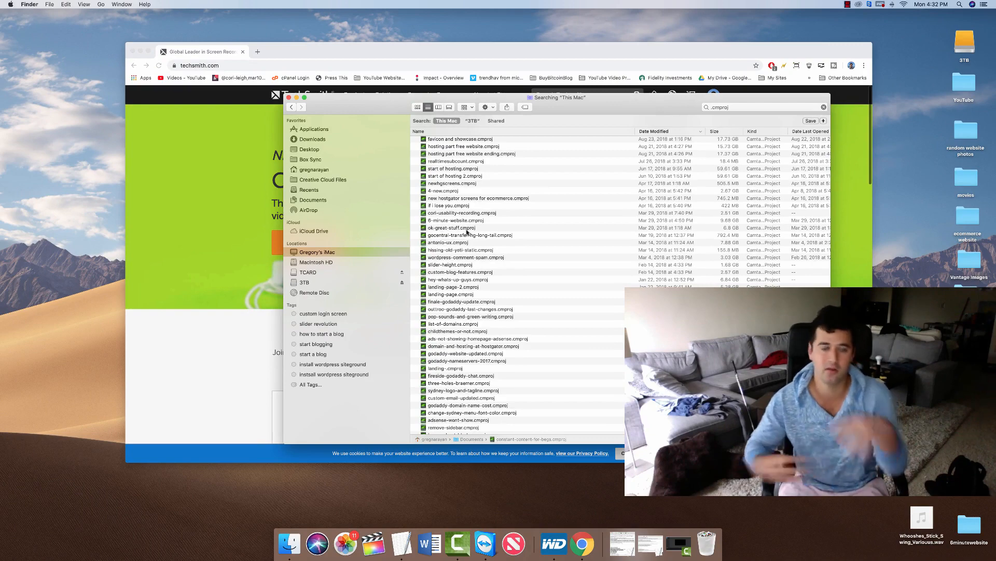
scroll(467, 232, "up", 4)
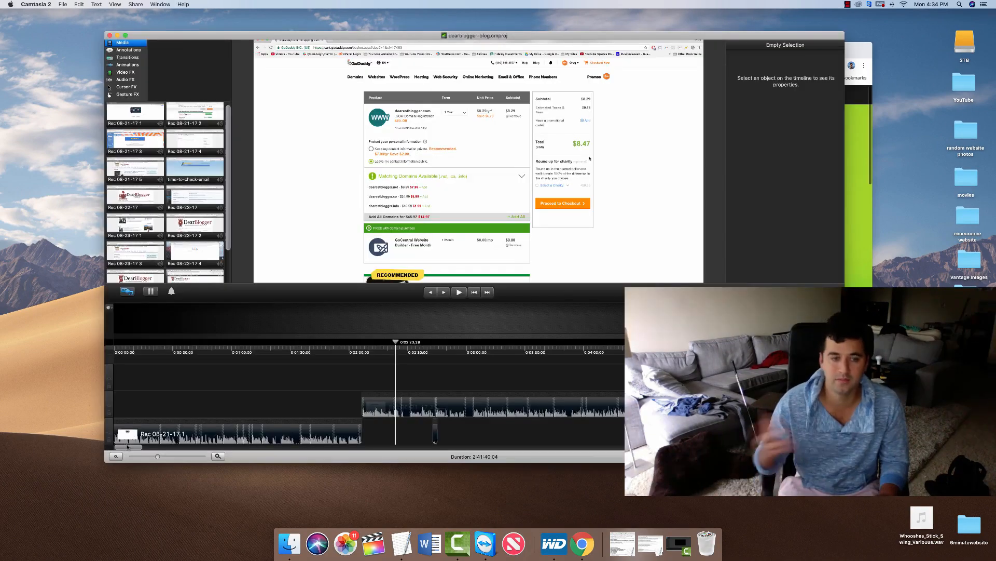
Scroll through the dearblogger-blog timeline and media bin.
left_click_drag(144, 456, 324, 450)
scroll(320, 389, "right", 15)
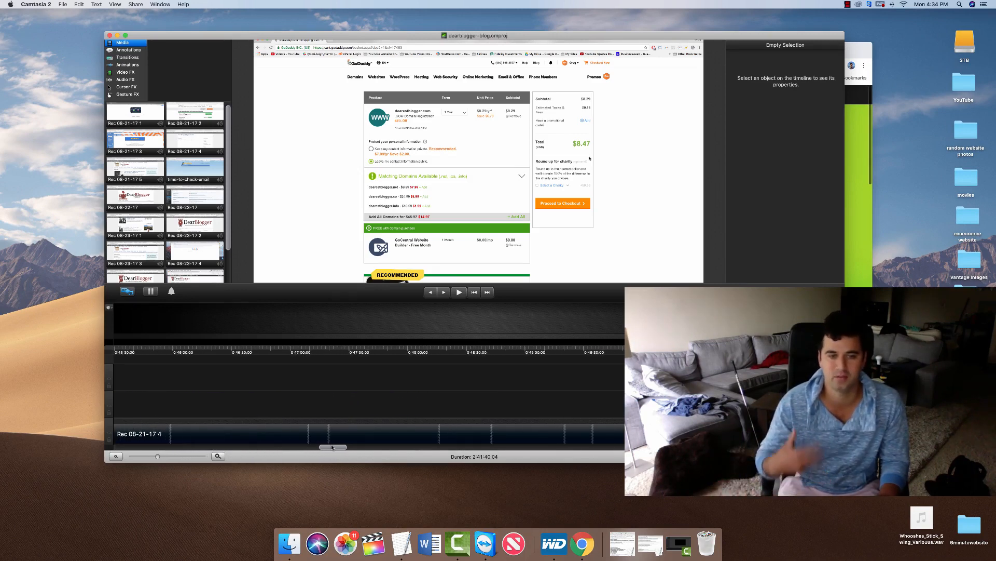
scroll(228, 175, "down", 3)
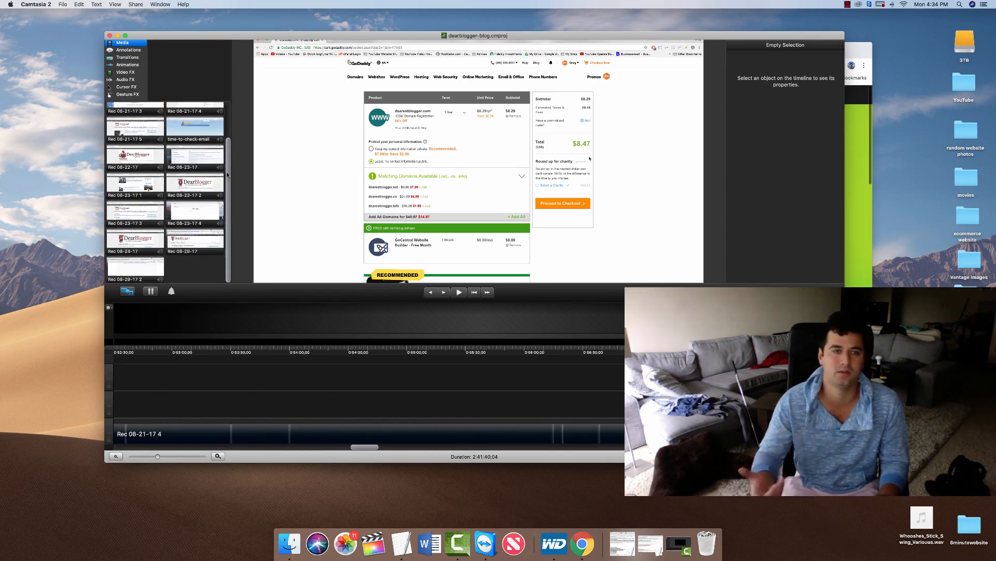
scroll(223, 172, "up", 3)
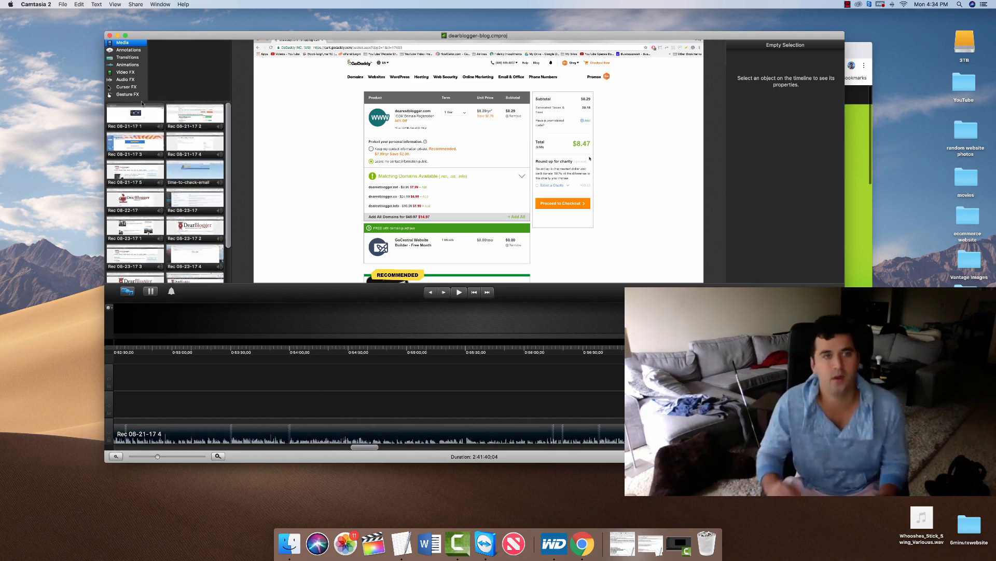
Browse the Annotations, Transitions and Animations tabs, then rewind playback to the start.
left_click(125, 51)
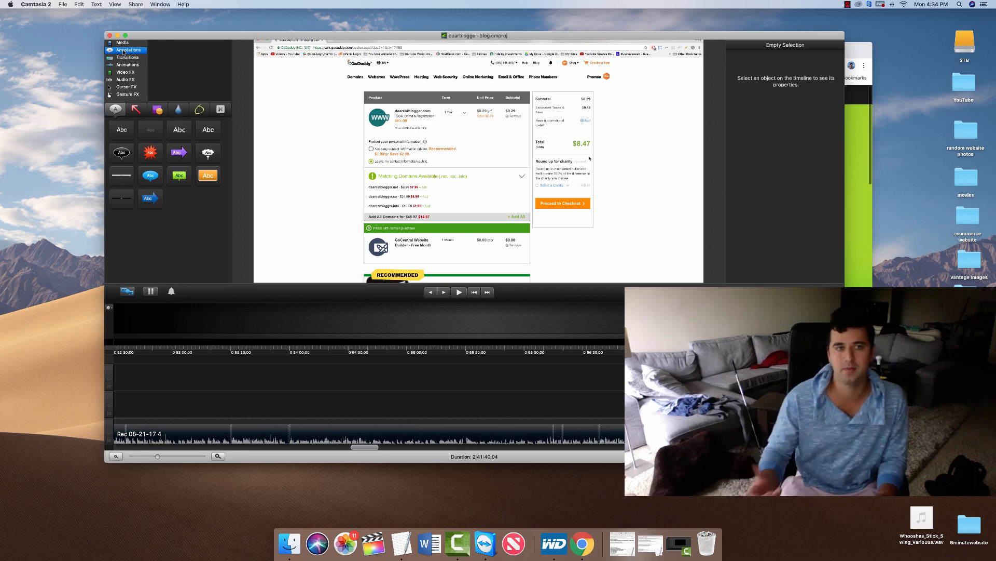
left_click(128, 57)
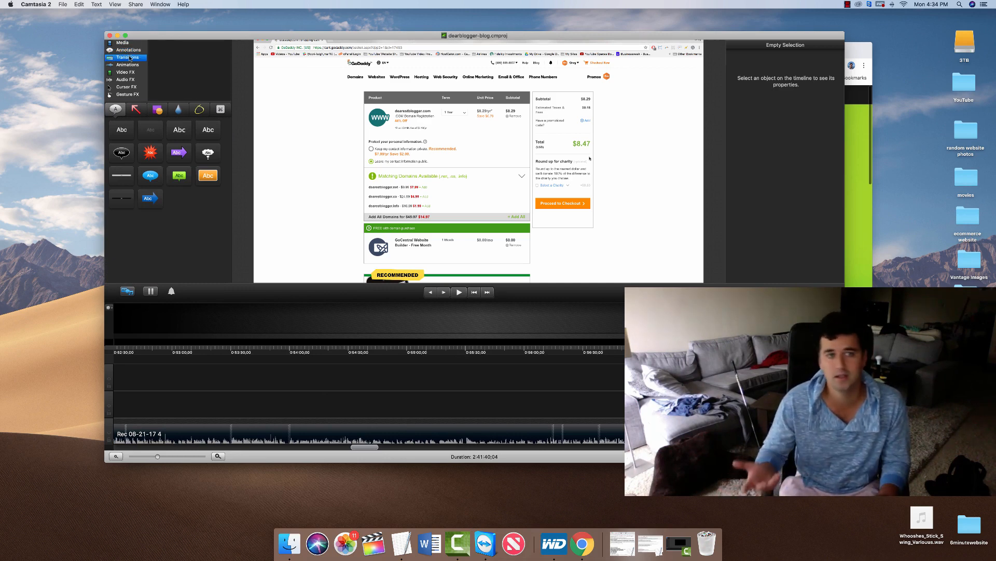
left_click(128, 64)
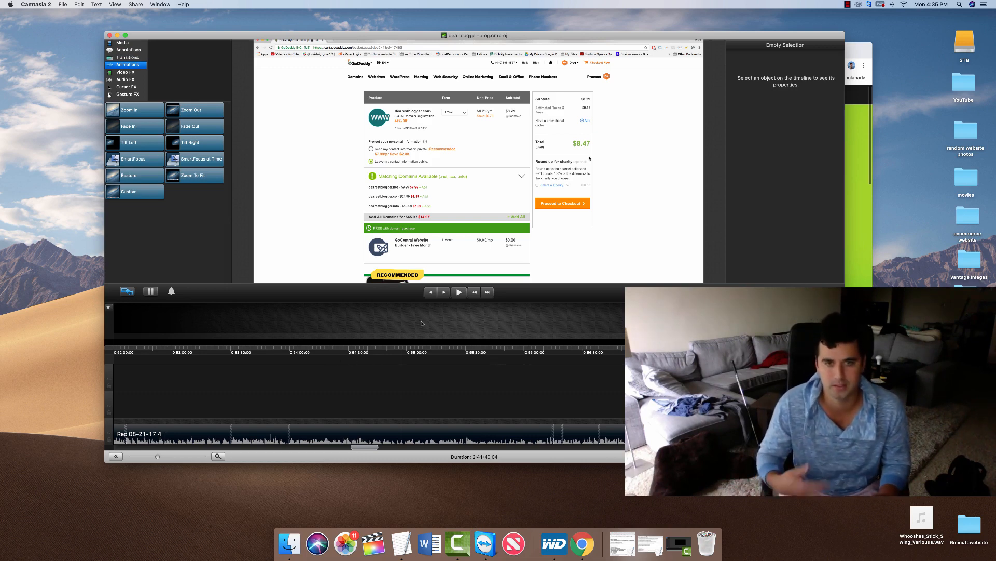
left_click(473, 293)
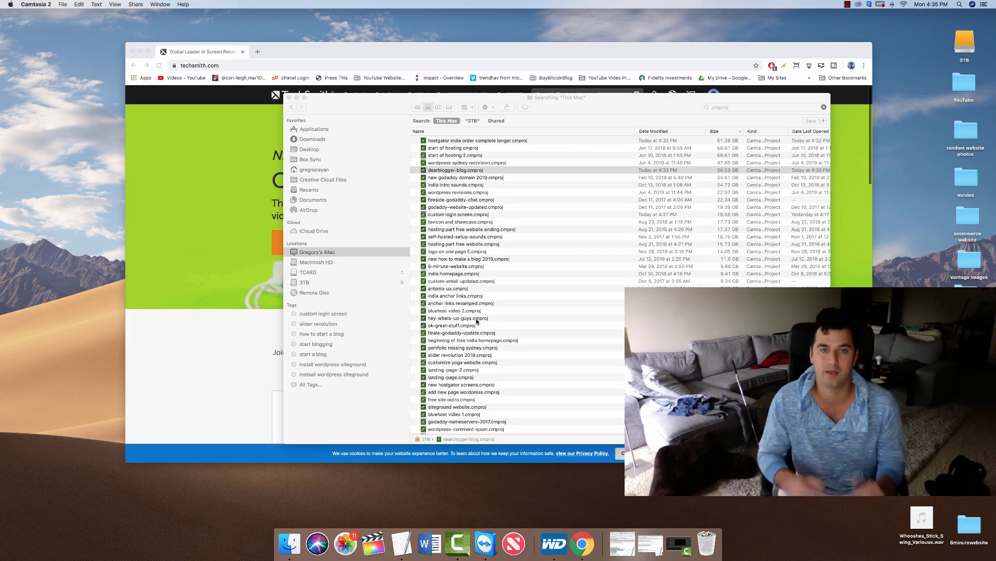
Open dearblogger.org/camtasia in a new Chrome tab to reach the Camtasia 2019 Education page.
left_click(197, 183)
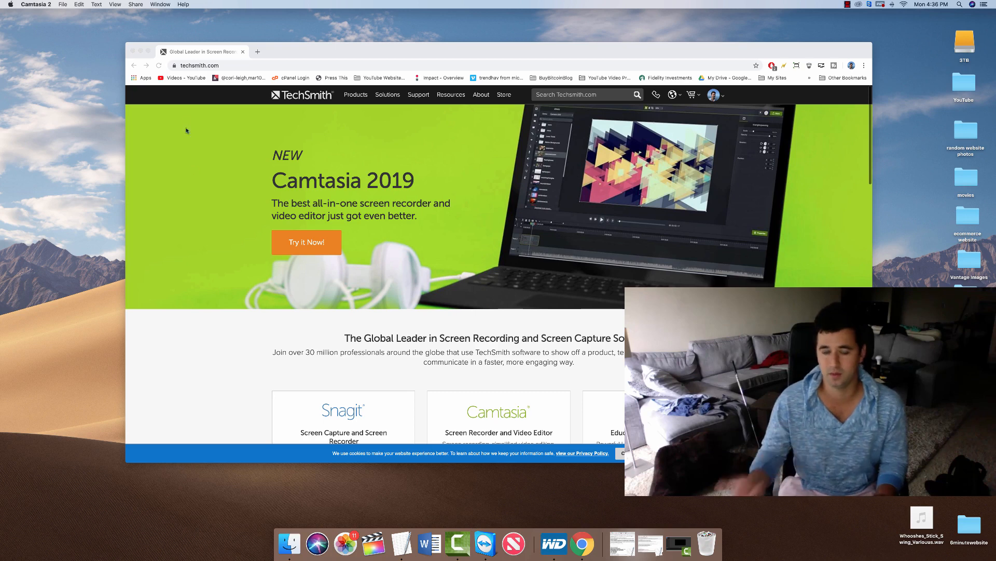
left_click(258, 52)
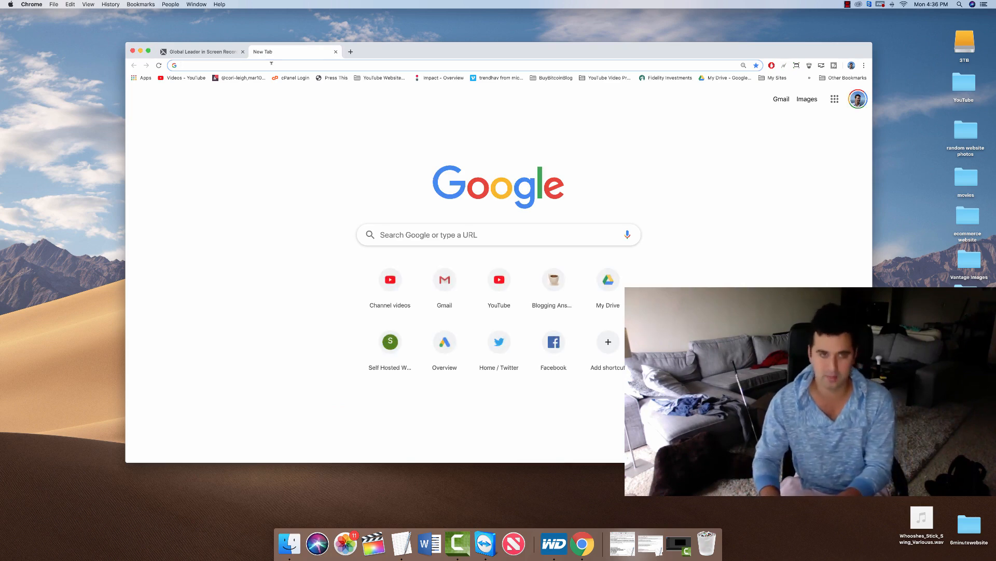
type("dearblogger.org")
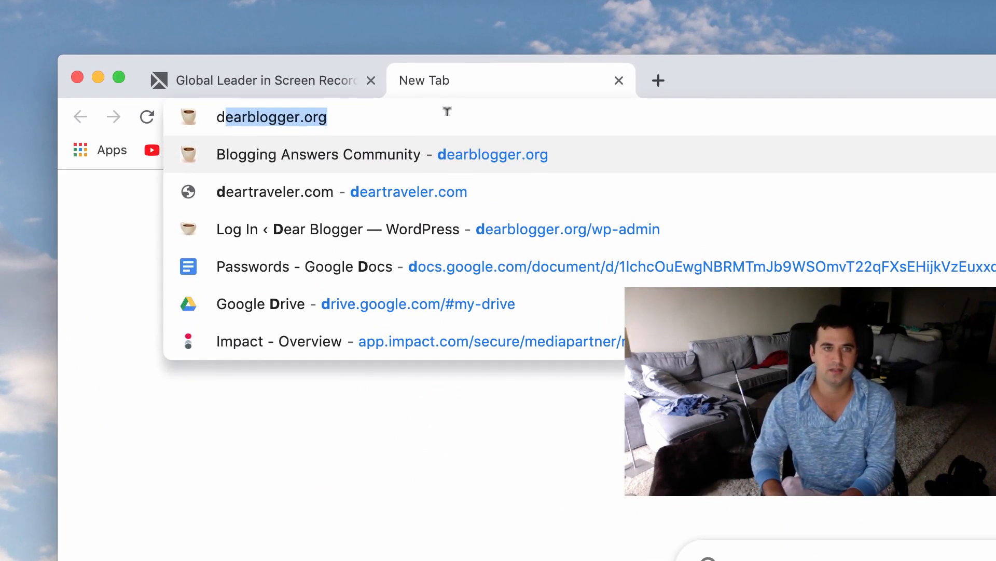
key("Right")
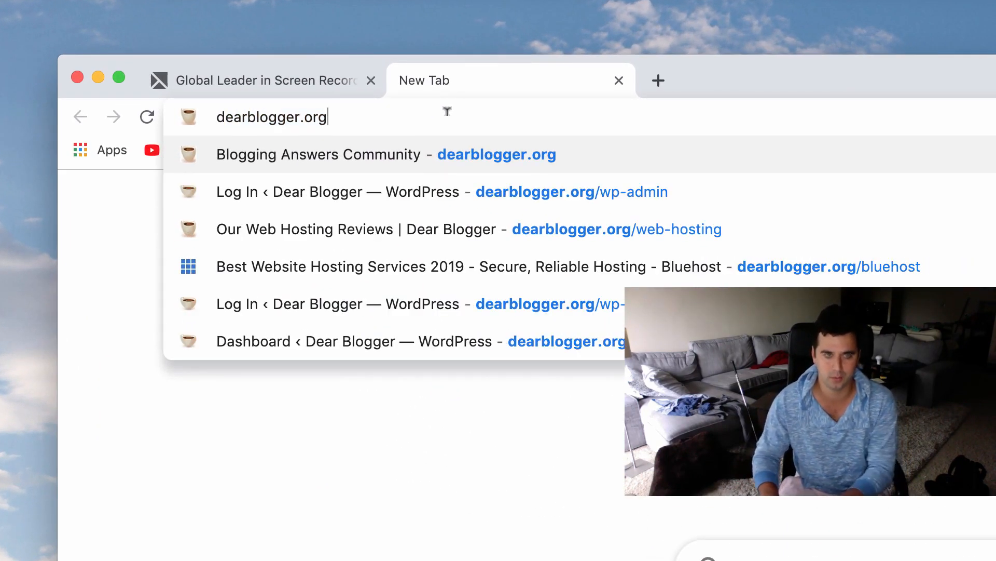
type("/camtasia")
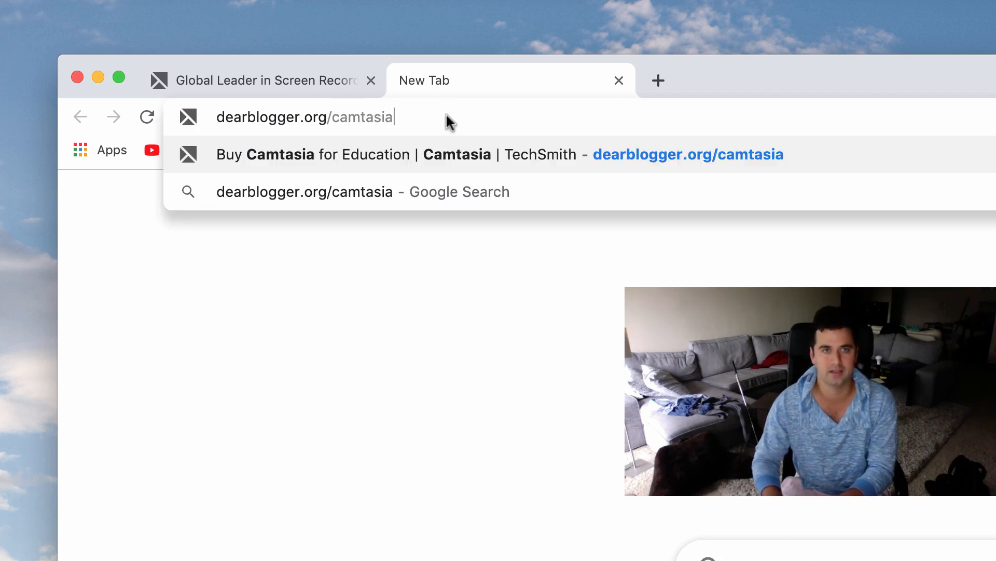
key("Return")
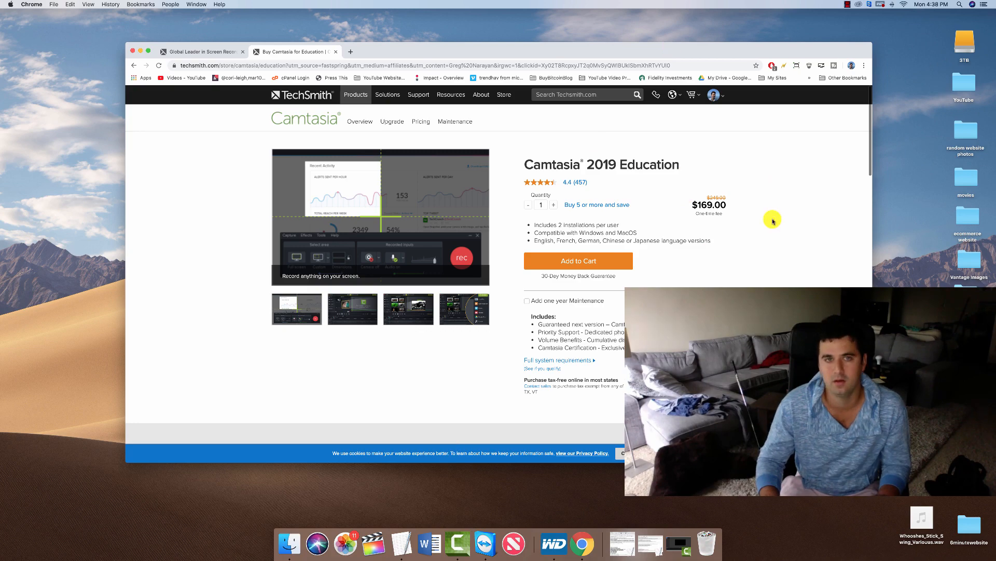
Go to the Camtasia product page from the Products menu, then to the Free Trial page.
mouse_move(355, 98)
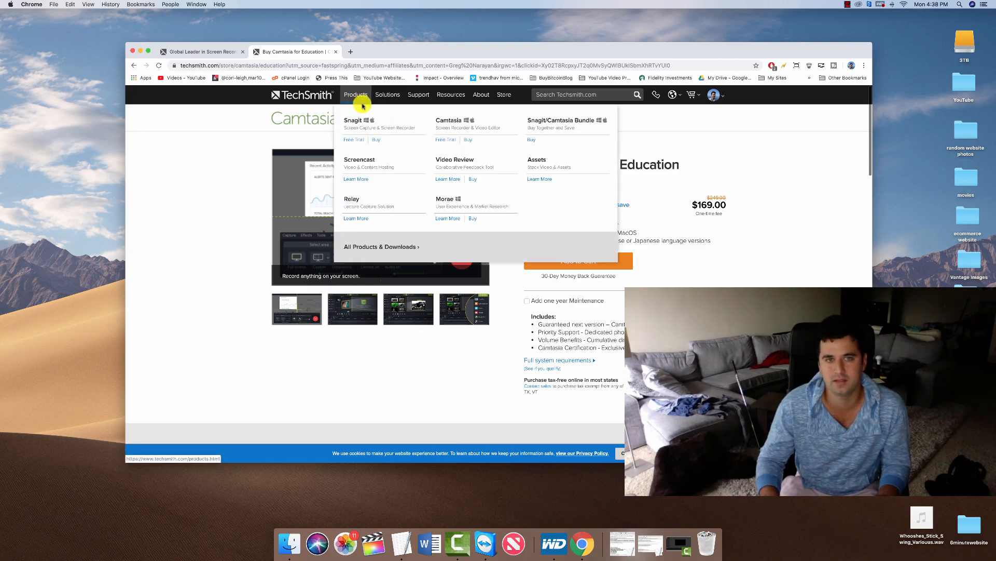
left_click(452, 128)
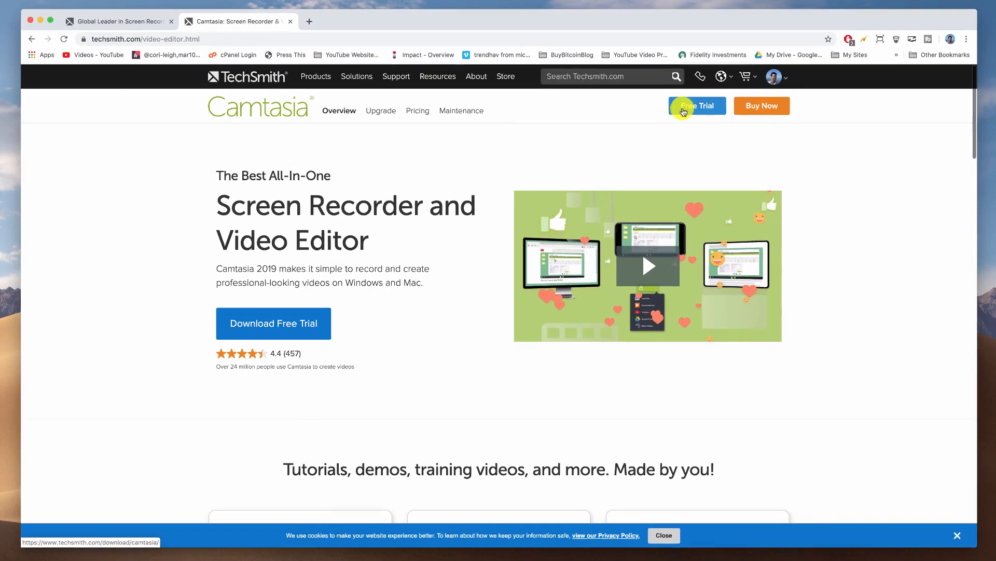
left_click(661, 111)
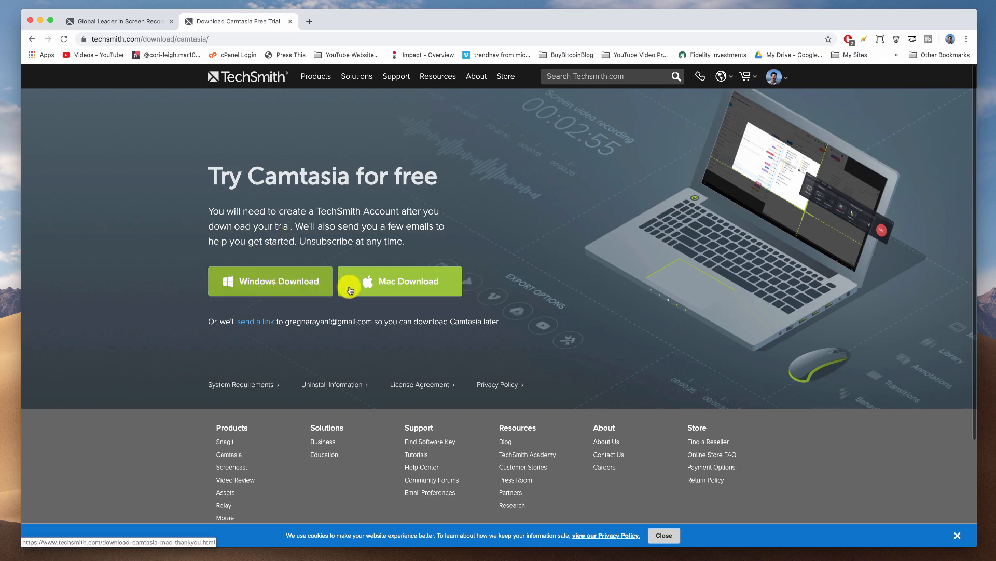
Download the Camtasia Mac disk image, saving it to the Desktop.
left_click(449, 285)
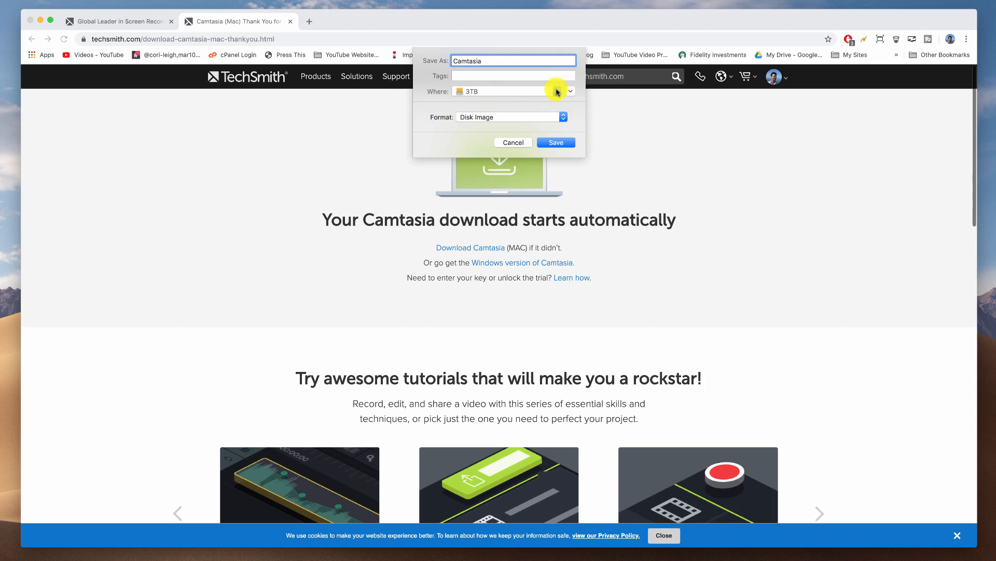
left_click(557, 91)
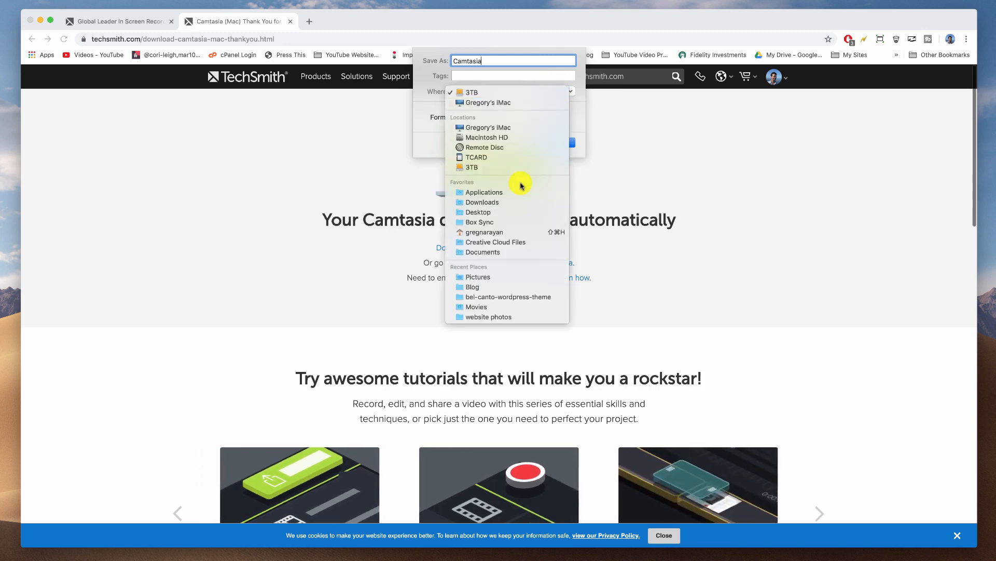
left_click(518, 213)
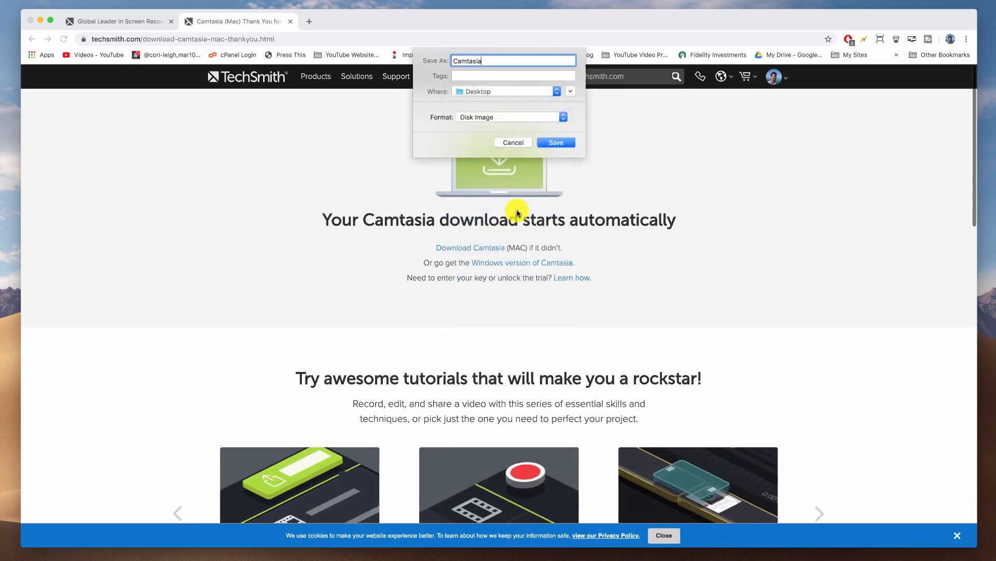
left_click(556, 144)
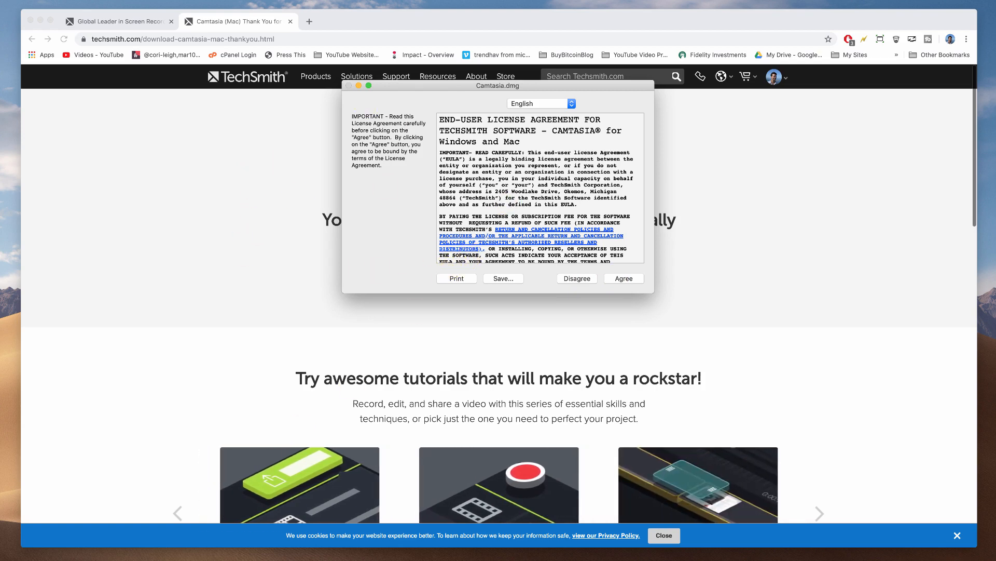
Confirm Camtasia 2 is in Applications, then close the Camtasia.dmg license agreement without agreeing.
left_click(156, 560)
left_click(381, 106)
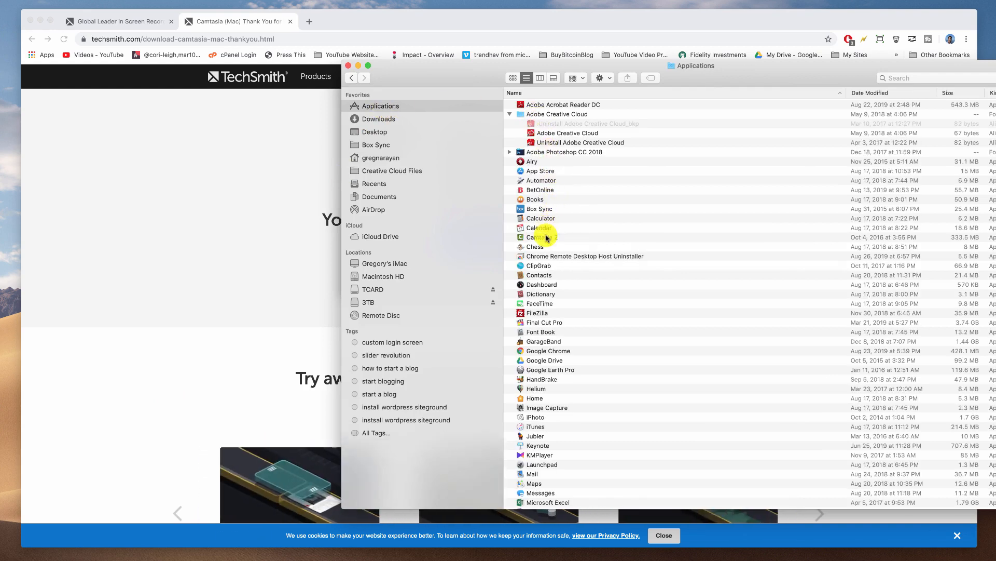
left_click(622, 238)
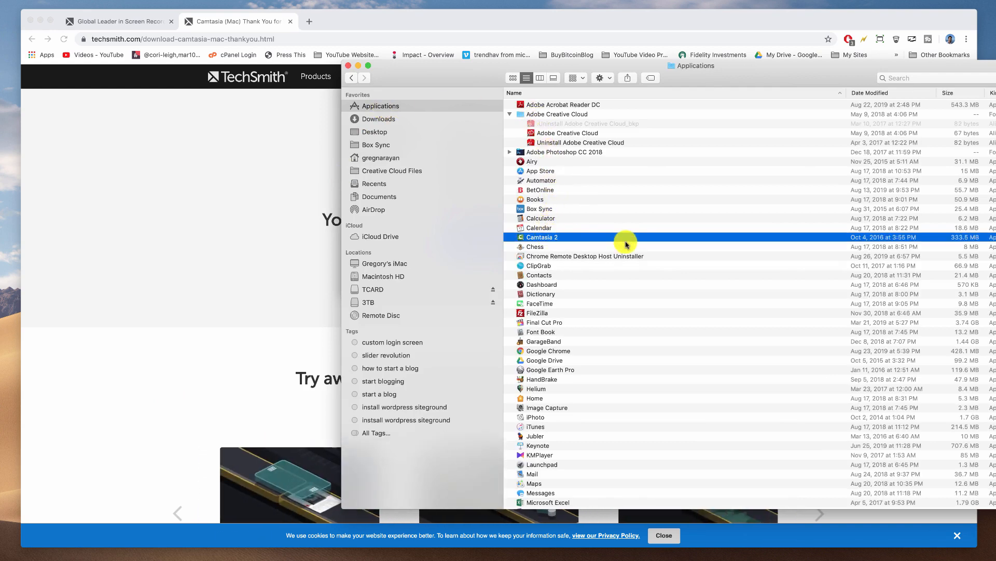
left_click(348, 66)
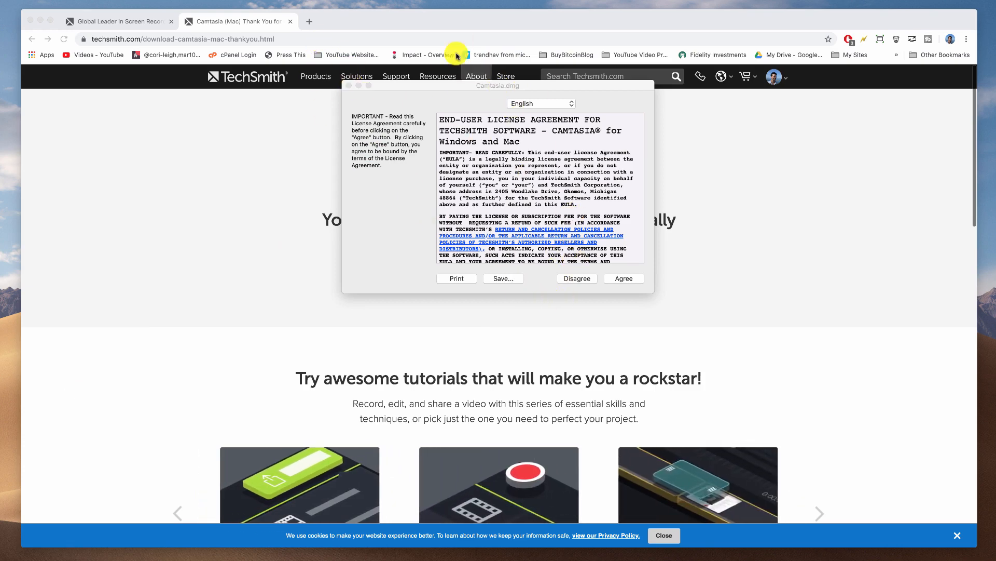
left_click_drag(352, 81, 279, 141)
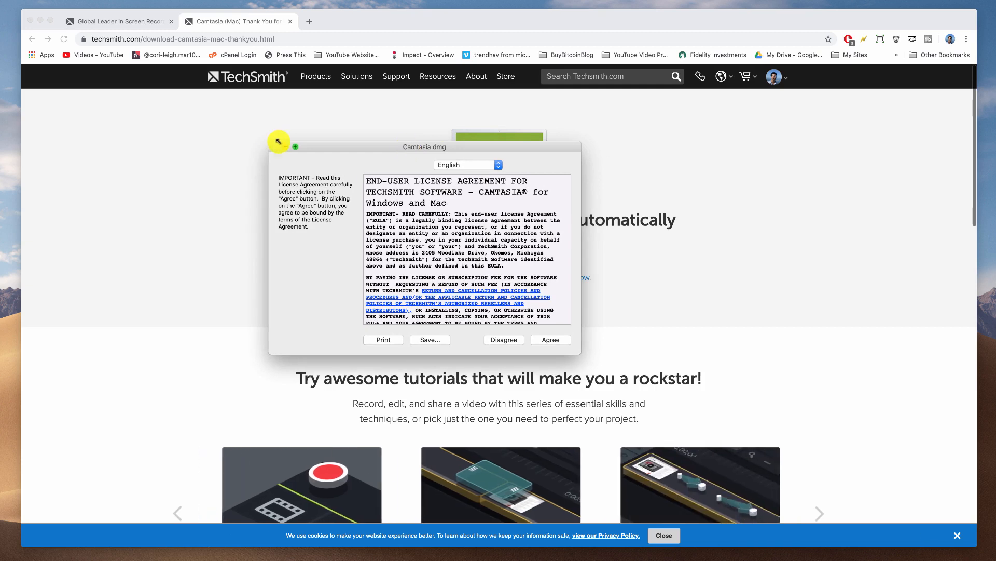
left_click(288, 148)
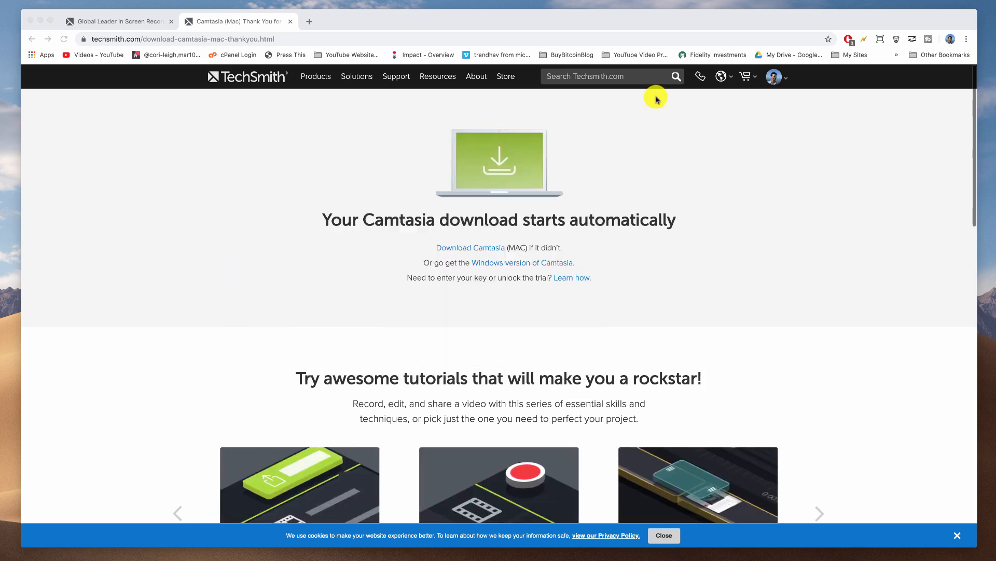
Open the TechSmith account's My Products list of Camtasia software keys.
left_click(779, 78)
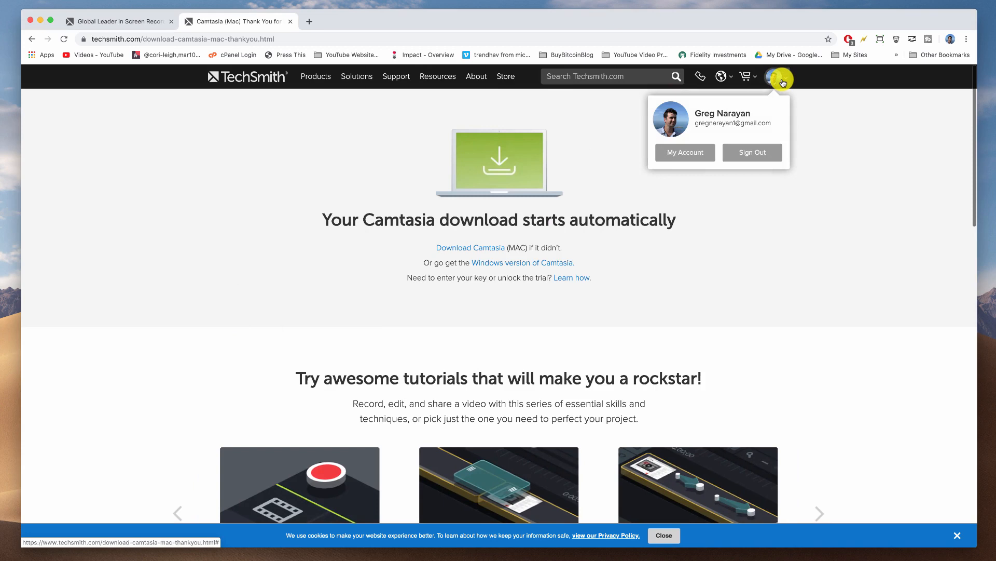
left_click(686, 153)
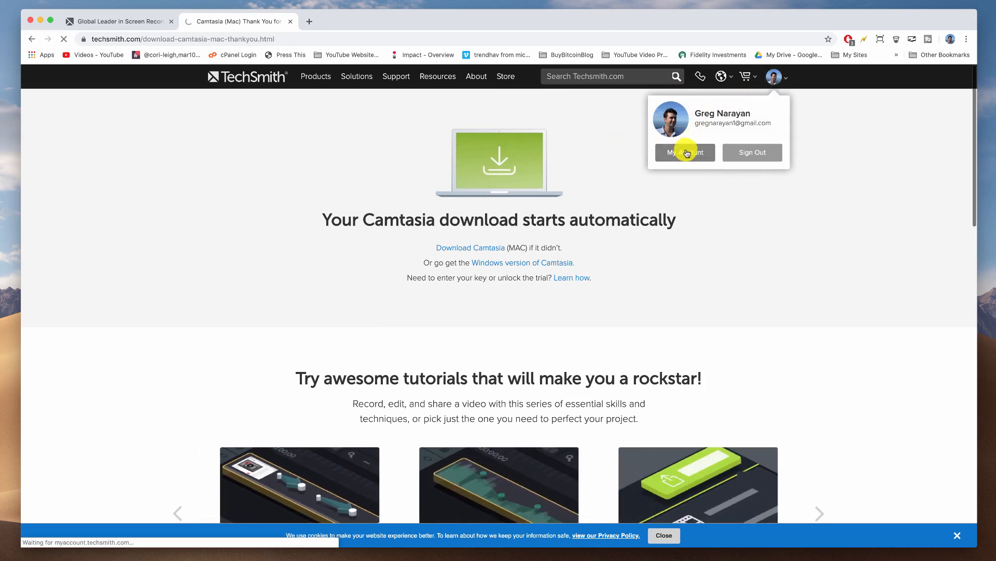
left_click(466, 78)
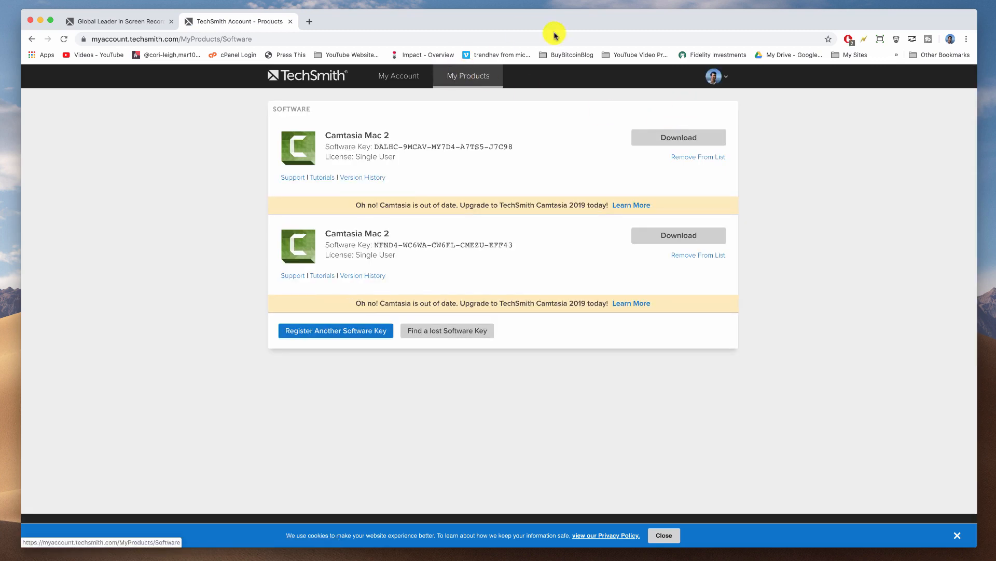
Select the first Camtasia Mac 2 key, then open the Camtasia 2019 upgrade page via Learn More.
left_click_drag(375, 146, 527, 147)
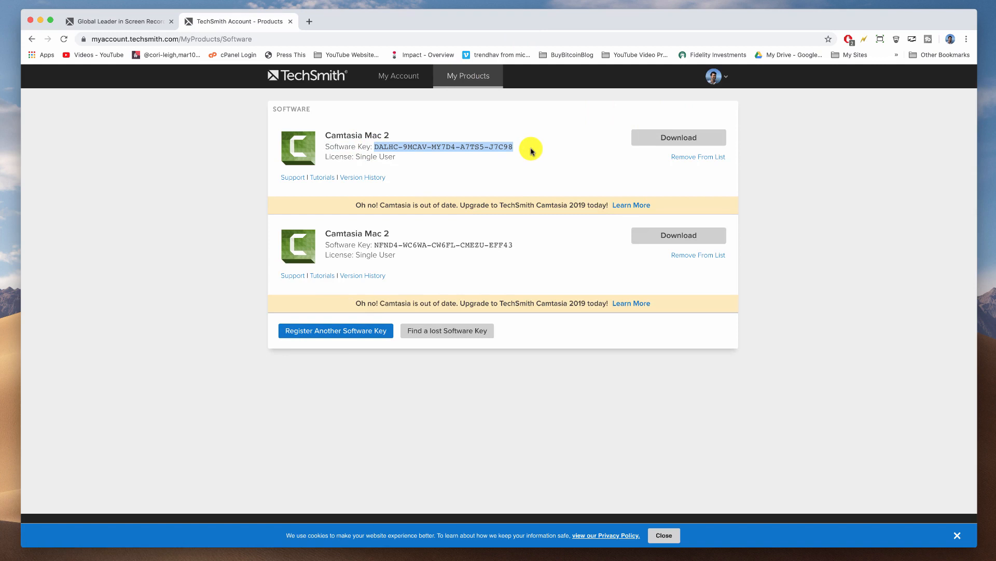
left_click(531, 151)
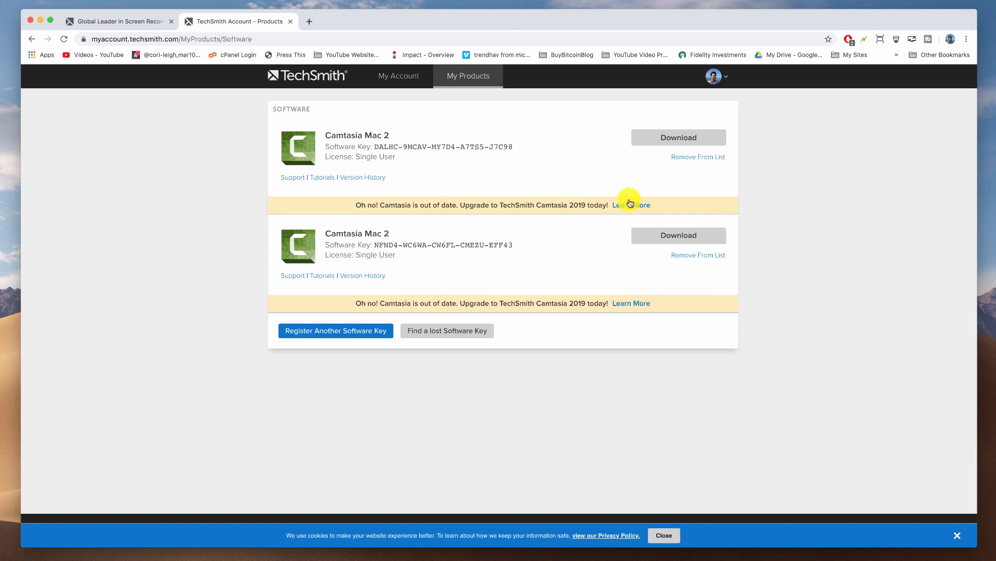
left_click(635, 206)
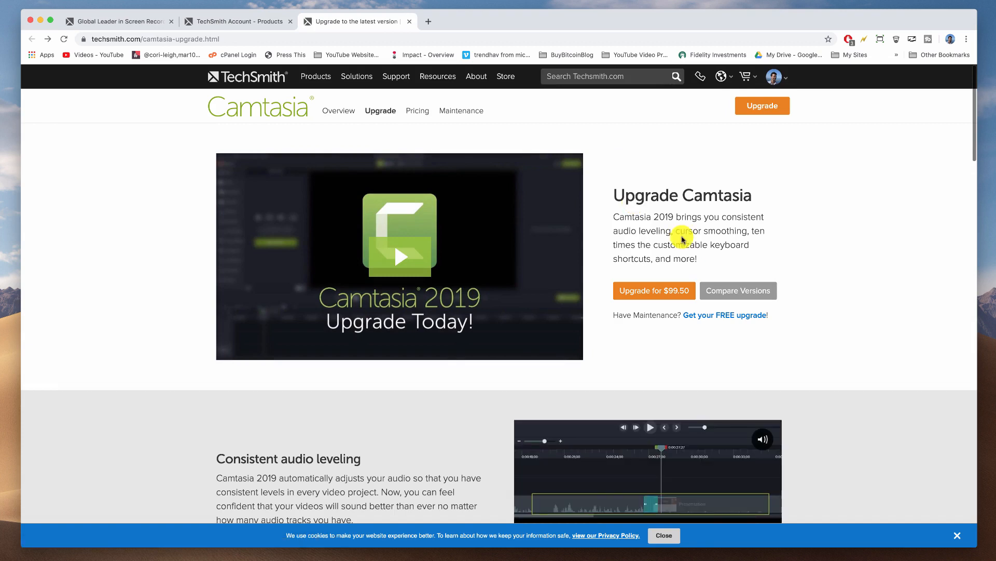
Start buying the Camtasia 2019 upgrade for $99.50.
left_click(673, 298)
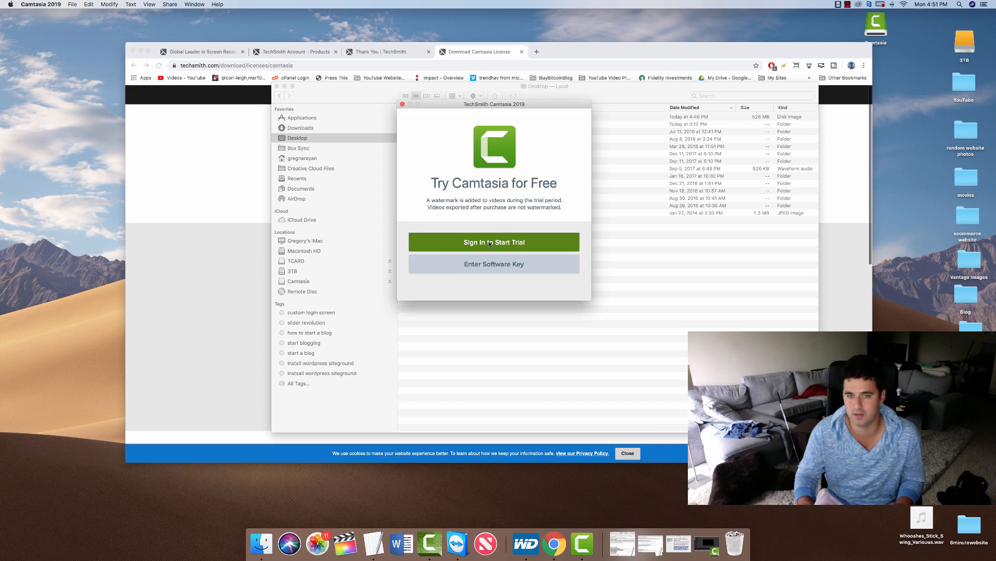
Choose Enter Software Key in Camtasia, then open My Products in the TechSmith account.
left_click(493, 266)
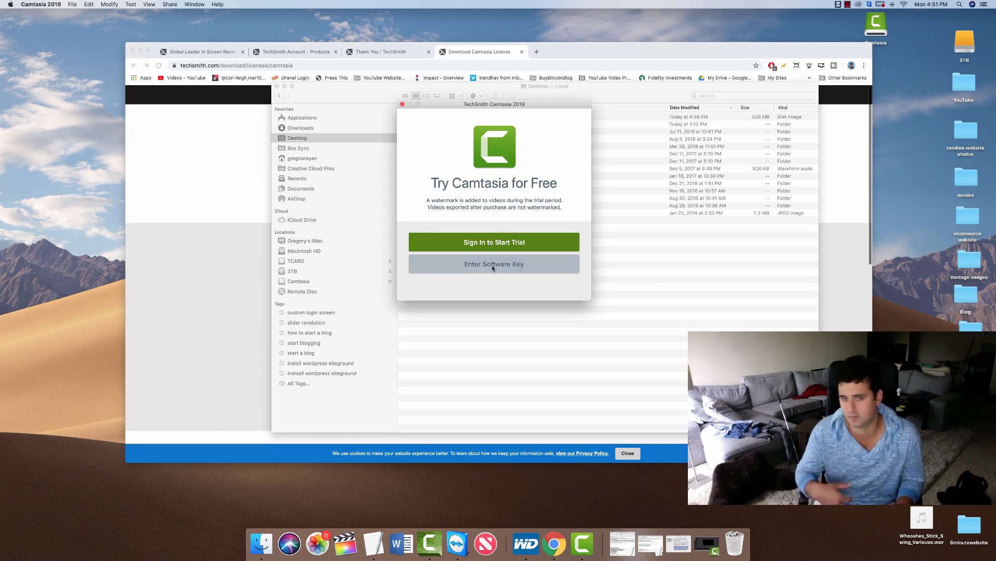
left_click(484, 54)
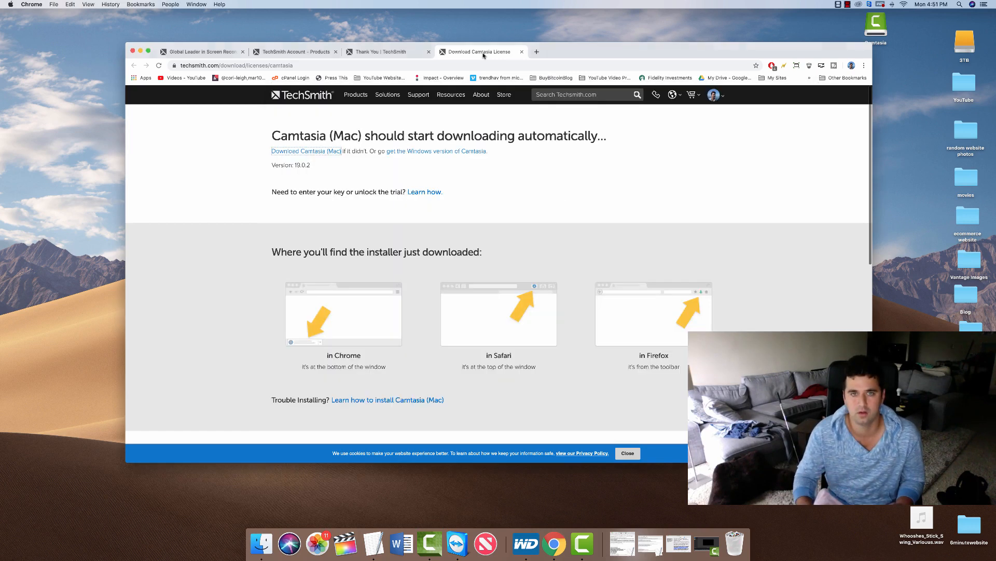
left_click(714, 94)
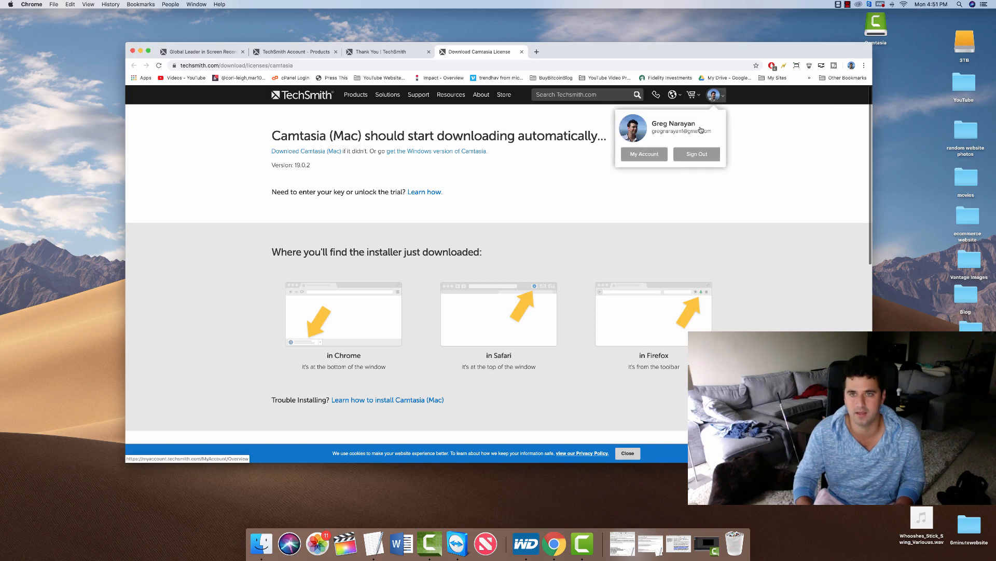
left_click(653, 154)
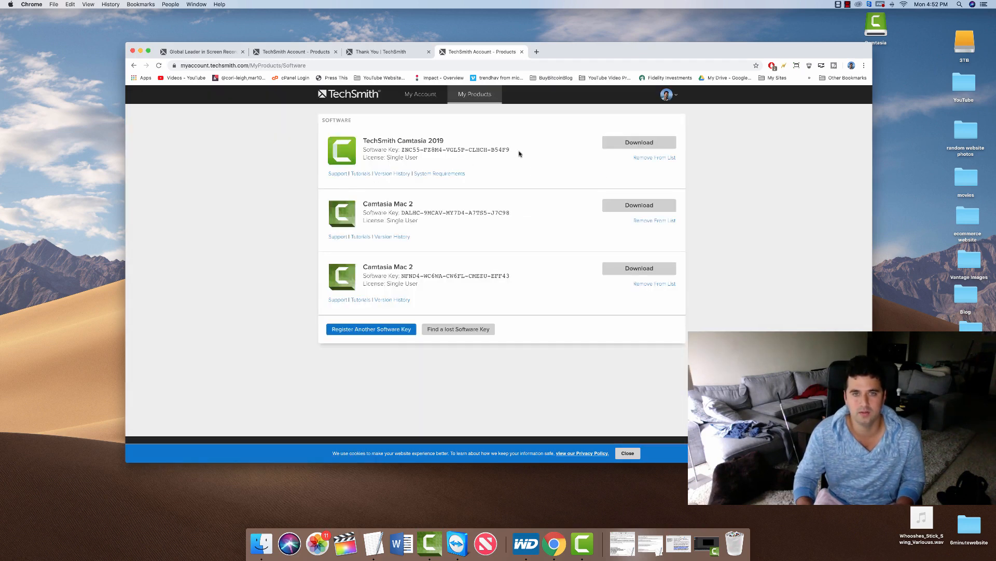
Copy the Camtasia 2019 software key and return to Camtasia's key prompt.
left_click_drag(485, 149, 401, 150)
right_click(410, 149)
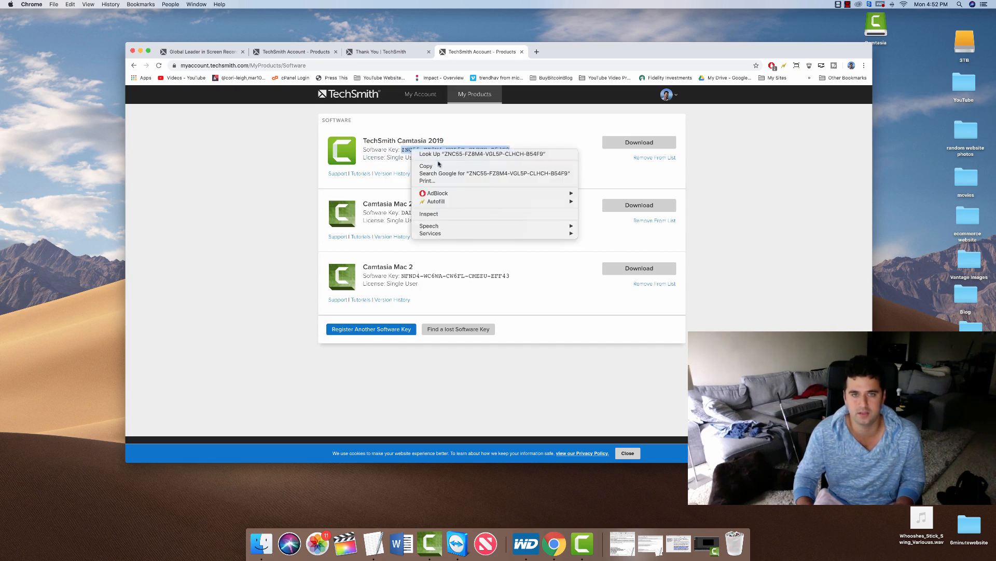
left_click(425, 165)
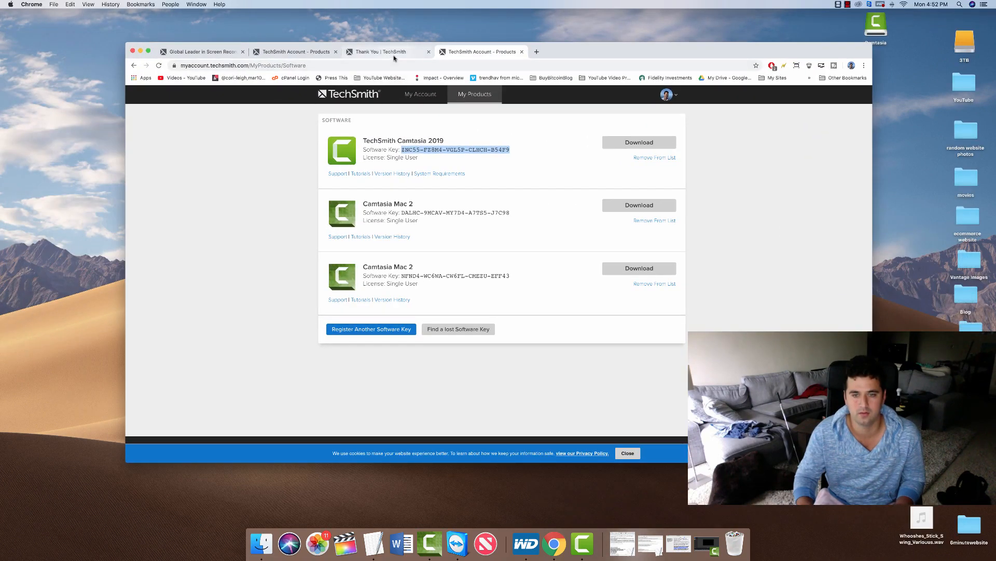
left_click(582, 544)
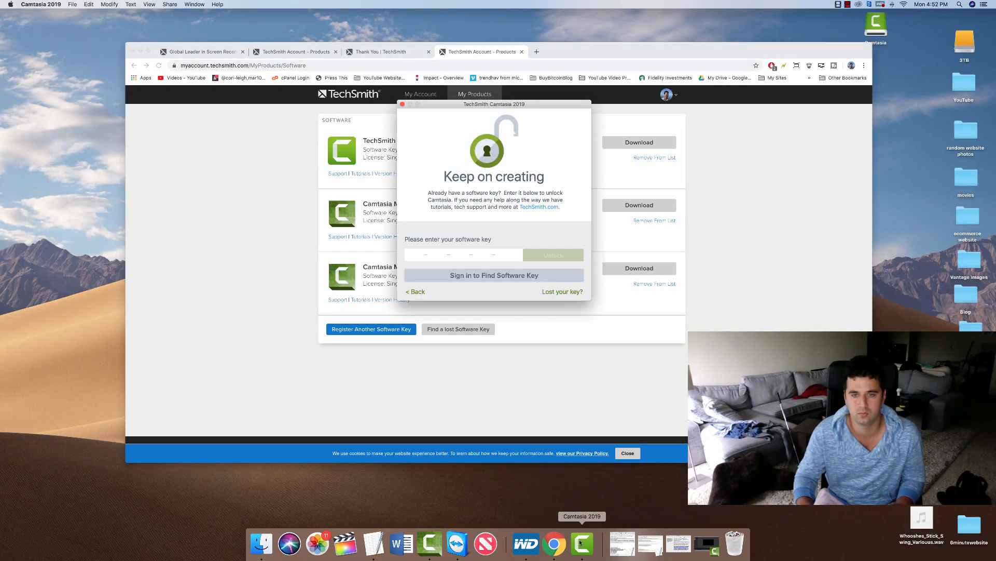
Paste the copied key to unlock Camtasia 2019 and allow microphone access.
right_click(450, 258)
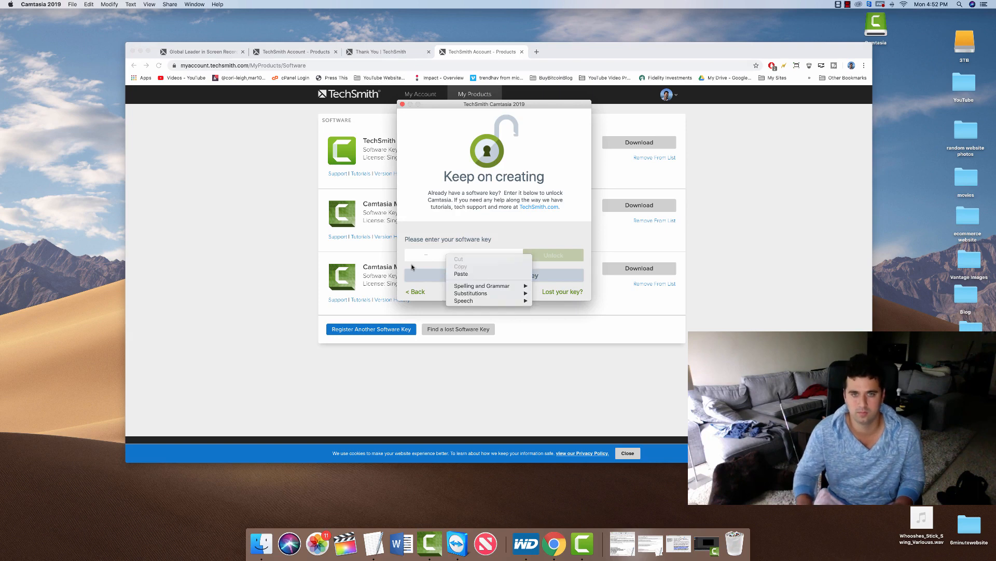
left_click(461, 274)
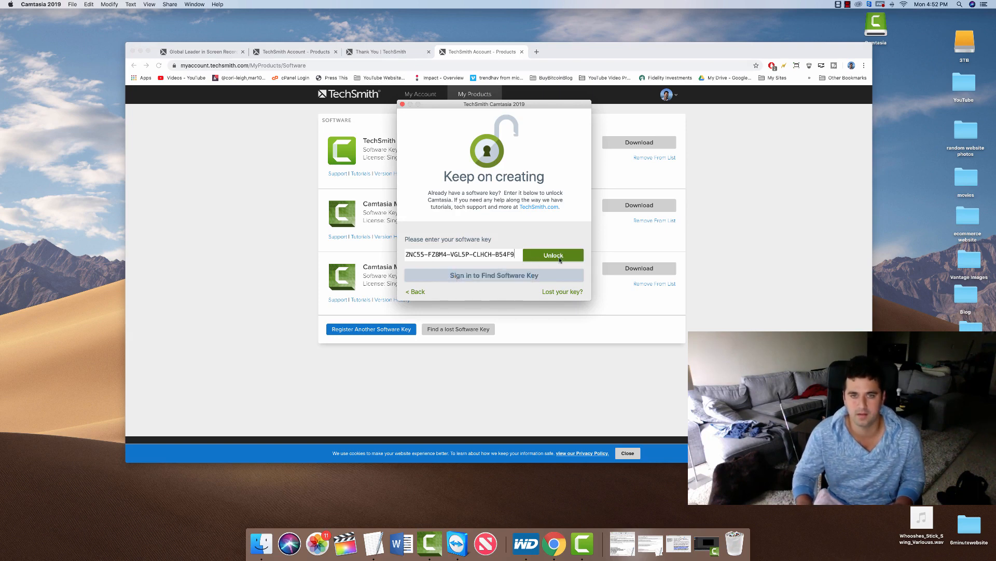
left_click(553, 256)
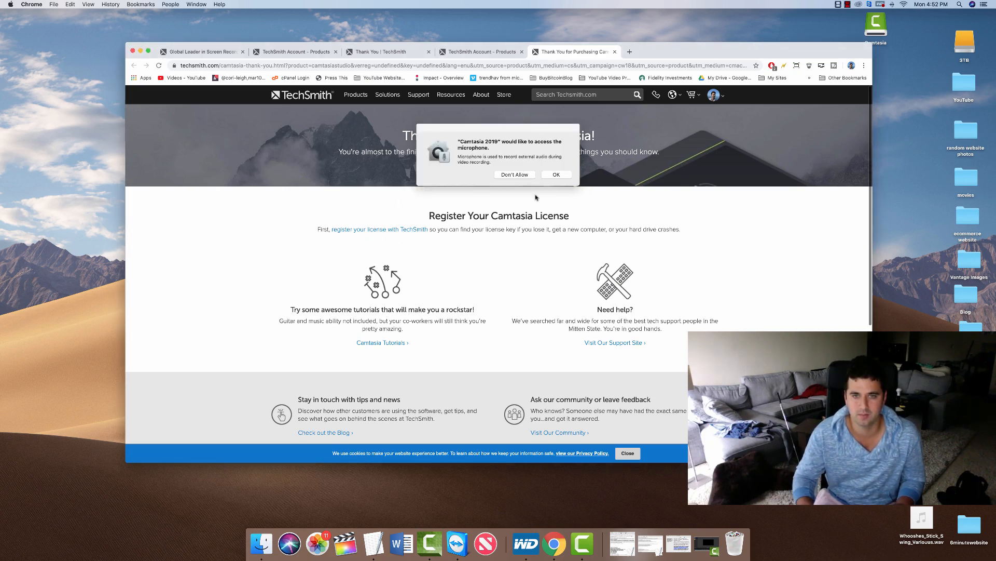
left_click(556, 175)
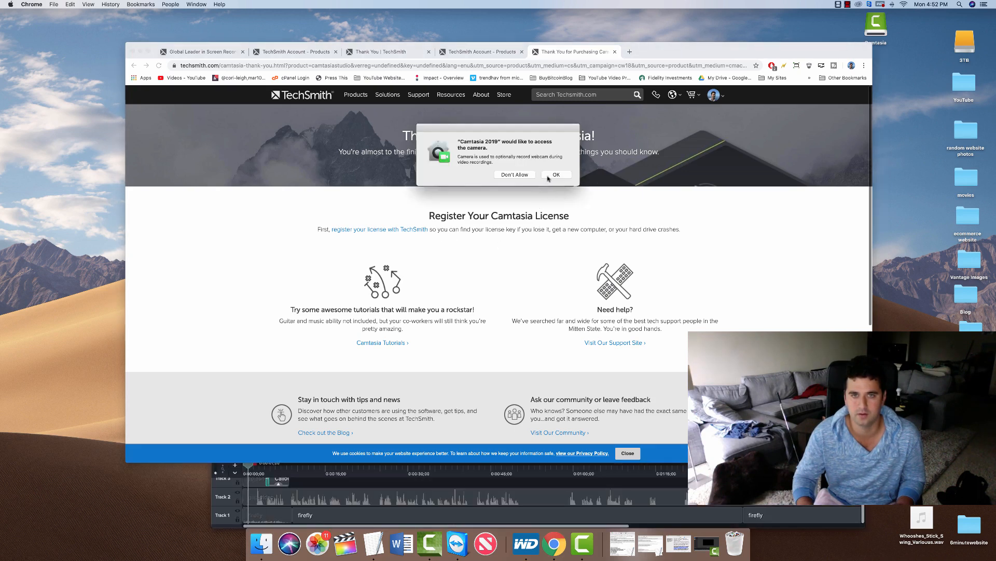
Allow camera access, reposition the Getting Started project window, then close the project.
left_click(555, 175)
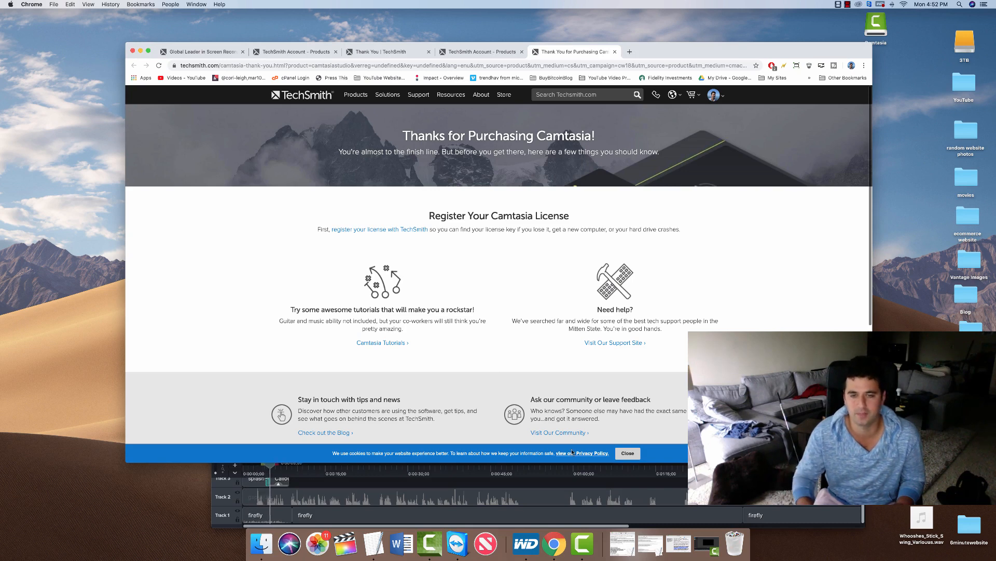
left_click(556, 496)
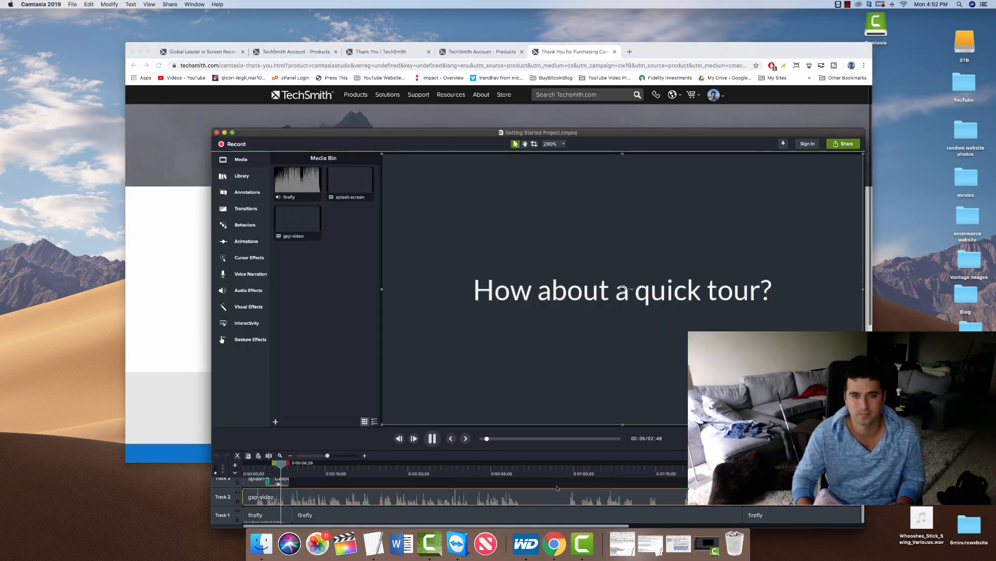
left_click_drag(482, 131, 466, 69)
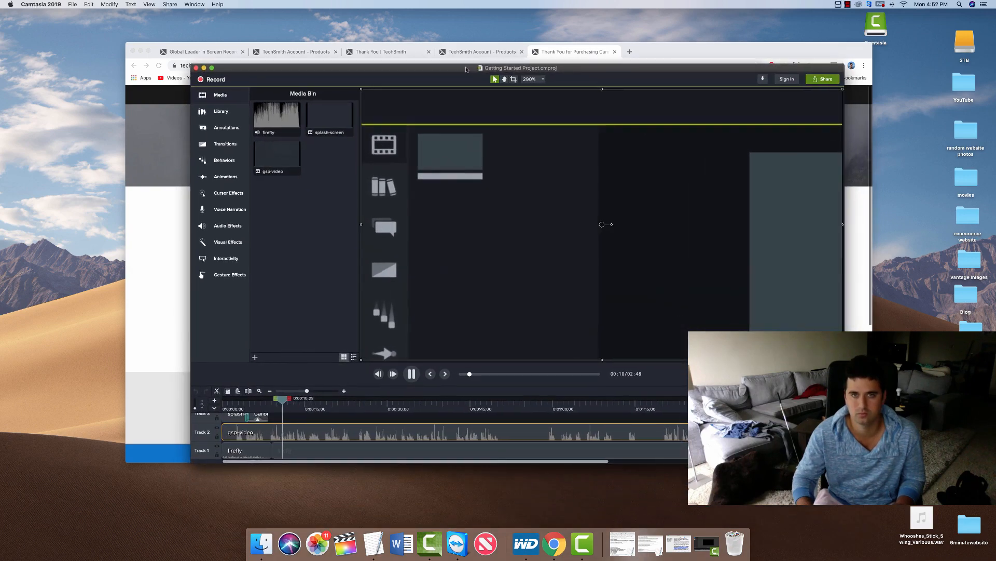
left_click_drag(286, 399, 642, 400)
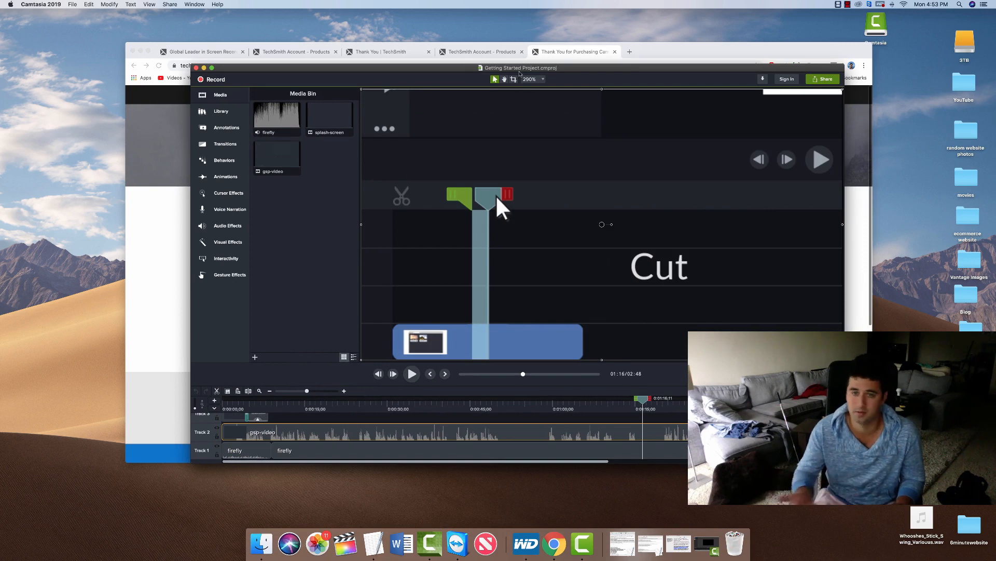
left_click_drag(519, 73, 502, 69)
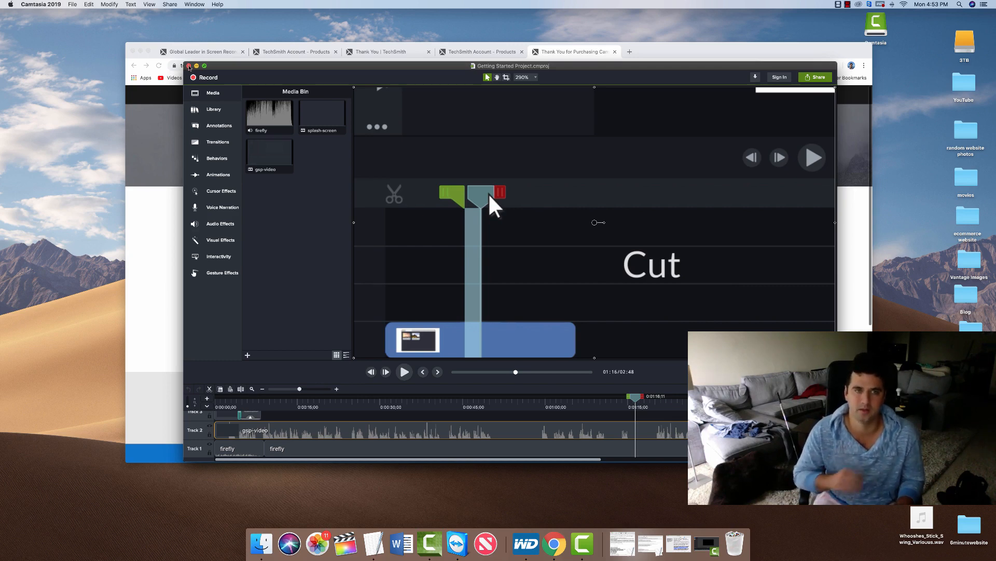
left_click(189, 66)
scroll(428, 282, "down", 4)
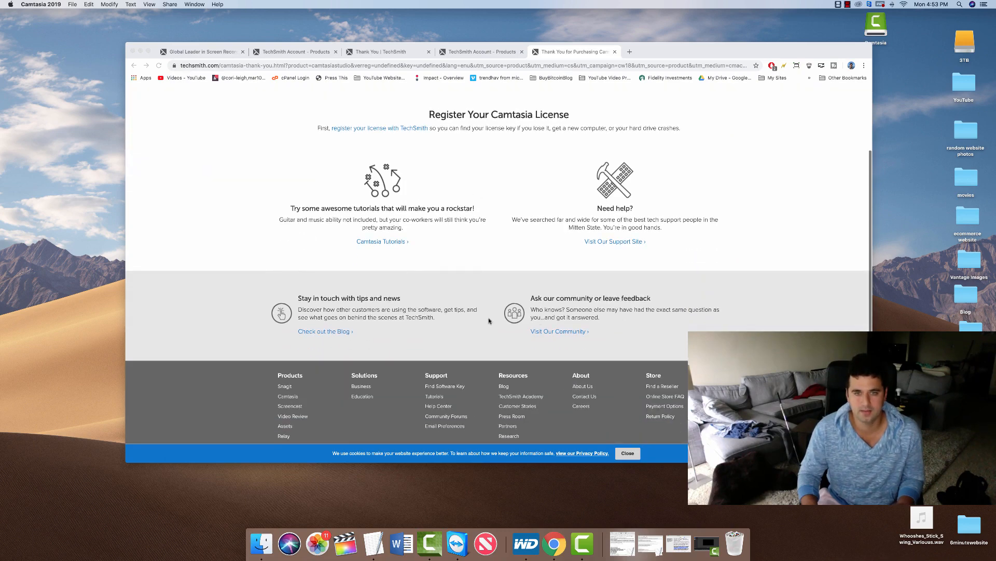
Create a new Untitled project from the File menu and shrink its window to show the desktop.
scroll(573, 295, "up", 4)
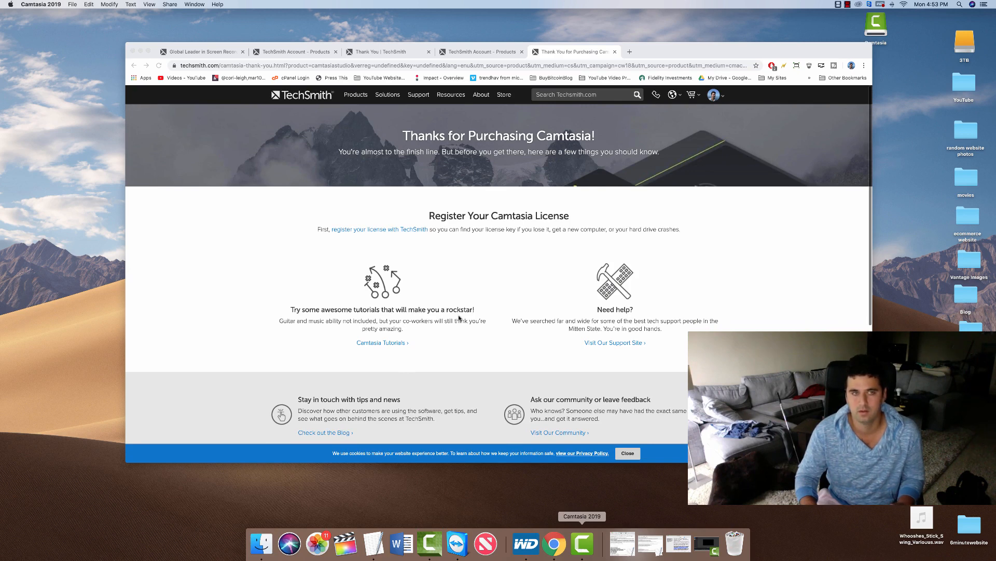
left_click(70, 4)
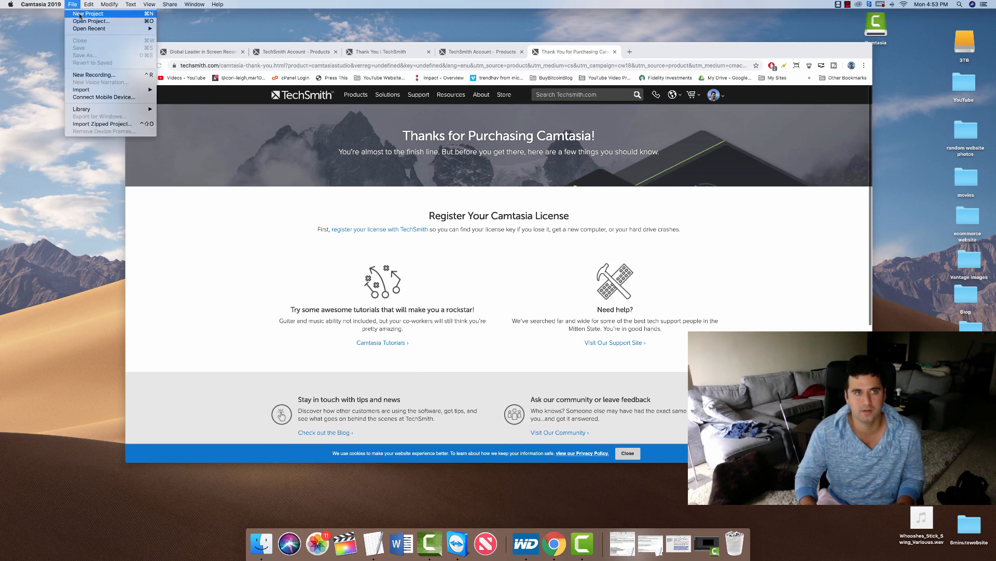
left_click(79, 14)
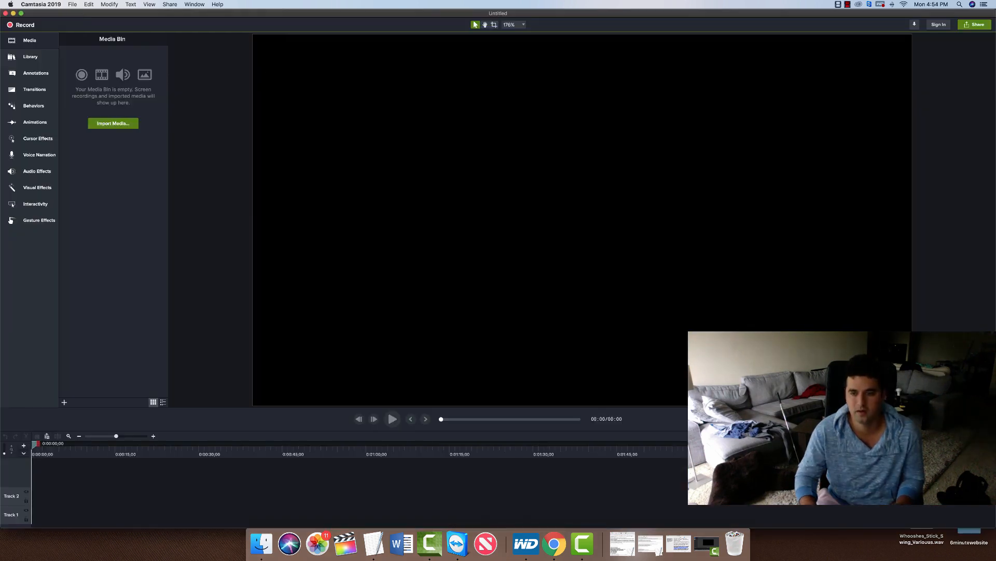
left_click_drag(991, 524, 881, 480)
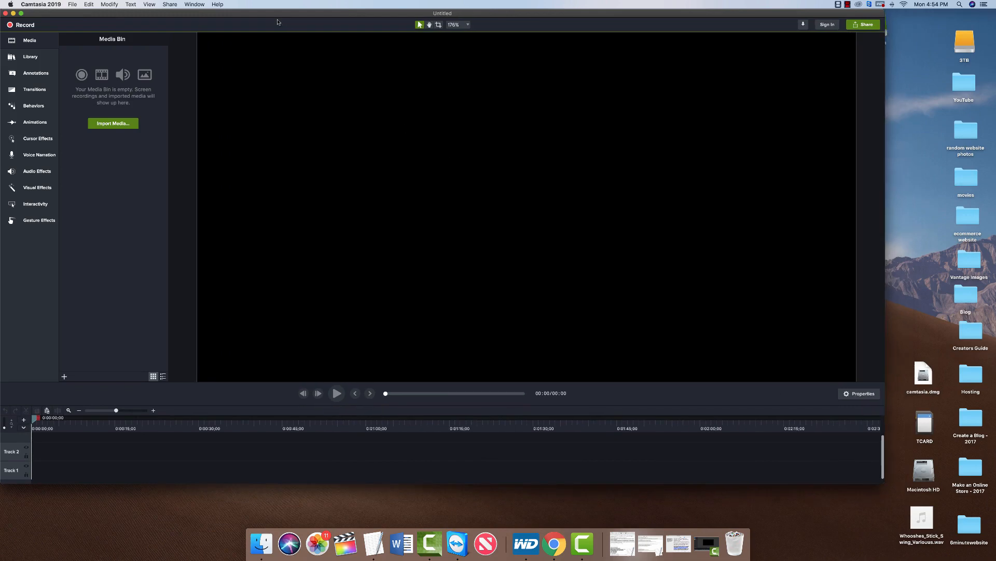
left_click_drag(267, 13, 318, 27)
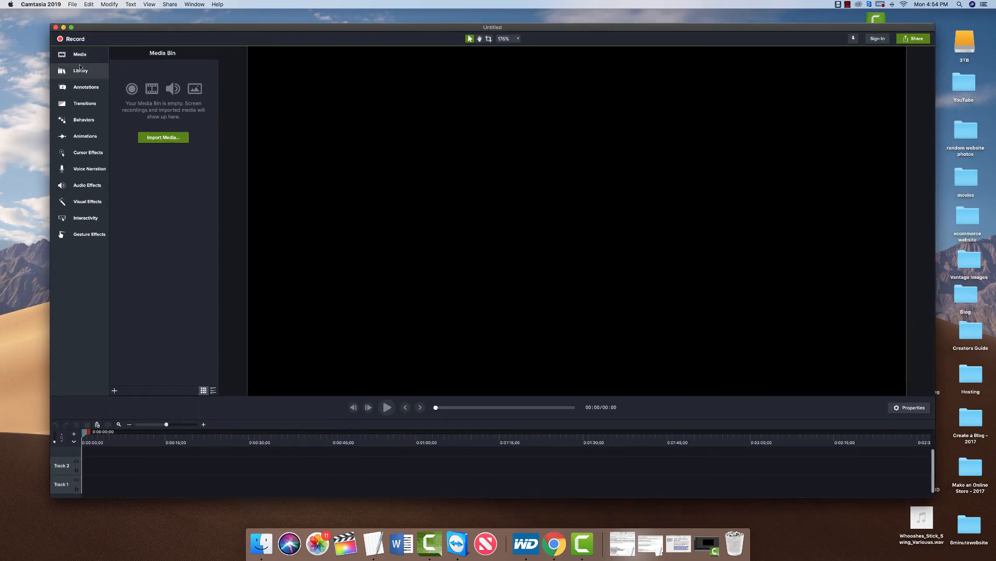
Browse the Library, Annotations, Transitions and Behaviors collections, then switch back to Chrome.
left_click(82, 71)
left_click(84, 87)
left_click(83, 104)
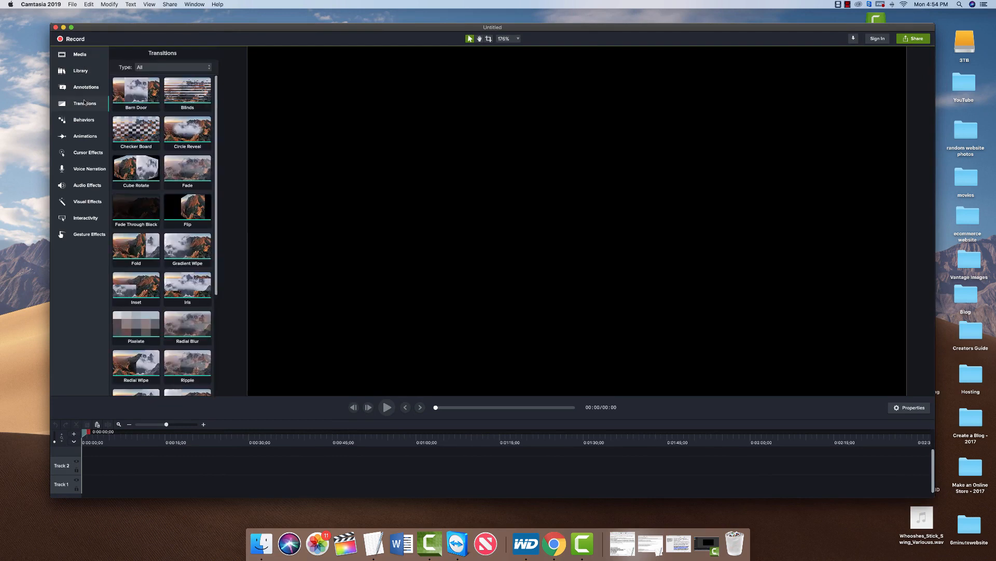
left_click(83, 125)
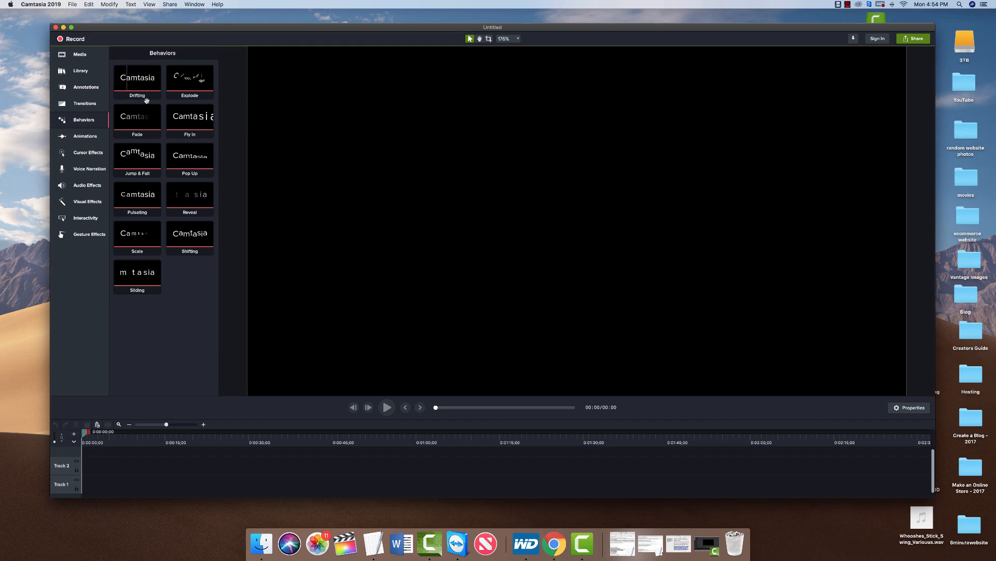
left_click(554, 544)
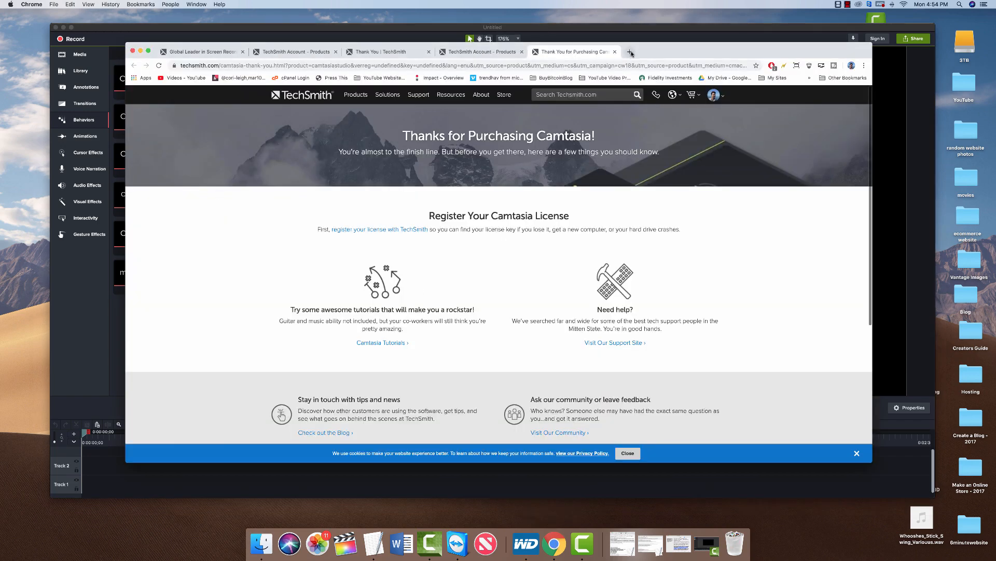
Open YouTube in a new tab, pause the skateboarding video at 2:14, and return to Camtasia.
left_click_drag(673, 48, 701, 55)
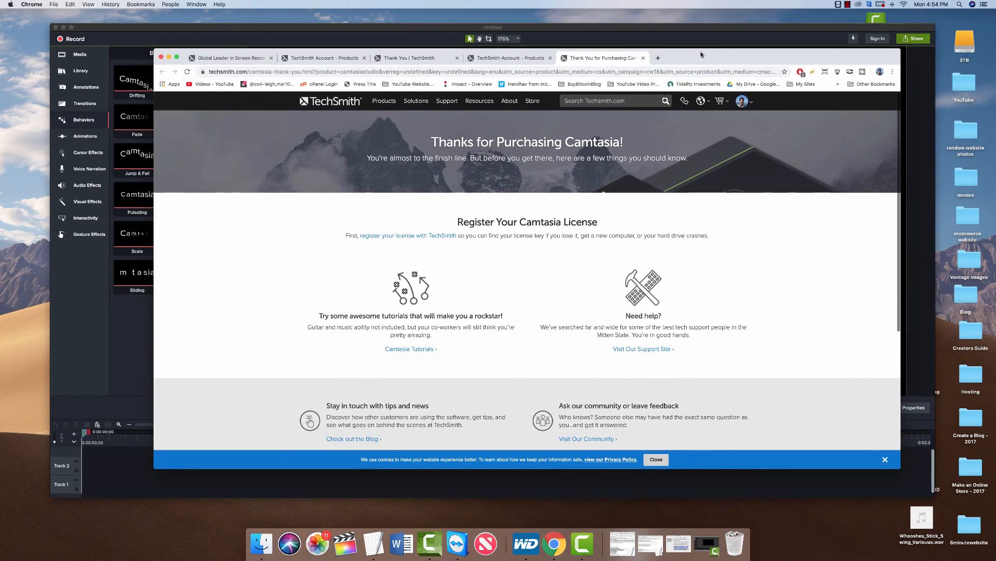
left_click(658, 58)
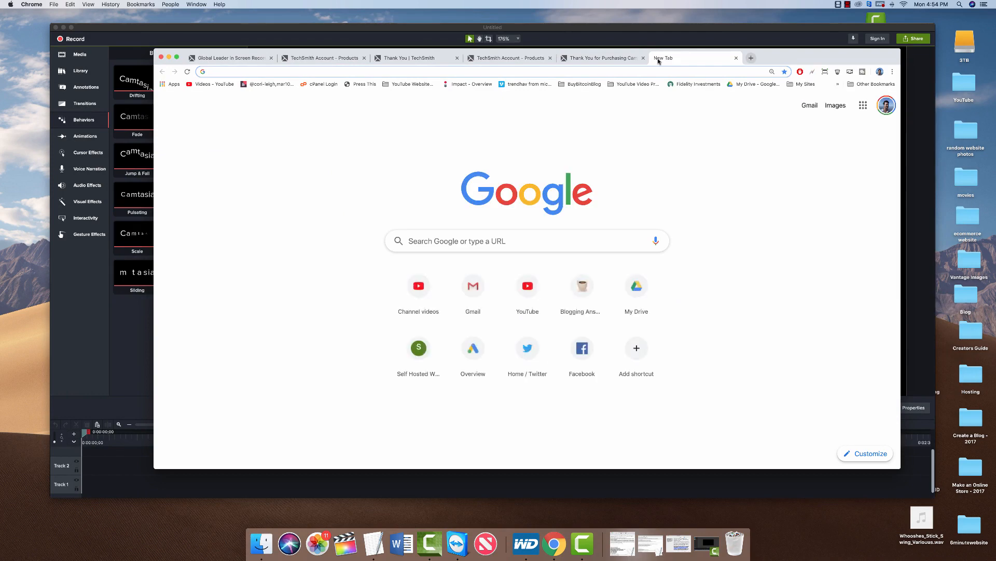
type("you")
key("Return")
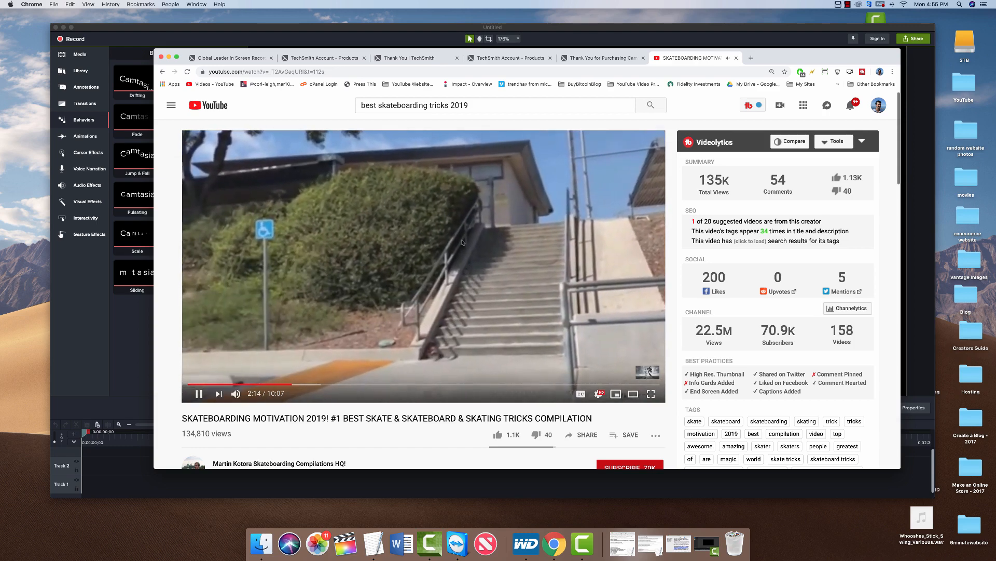
left_click(433, 240)
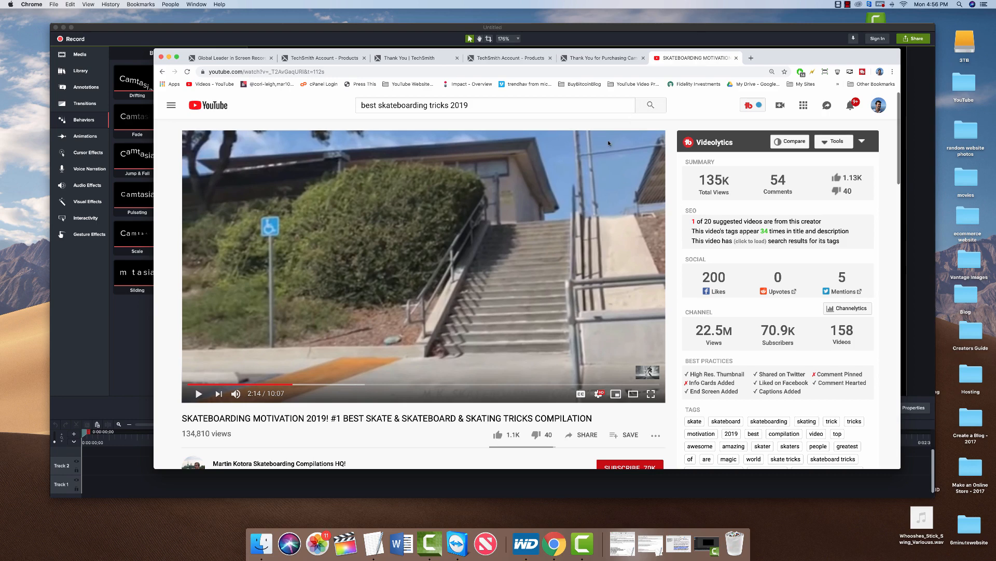
left_click(104, 364)
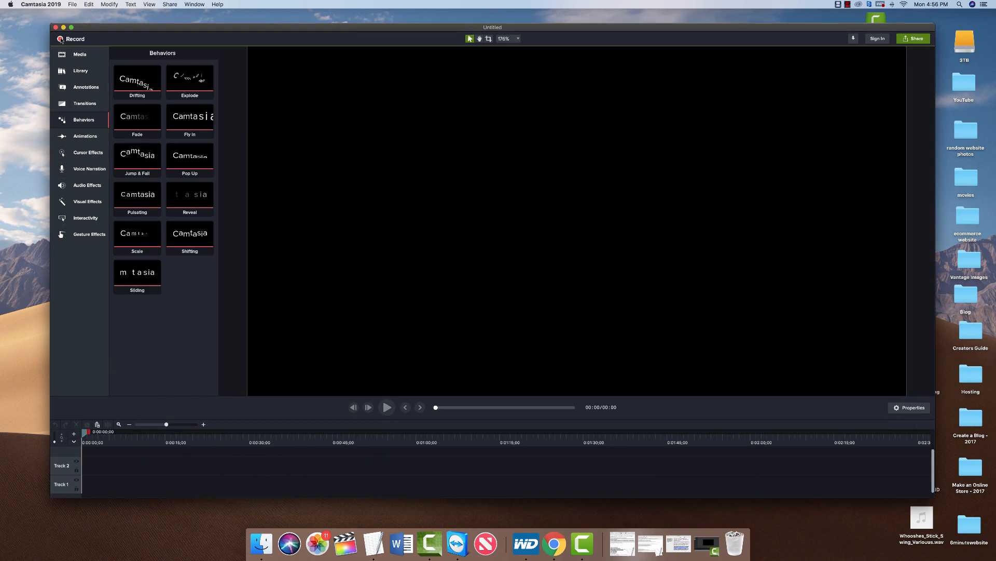
Open the recorder and toggle screen capture and webcam off and on, leaving the webcam off.
left_click(62, 39)
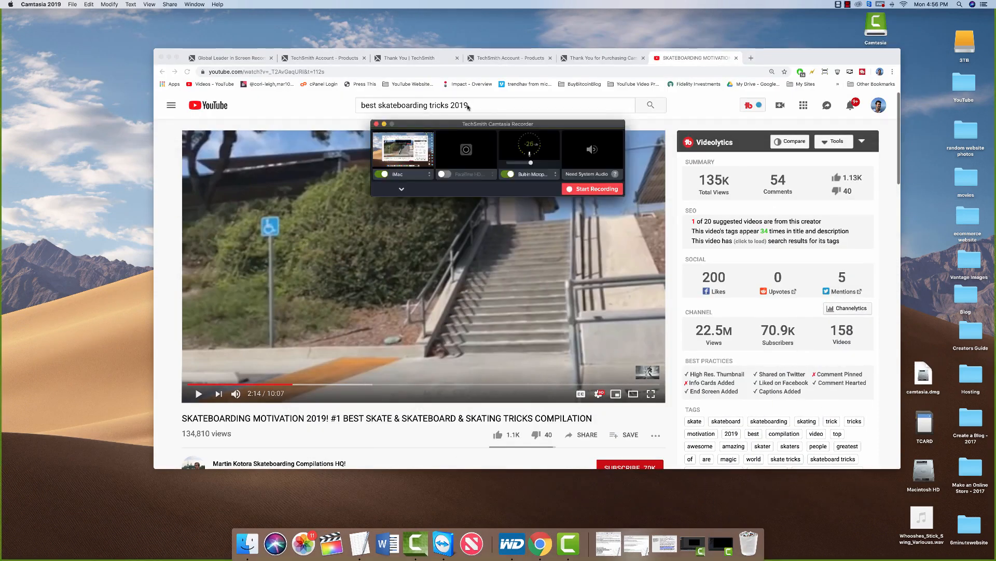
left_click_drag(490, 125, 531, 161)
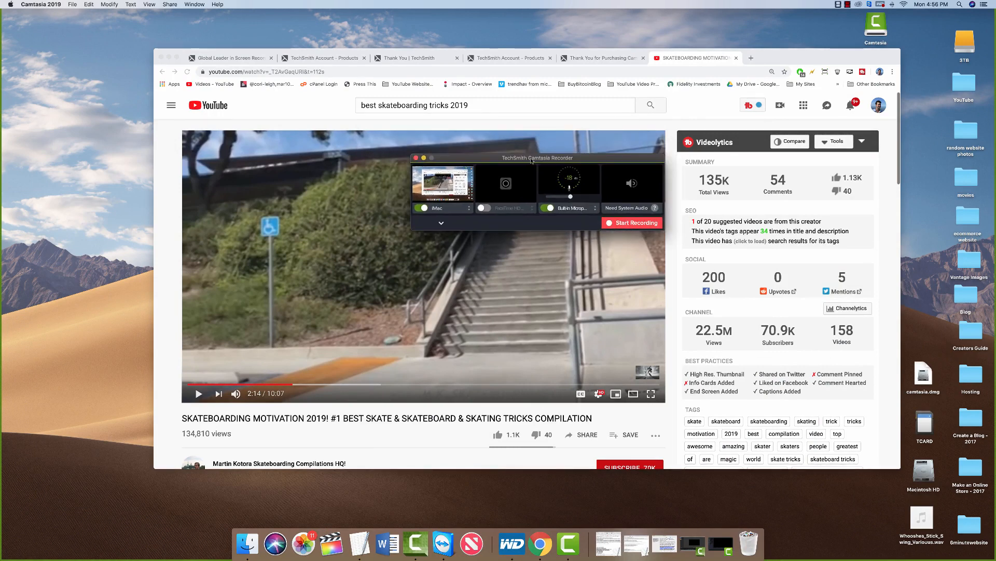
left_click(421, 209)
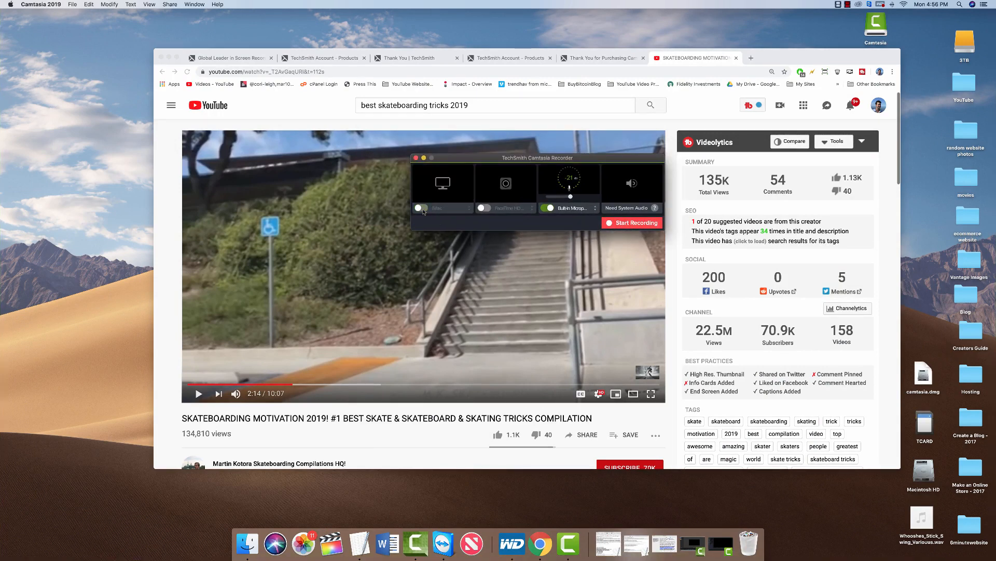
left_click(421, 208)
left_click(483, 208)
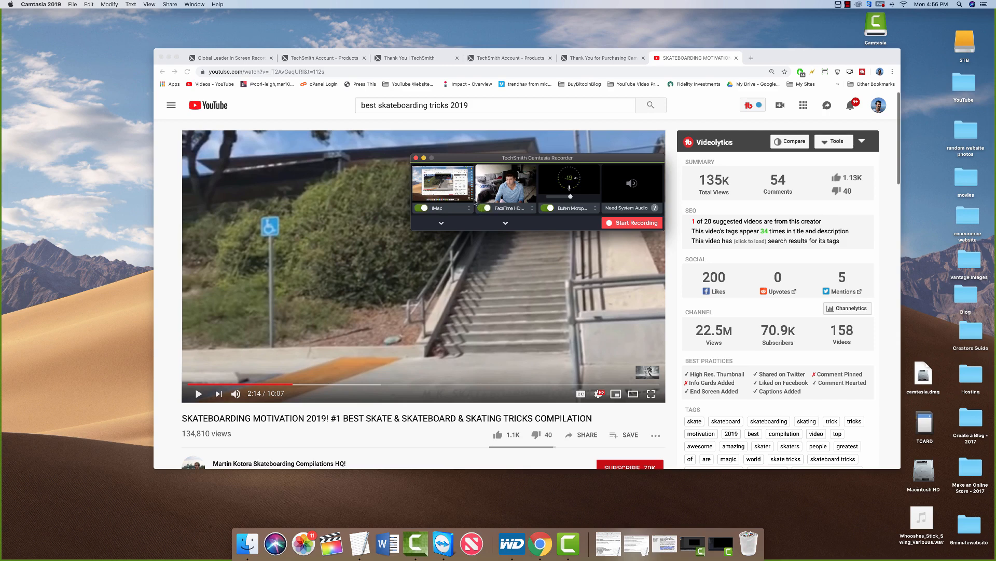
left_click(483, 208)
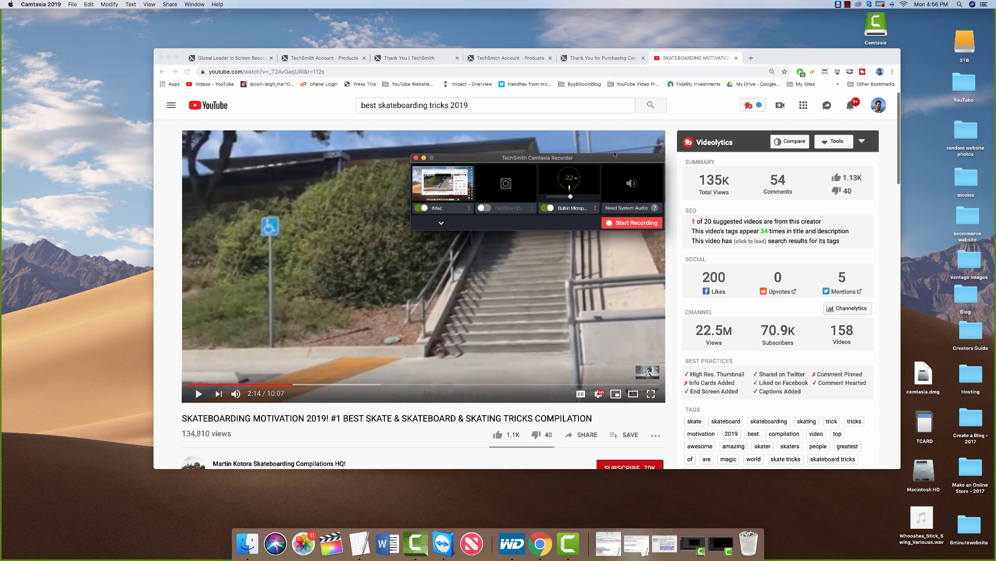
Choose the USB Advanced Audio Device microphone at maximum volume, then close the recorder.
left_click(594, 209)
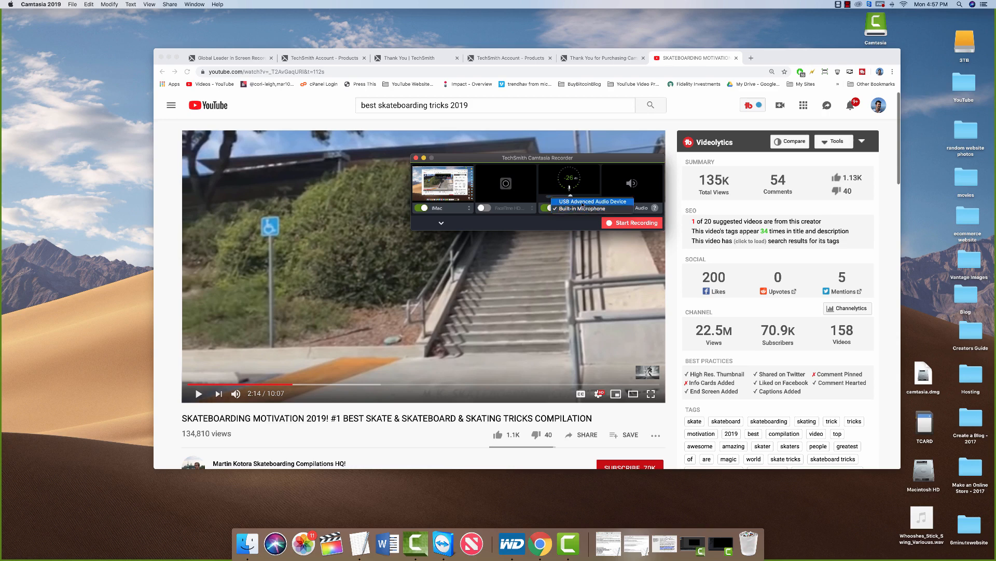
left_click(605, 201)
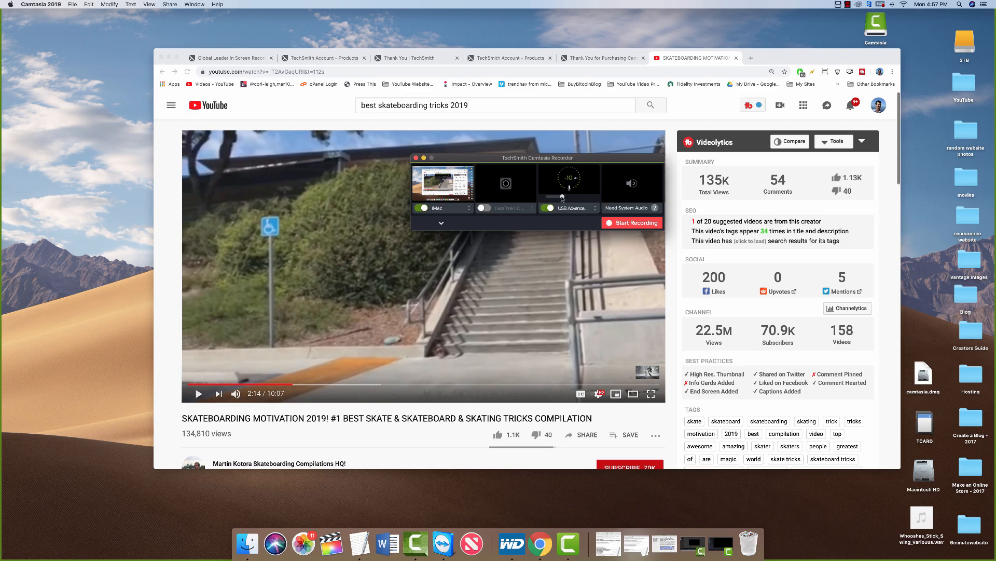
left_click_drag(562, 196, 572, 201)
left_click_drag(570, 196, 618, 198)
left_click(416, 158)
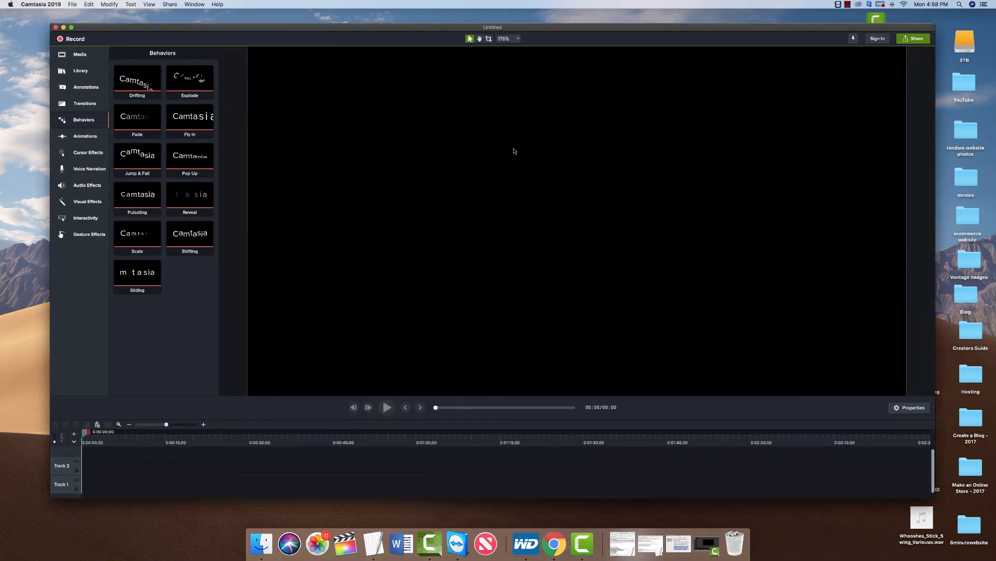
Zoom the canvas out and open the canvas zoom dropdown with its Project Settings option.
scroll(514, 151, "down", 5)
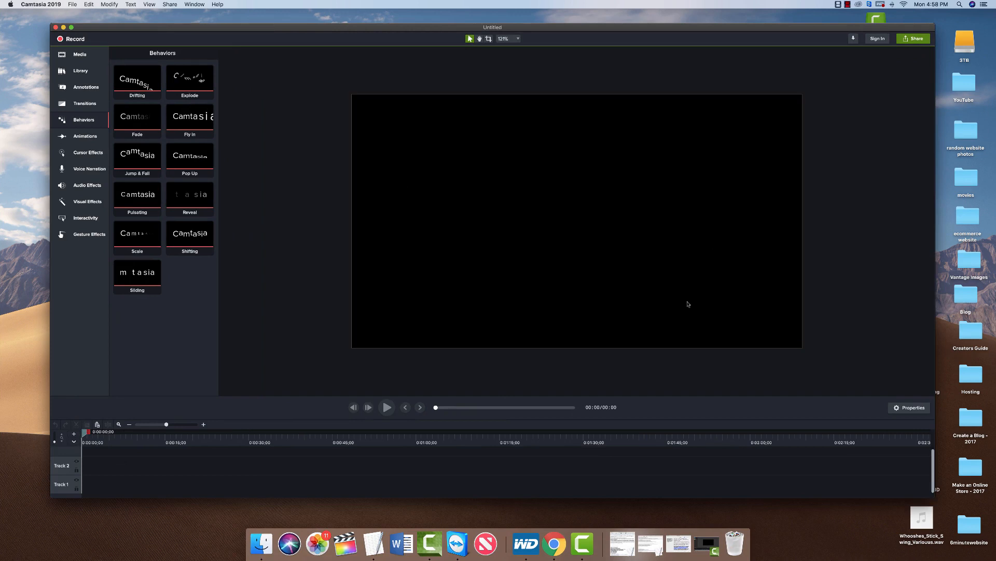
scroll(514, 278, "down", 3)
scroll(514, 278, "up", 4)
scroll(514, 279, "down", 2)
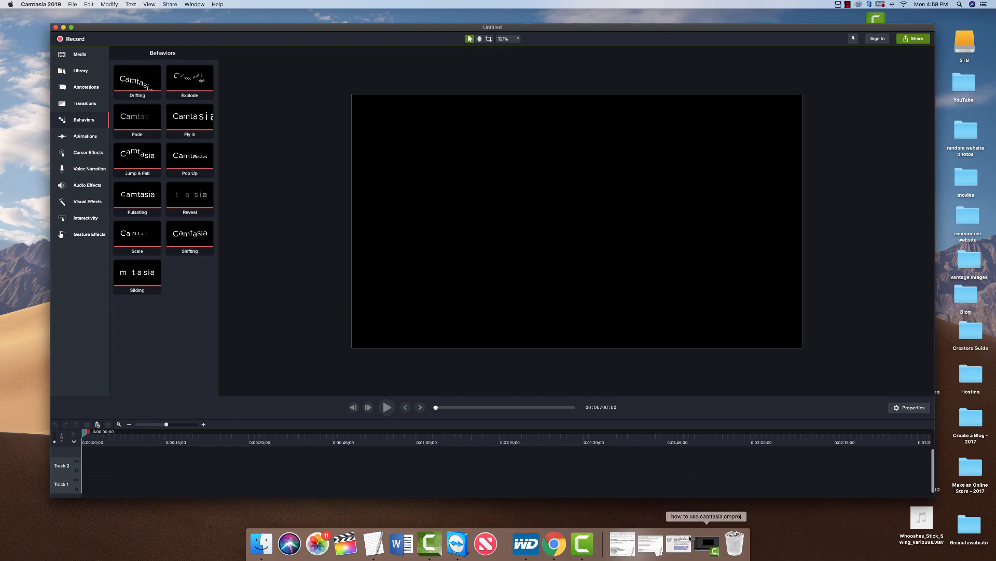
key("ctrl+Up")
left_click(739, 114)
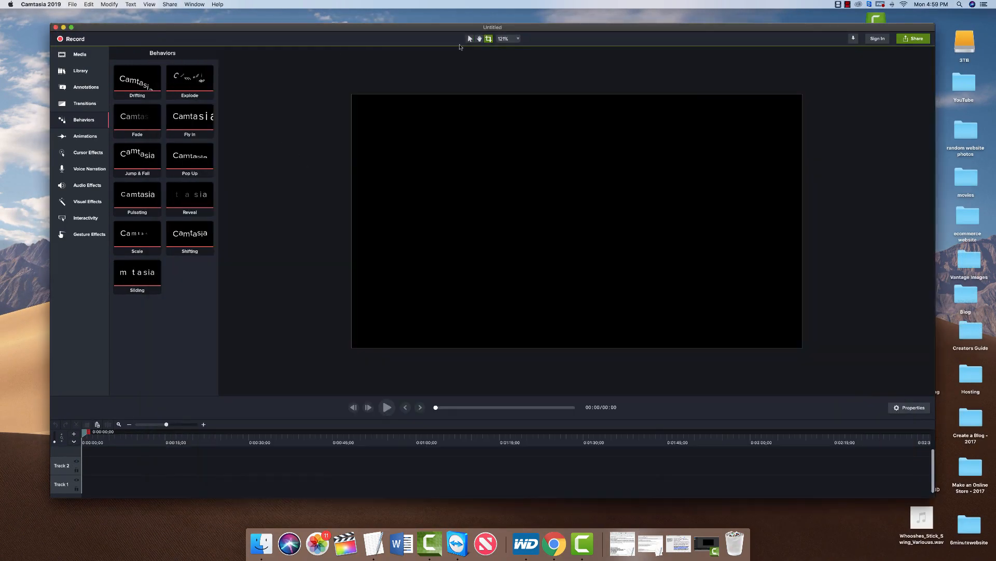
left_click(517, 38)
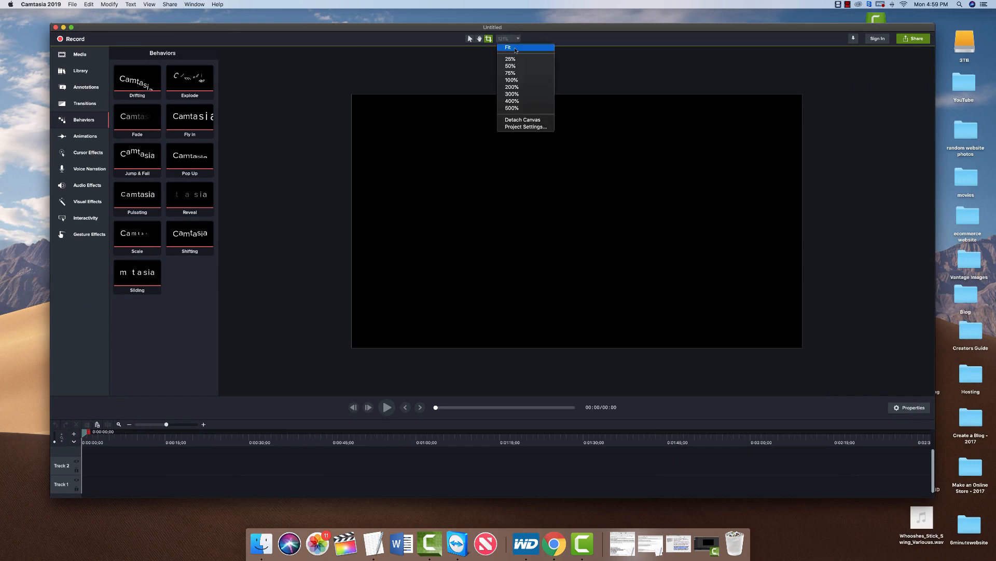
Try 4K UHD, then set the canvas back to 1080p (1920x1080) and apply.
left_click(525, 127)
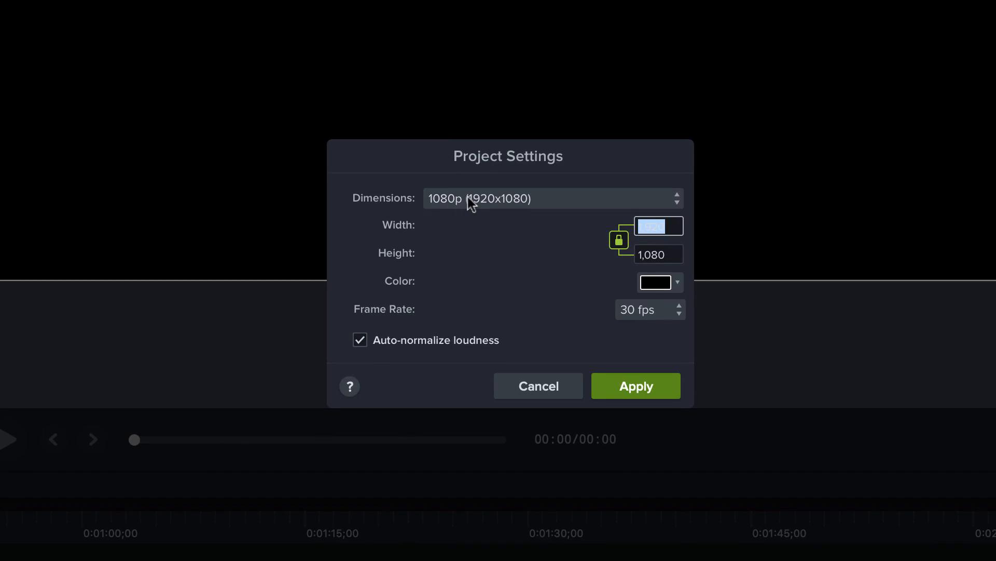
left_click(503, 198)
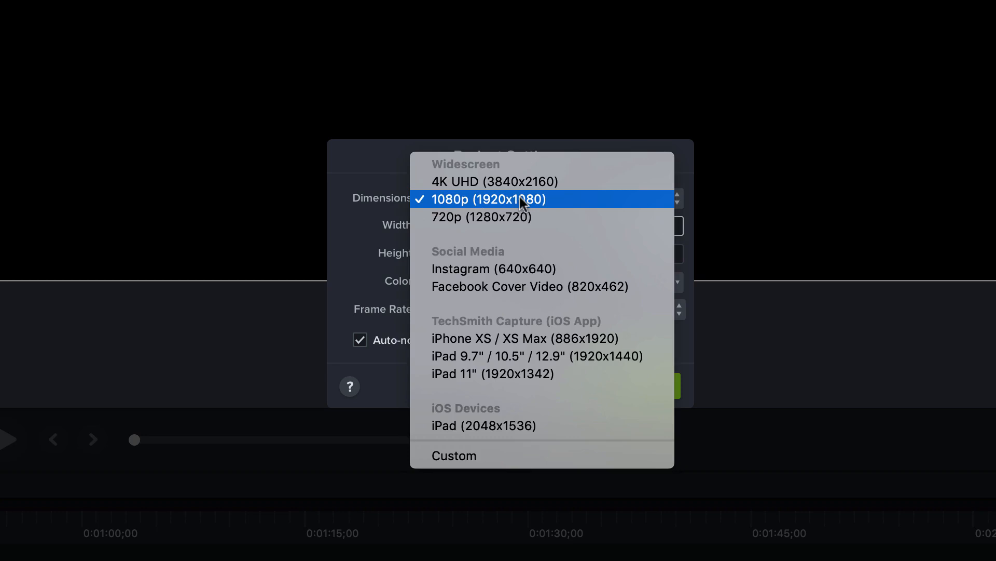
left_click(480, 183)
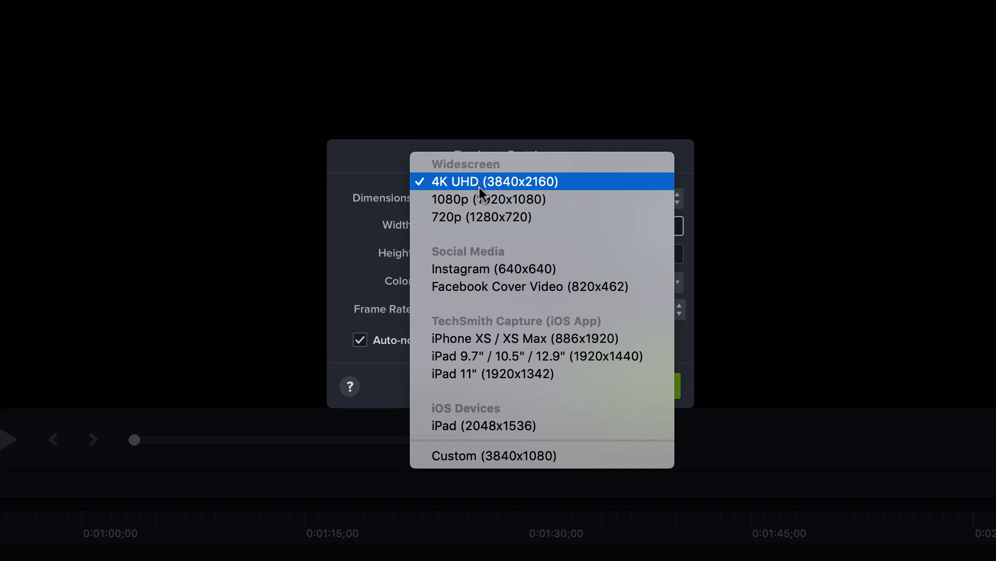
left_click(506, 199)
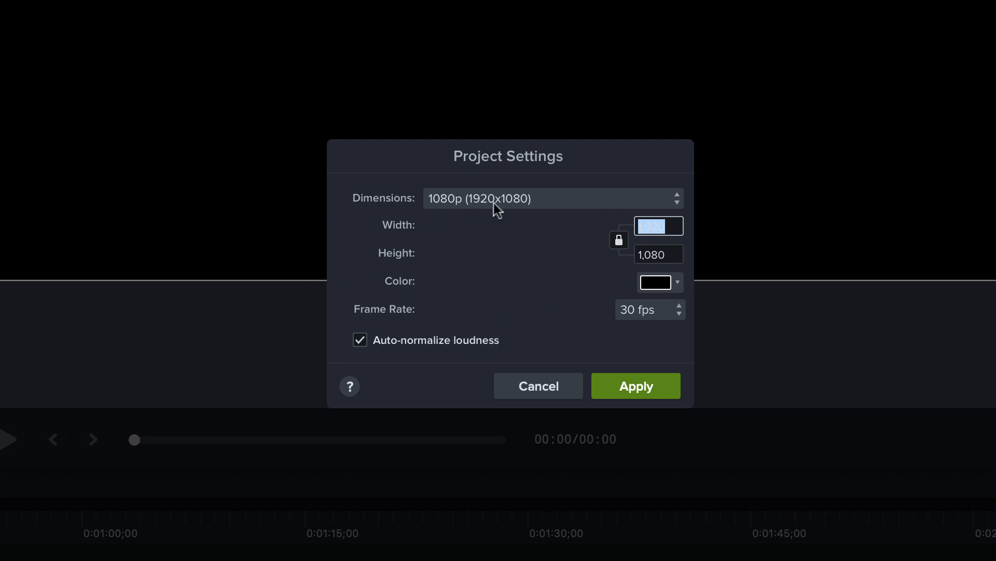
left_click(636, 386)
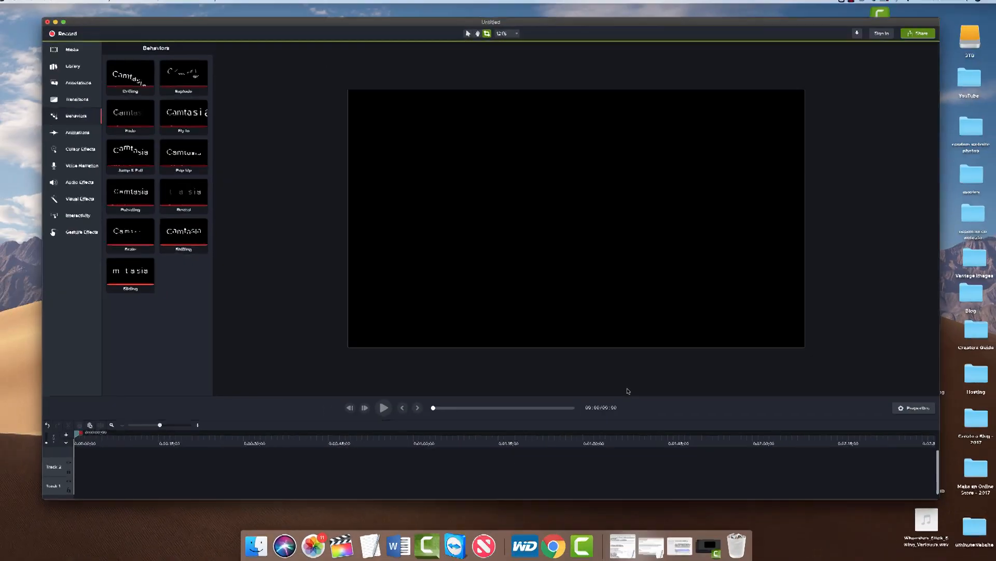
Resize the YouTube Chrome window to 1920×1080 with Window Resizer and position it on the desktop.
key("ctrl+Up")
left_click(574, 219)
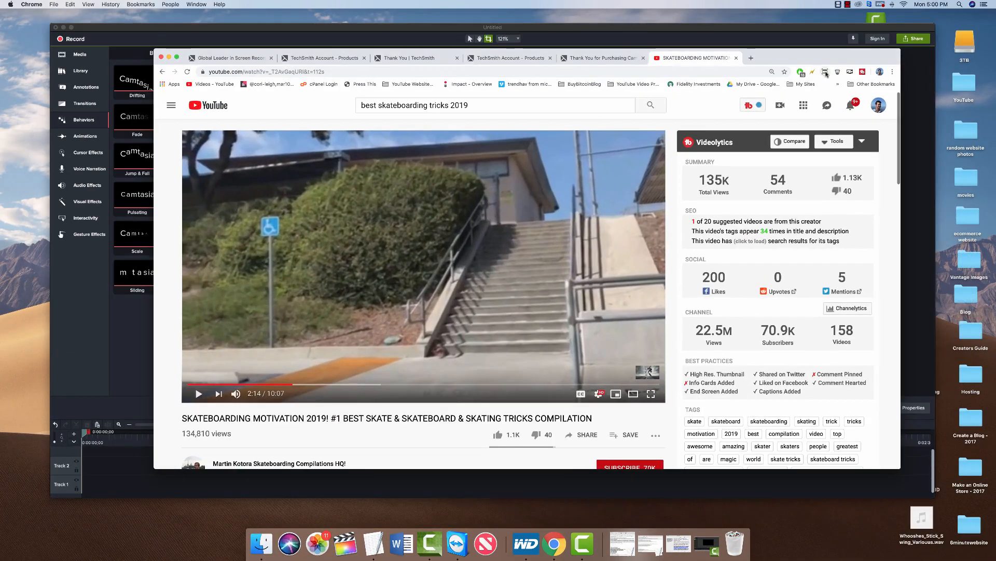
left_click(825, 72)
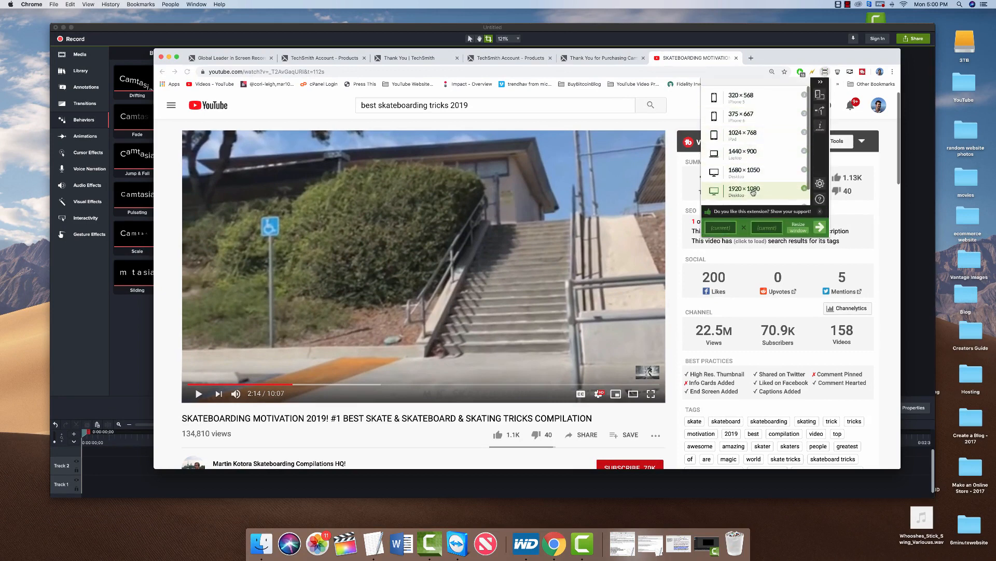
left_click(735, 193)
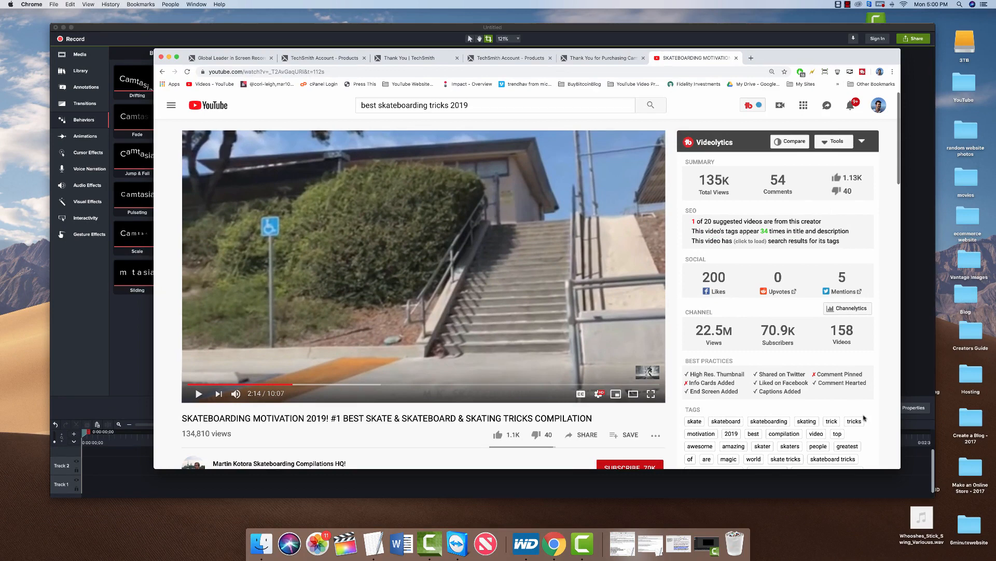
left_click_drag(897, 463, 979, 515)
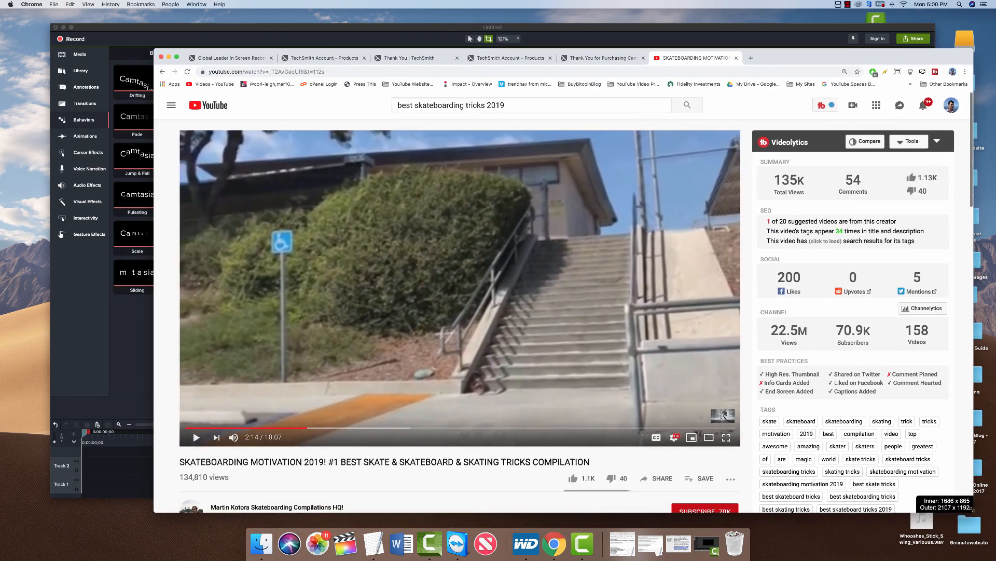
left_click(897, 71)
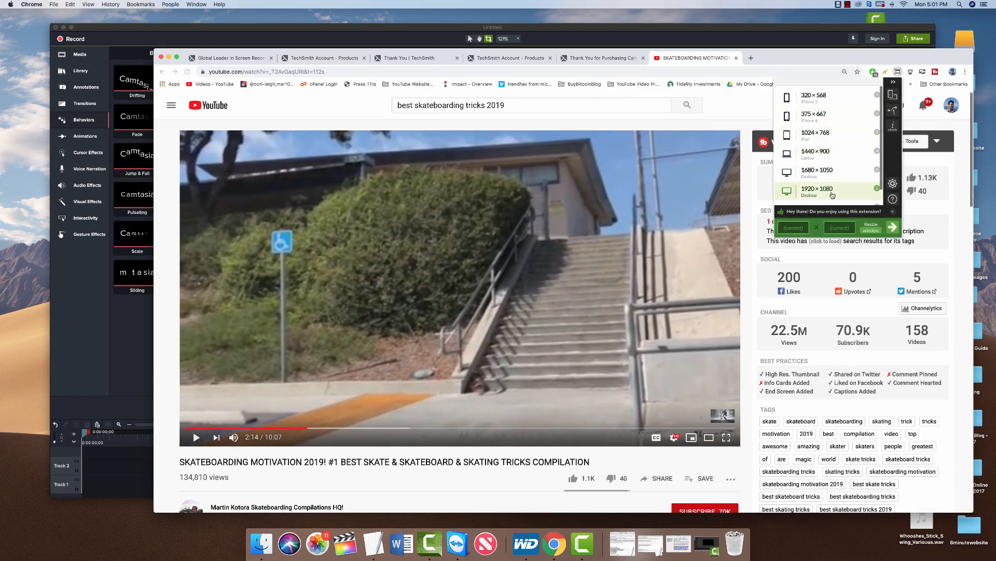
left_click(832, 194)
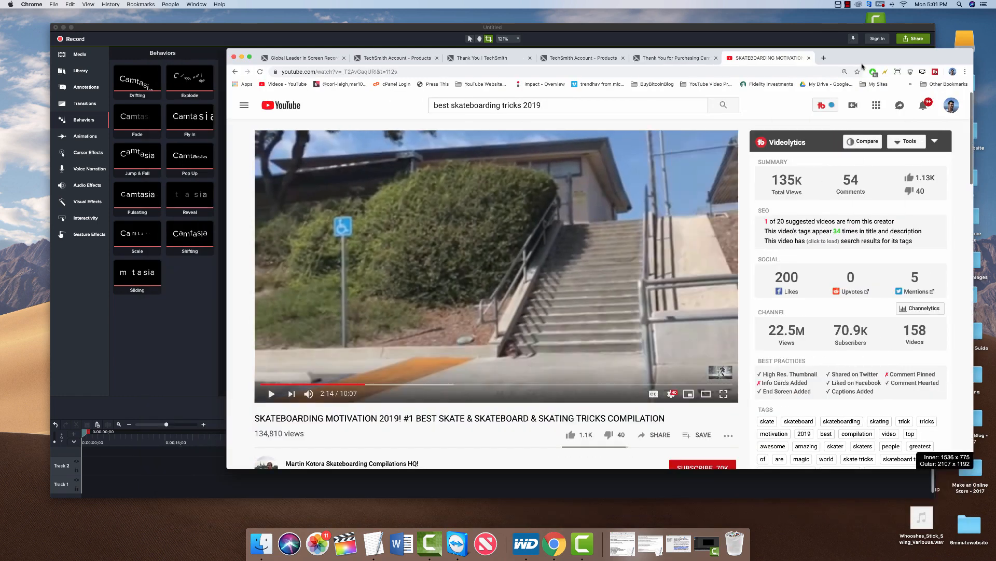
left_click_drag(851, 58, 803, 70)
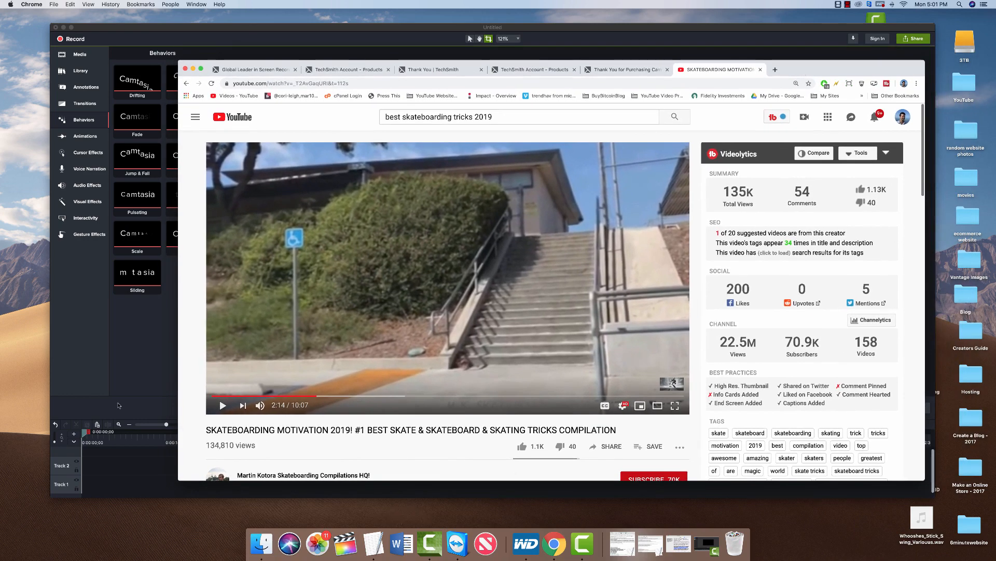
Nudge the Chrome window into place and open the Window Resizer extension's management page.
left_click(137, 361)
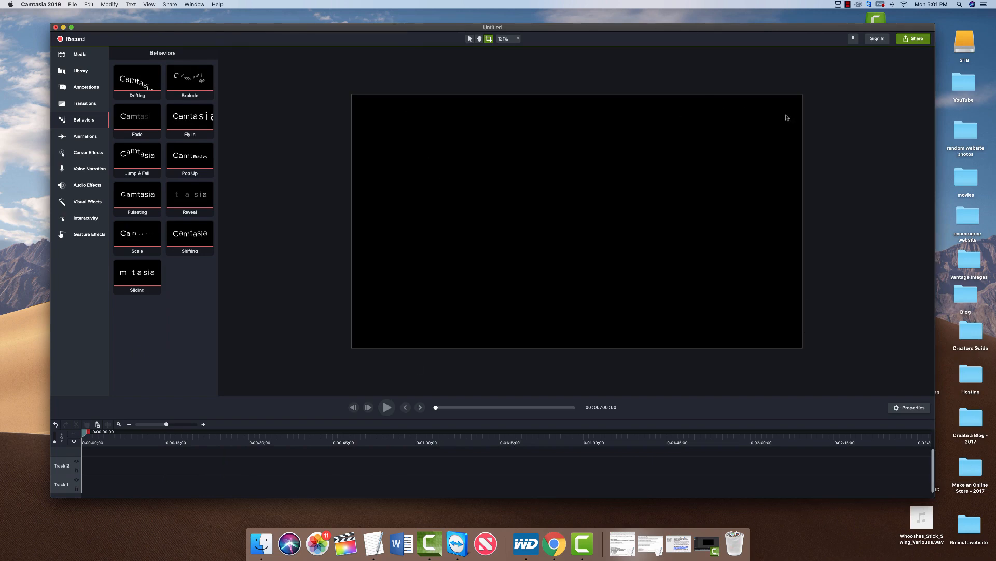
key("ctrl+Up")
left_click(692, 358)
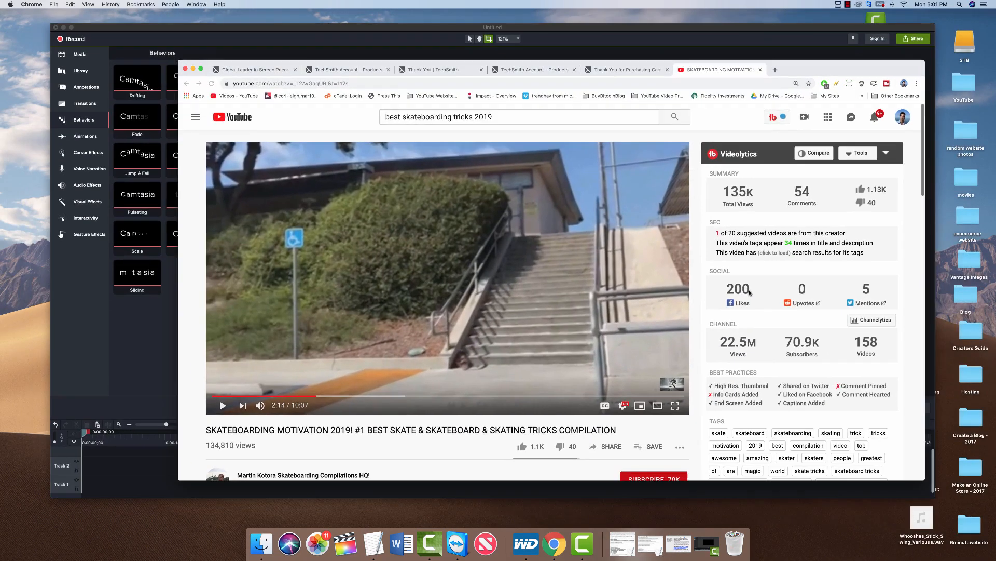
mouse_move(830, 70)
left_mouse_down()
mouse_move(805, 66)
mouse_move(817, 69)
left_mouse_up()
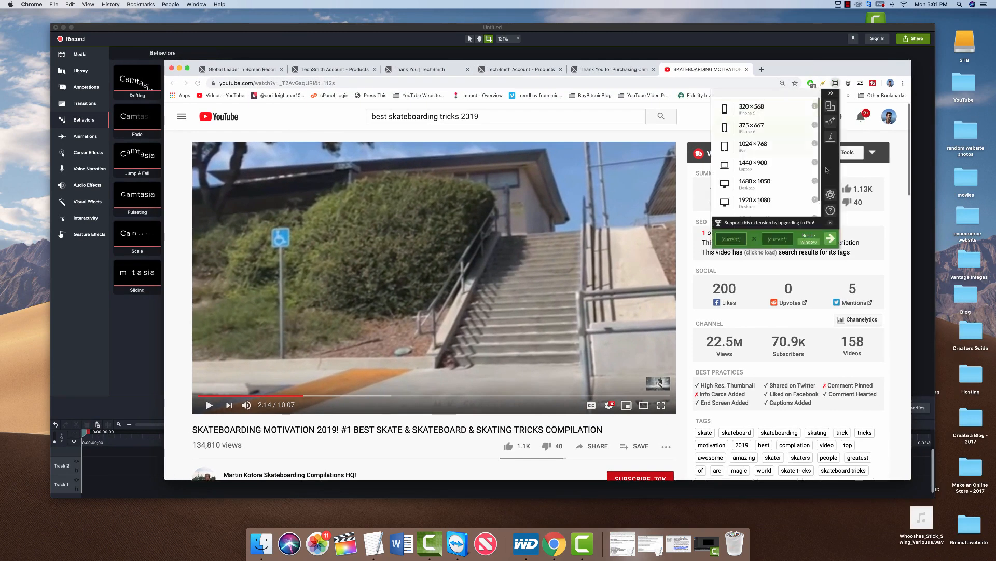
right_click(836, 84)
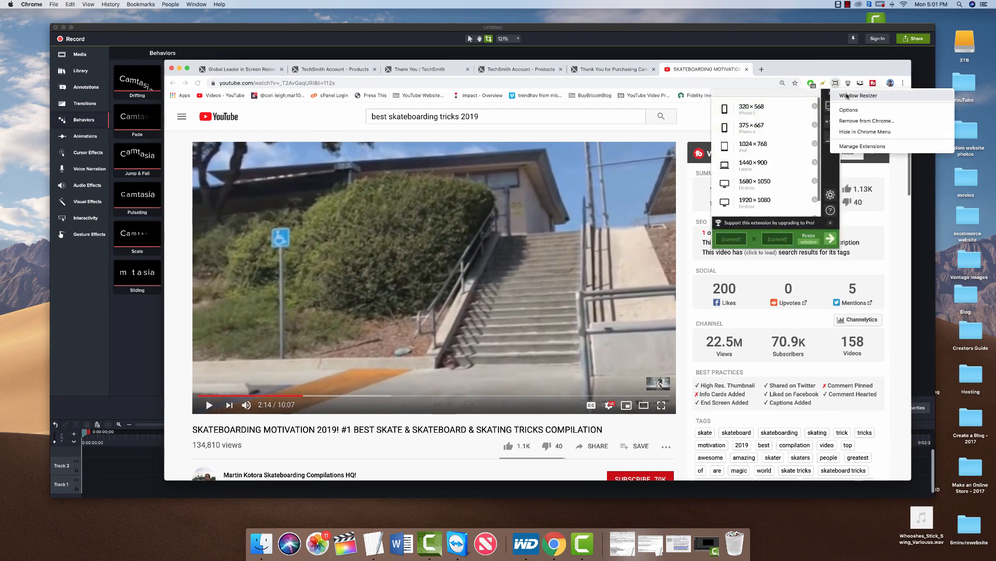
left_click(861, 146)
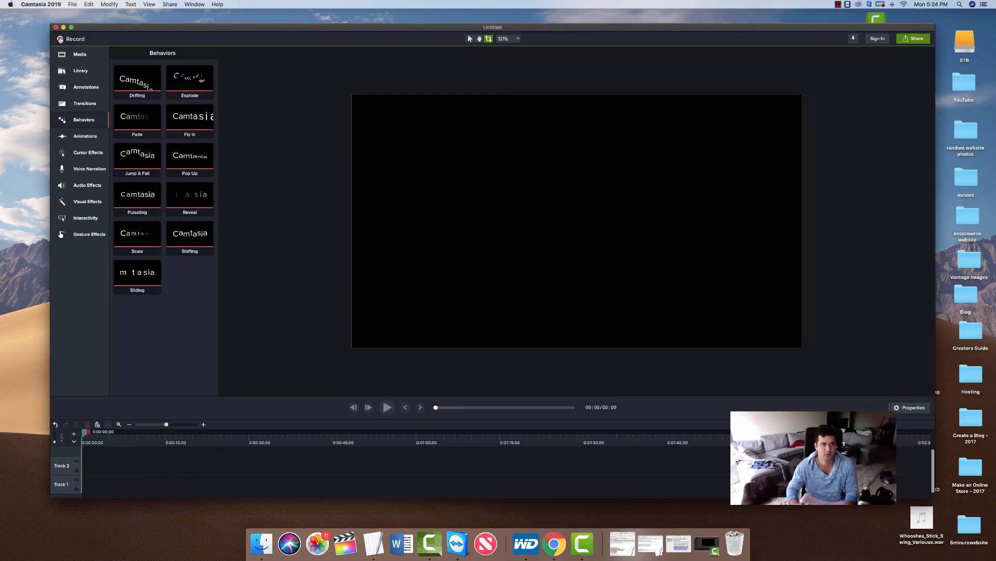
Turn on the FaceTime HD webcam, lower the microphone slightly, and start recording the YouTube page.
left_click(60, 38)
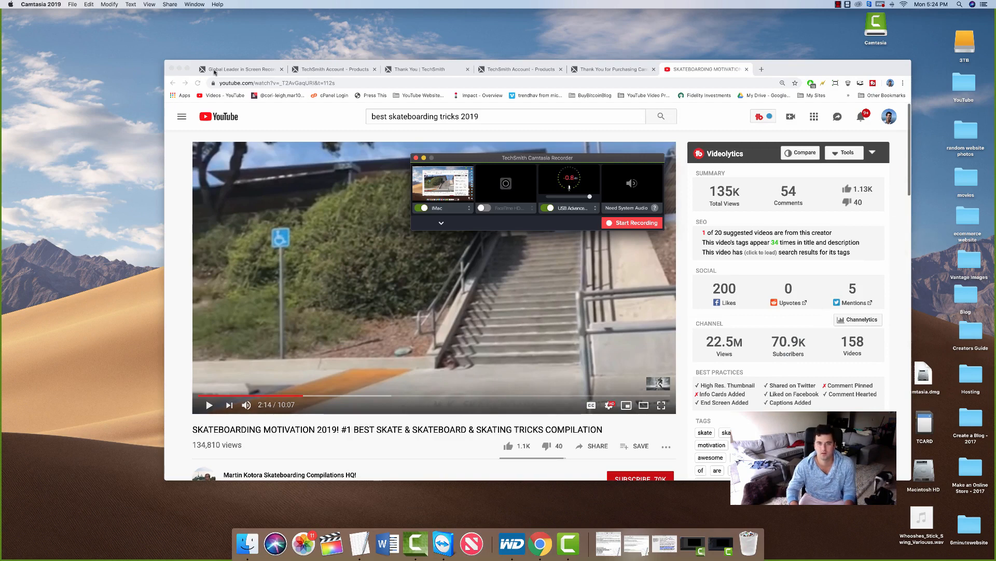
left_click(484, 208)
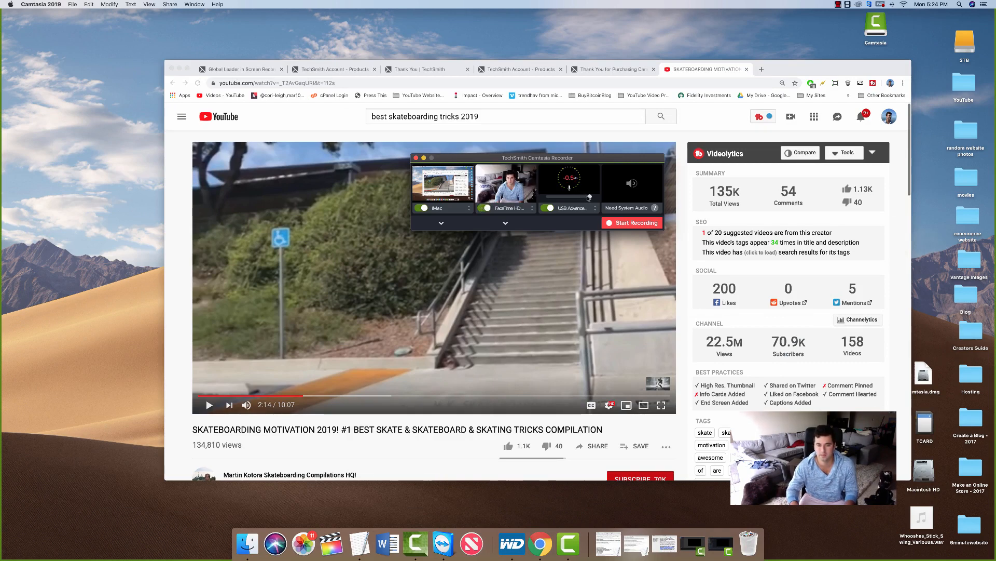
left_click_drag(589, 197, 576, 197)
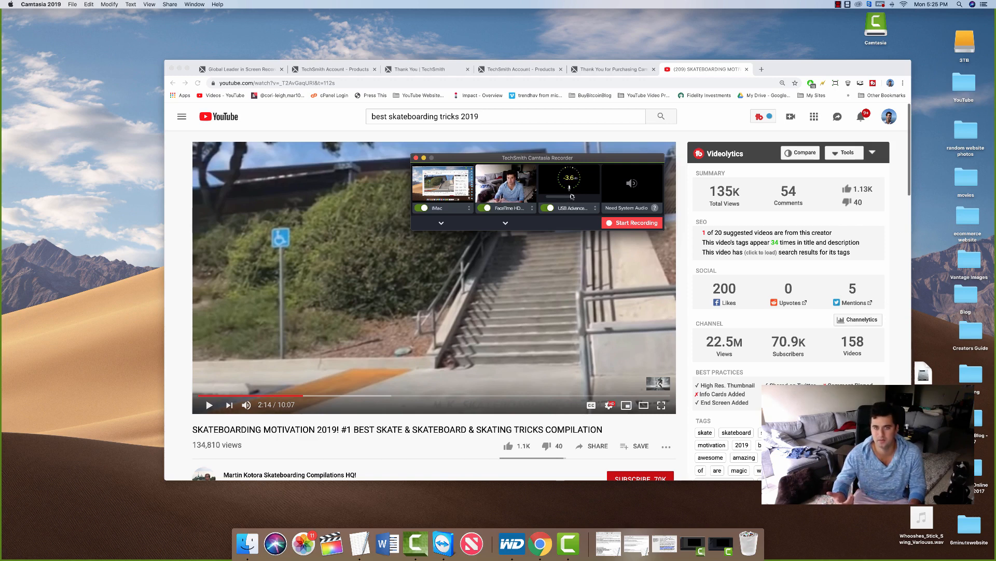
left_click(631, 224)
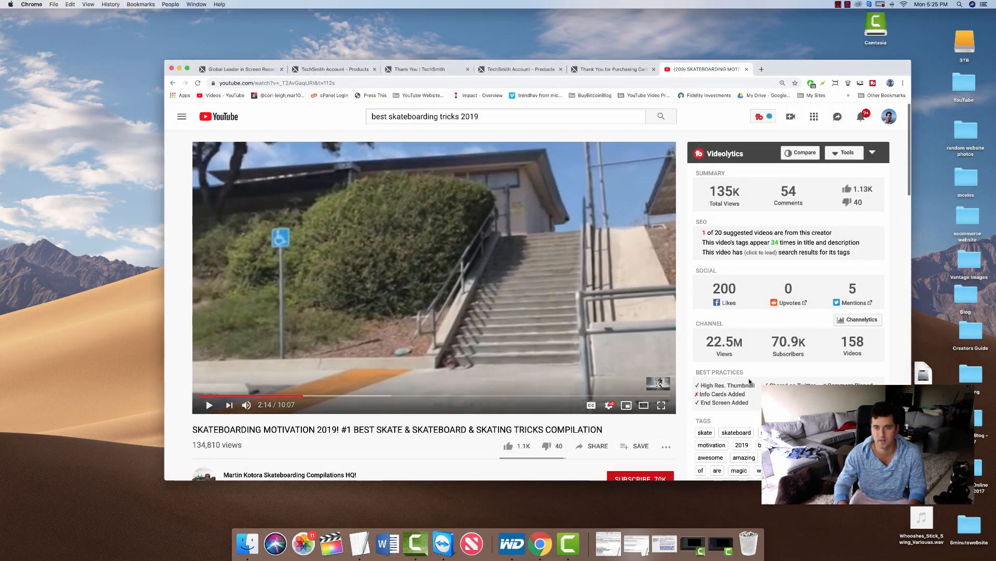
left_click(837, 4)
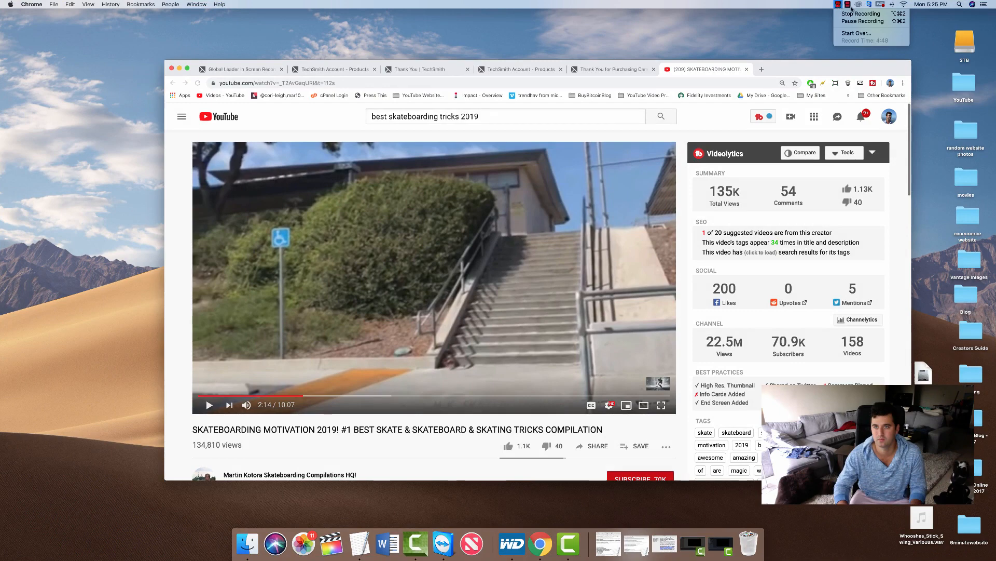
Stop the recording and delete the screen recording clip from Track 1.
mouse_move(851, 8)
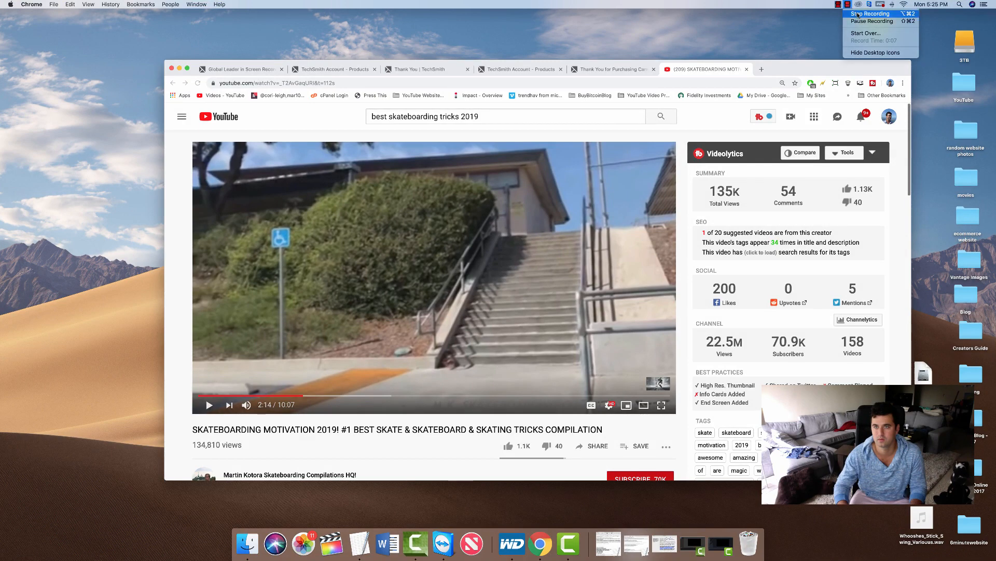
left_click(857, 14)
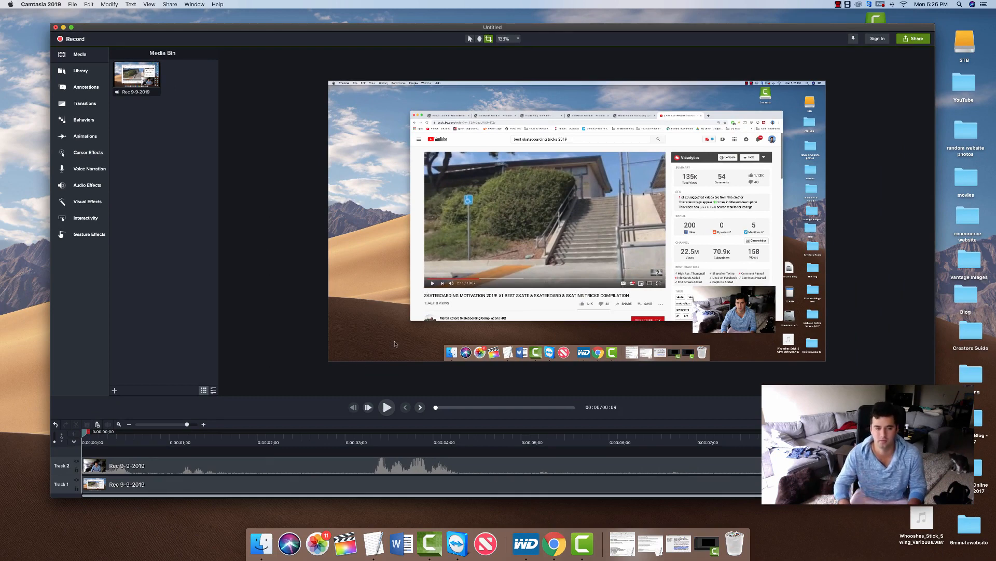
left_click(355, 467)
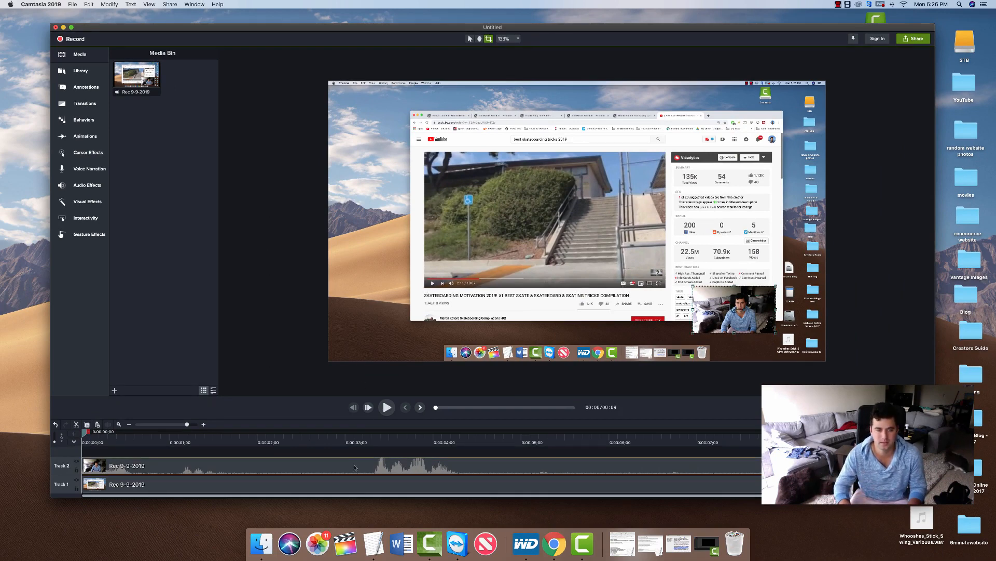
left_click(328, 484)
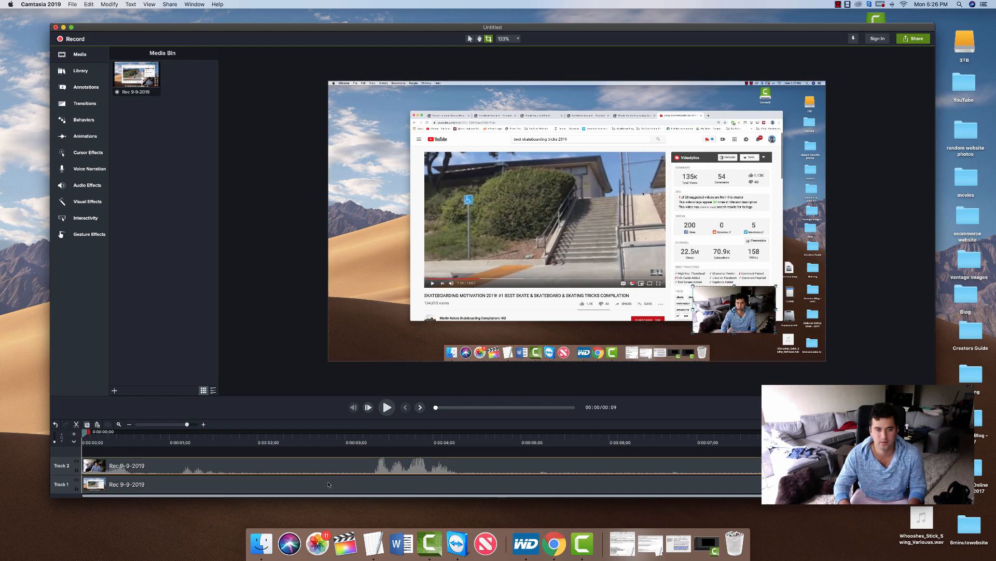
key("Delete")
Delete the webcam clip from the timeline and the Rec 9-9-2019 recording from the Media Bin.
left_click(327, 469)
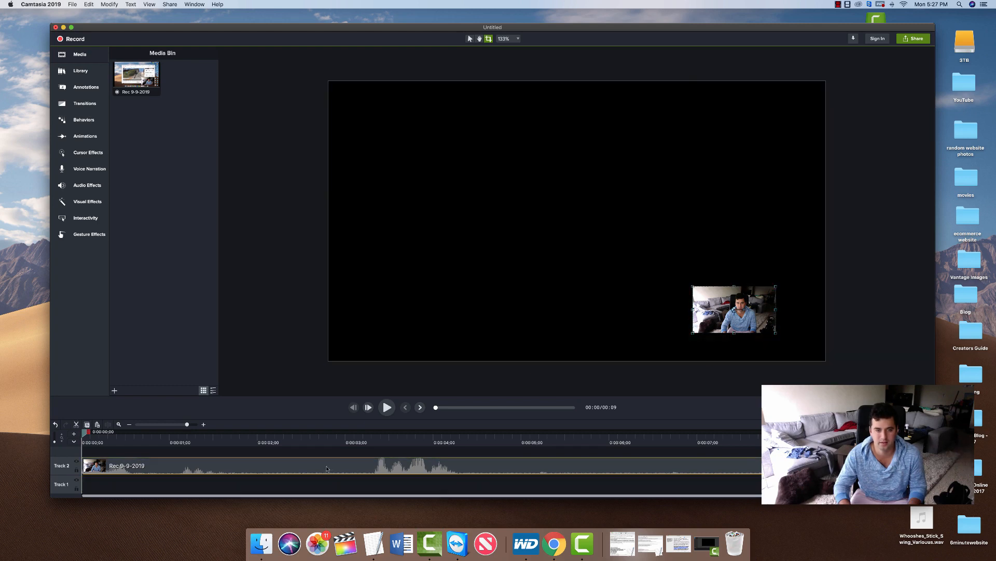
key("Delete")
left_click(141, 71)
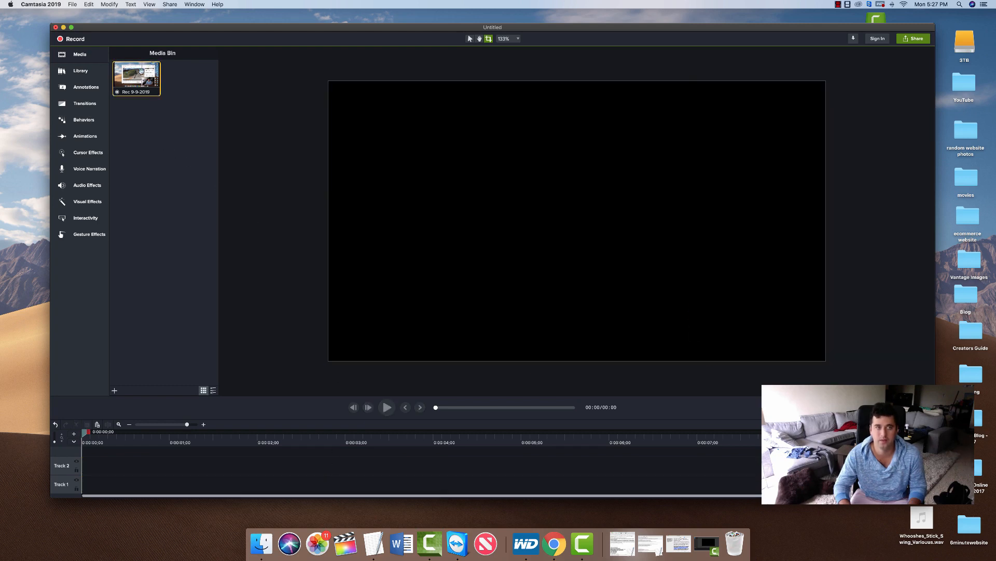
key("Delete")
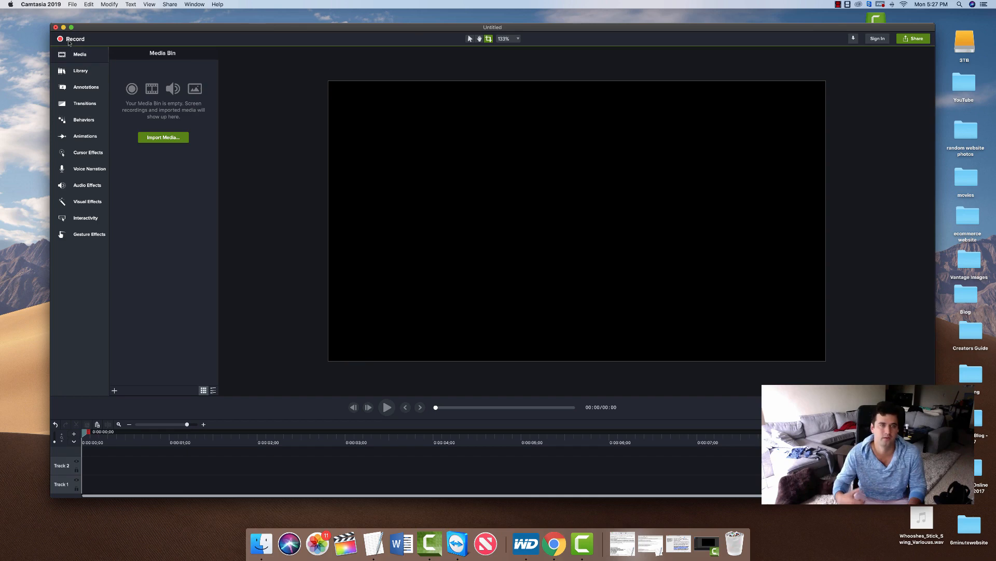
Open the recorder and set the Chrome window as a 3840 × 2160 custom capture region.
left_click(70, 39)
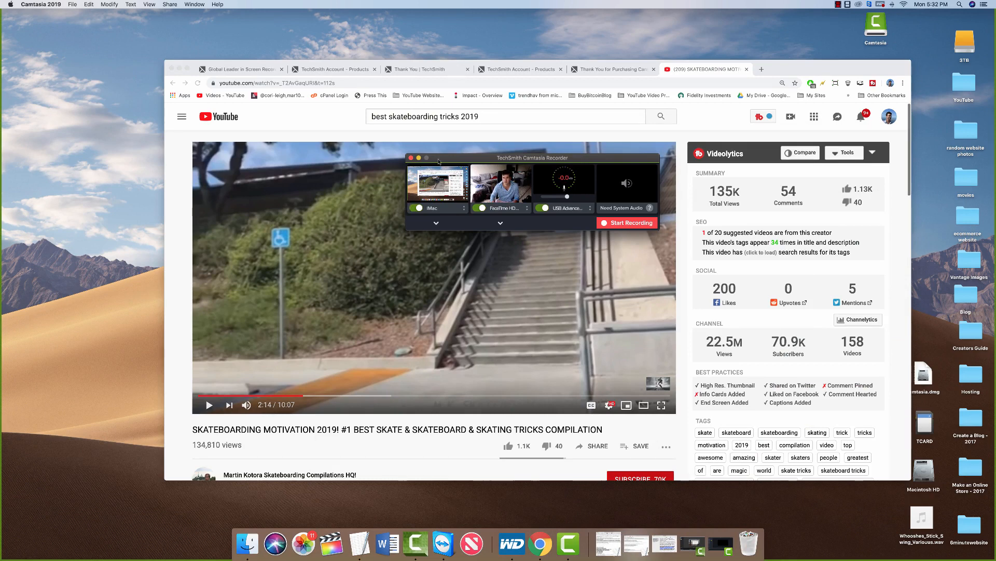
left_click(462, 210)
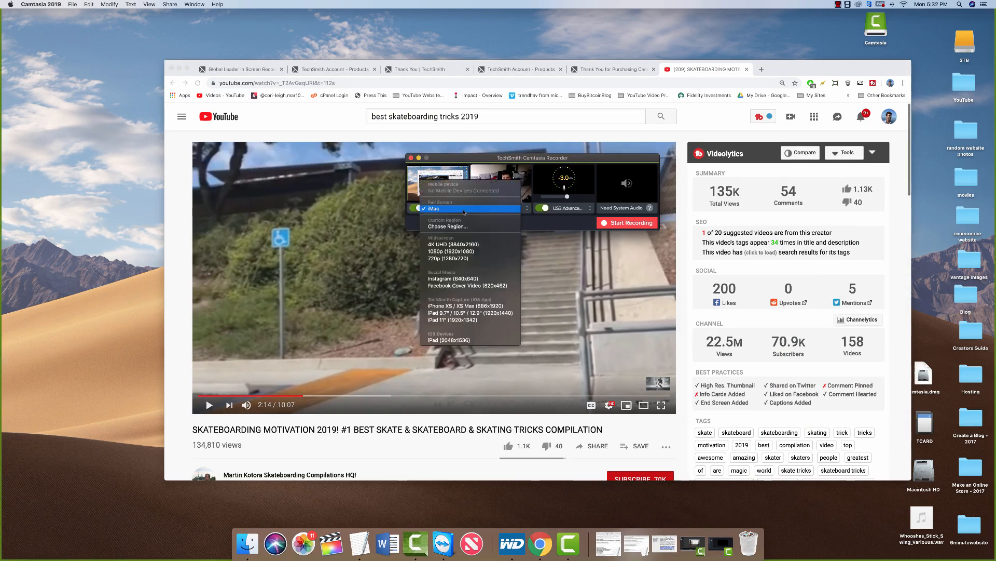
left_click(458, 227)
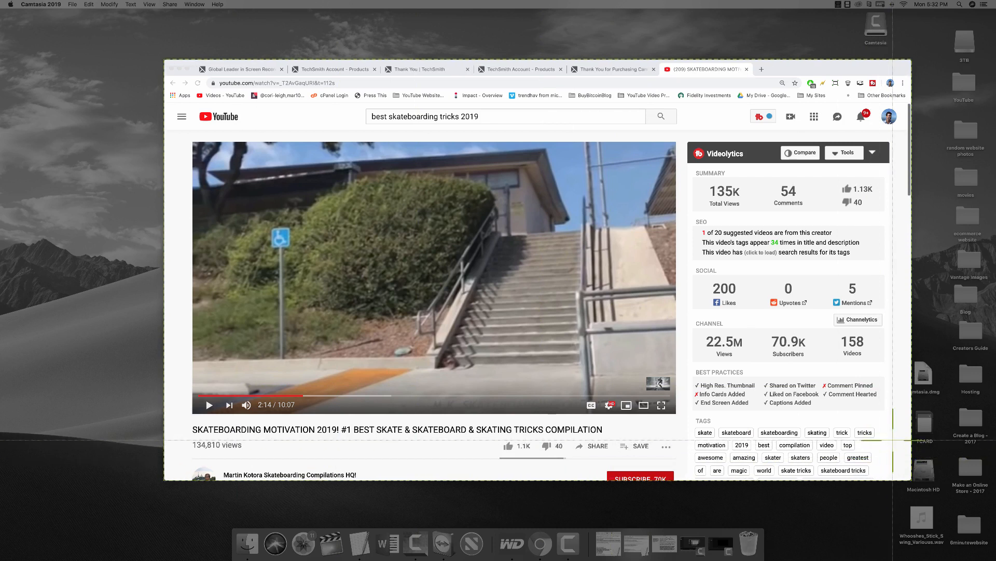
left_click(893, 440)
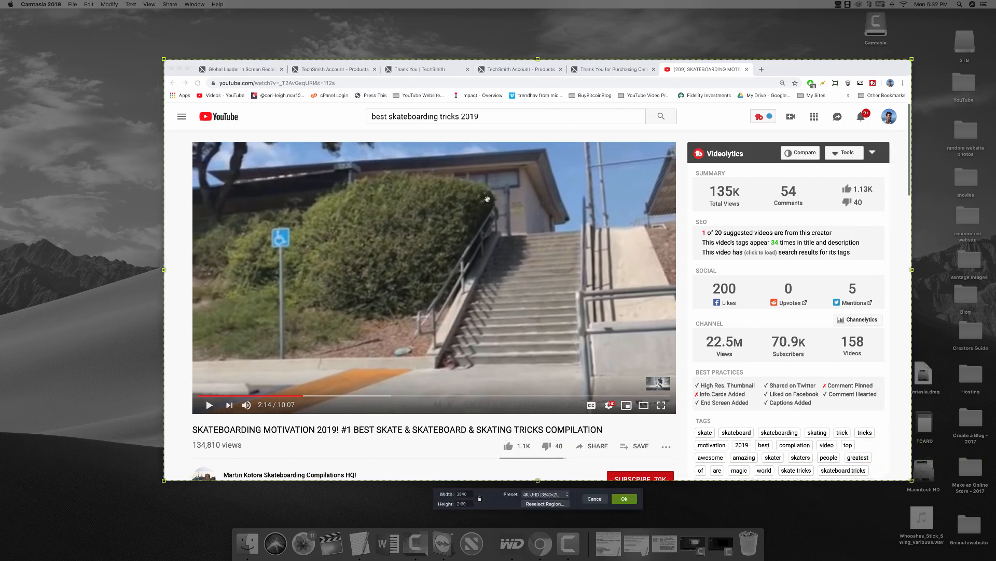
left_click(626, 499)
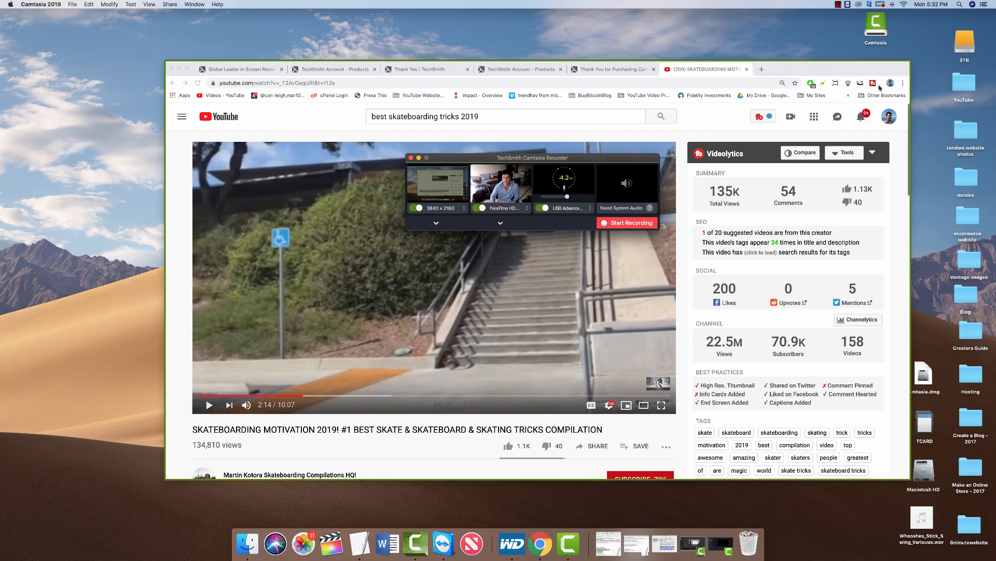
Start recording, scroll the skateboarding page down to the comments and back up, then open a new tab.
left_click(623, 224)
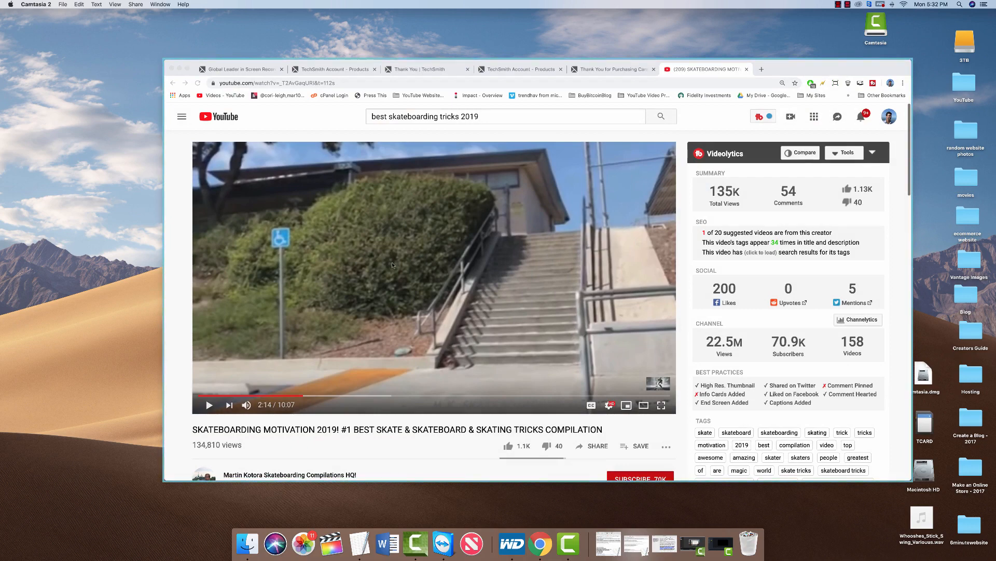
scroll(392, 265, "down", 10)
scroll(391, 265, "up", 4)
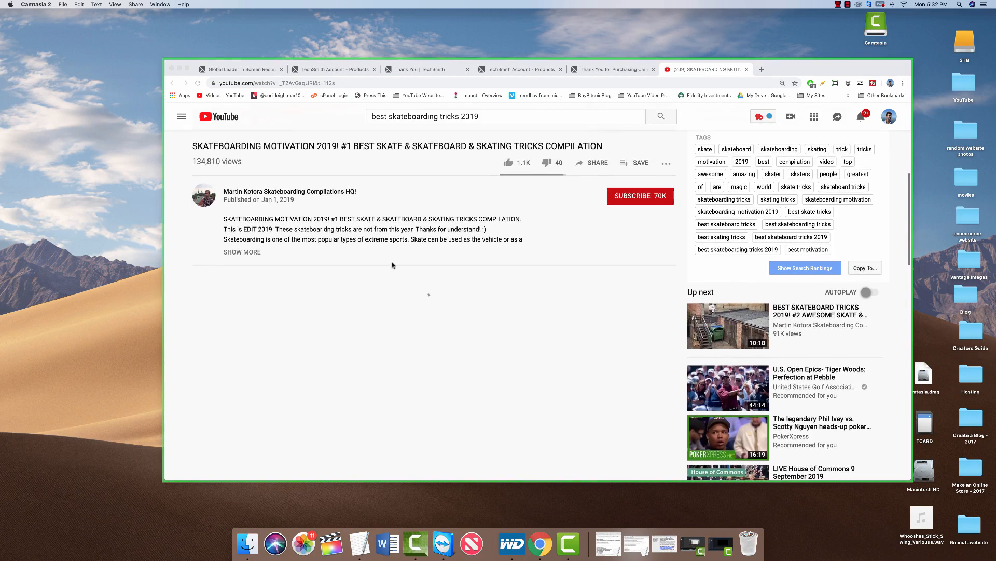
scroll(392, 266, "up", 5)
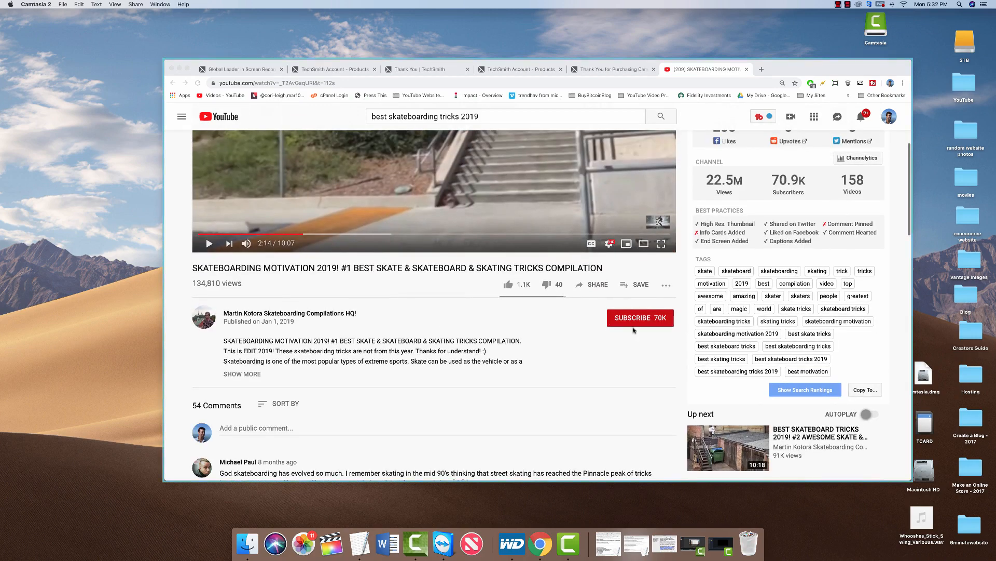
scroll(661, 326, "up", 6)
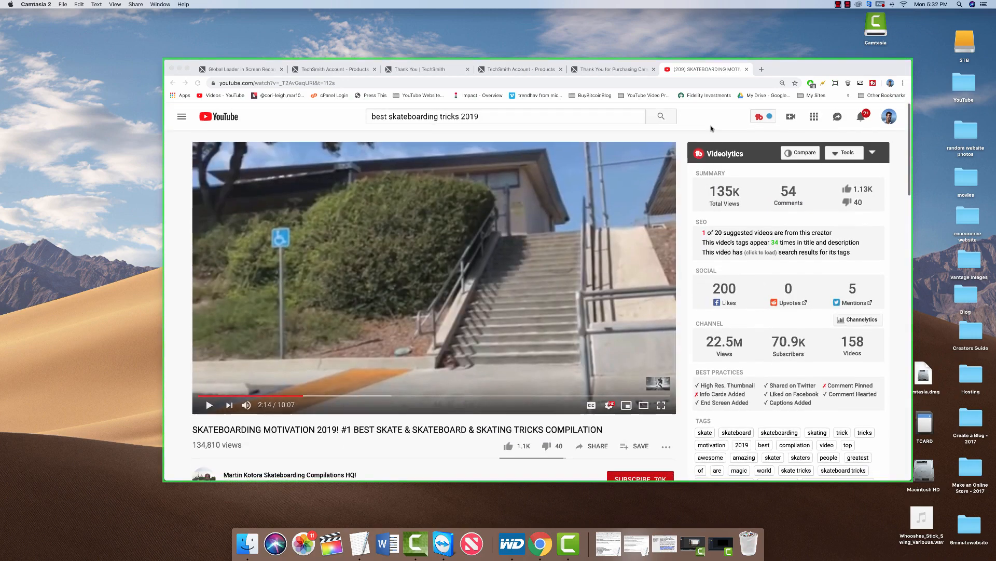
left_click(762, 72)
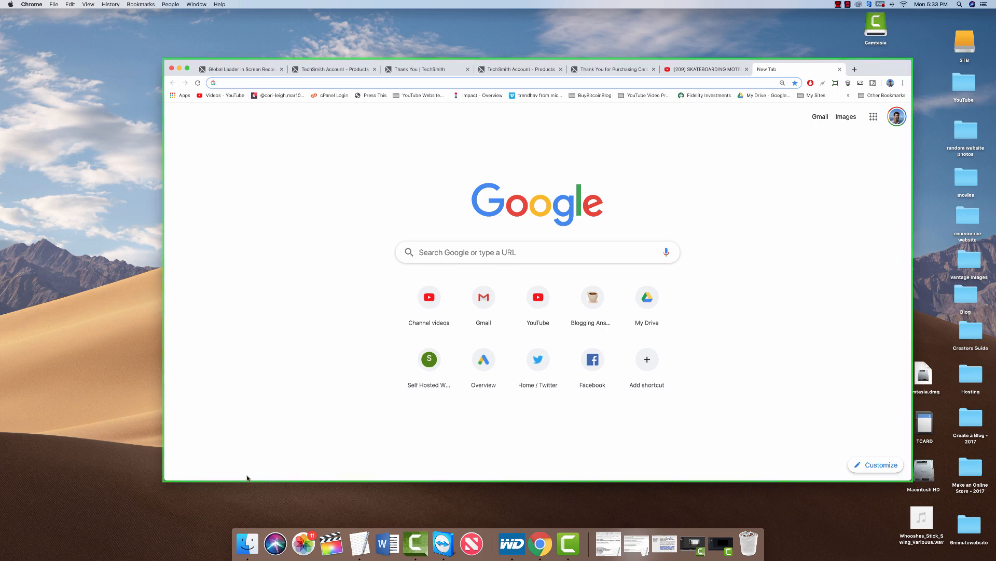
Show and restore the desktop, move, minimize and restore Chrome, then return to the YouTube tab.
key("F11")
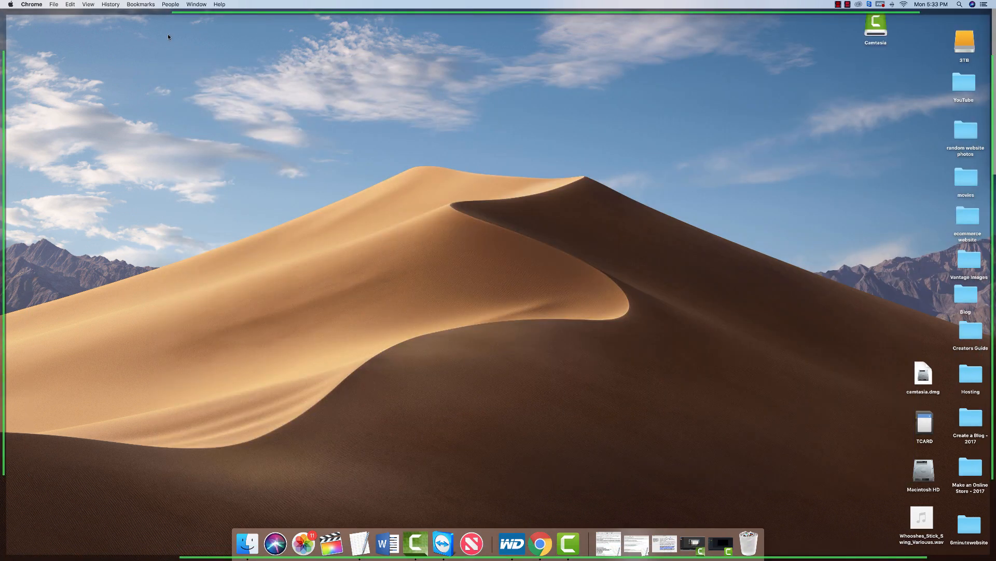
key("F11")
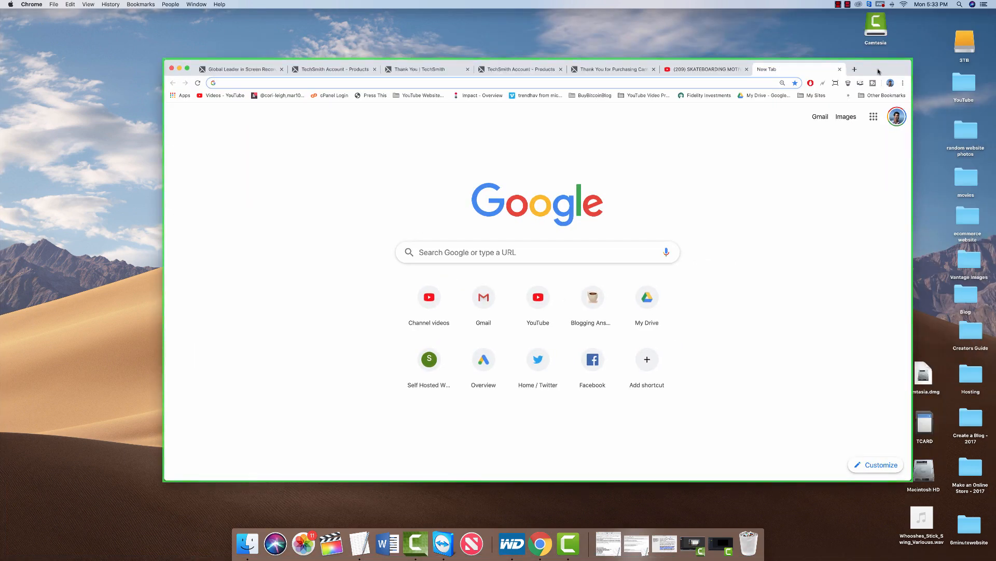
left_click_drag(879, 71, 963, 105)
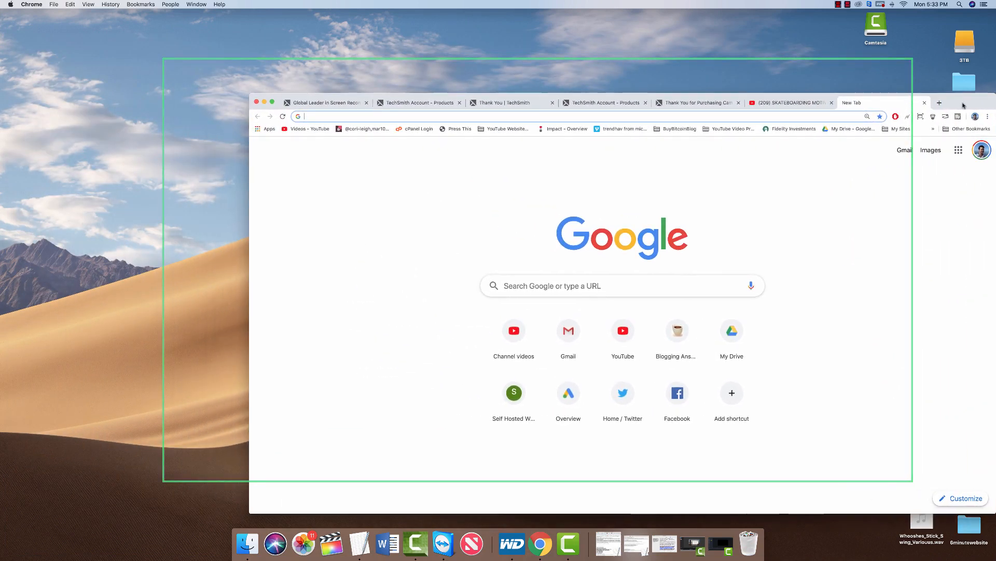
left_click(264, 103)
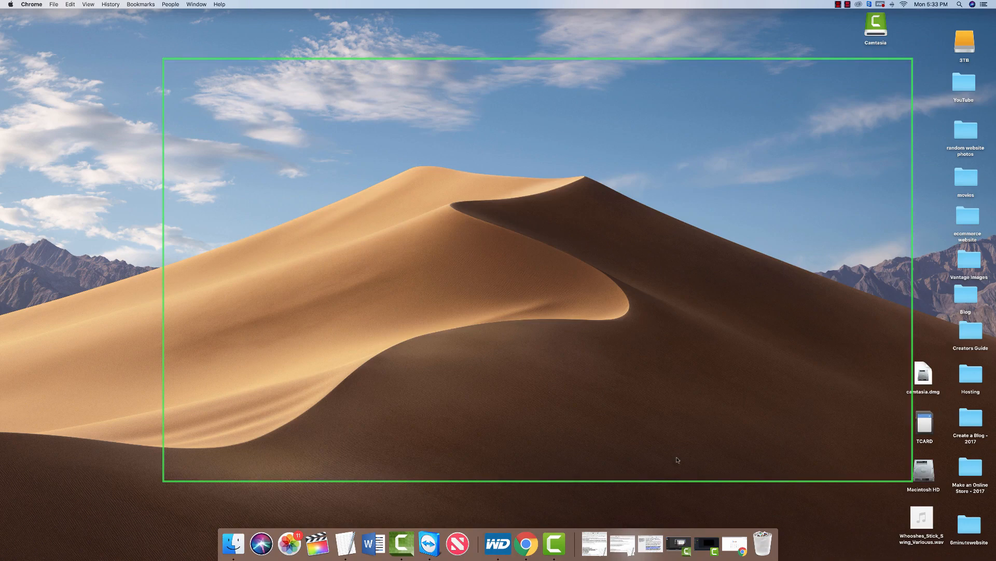
left_click(735, 544)
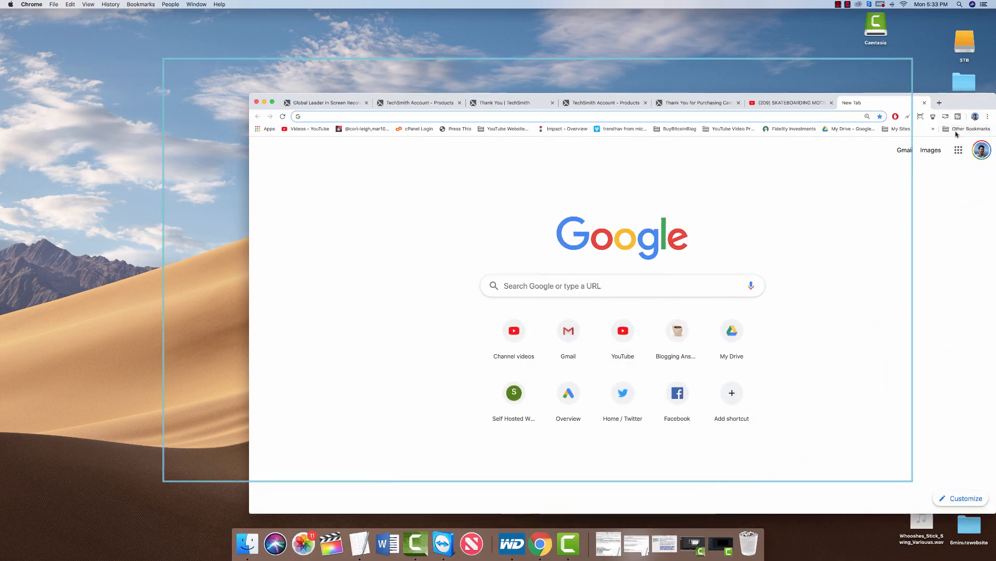
left_click_drag(966, 106, 881, 74)
left_click(718, 70)
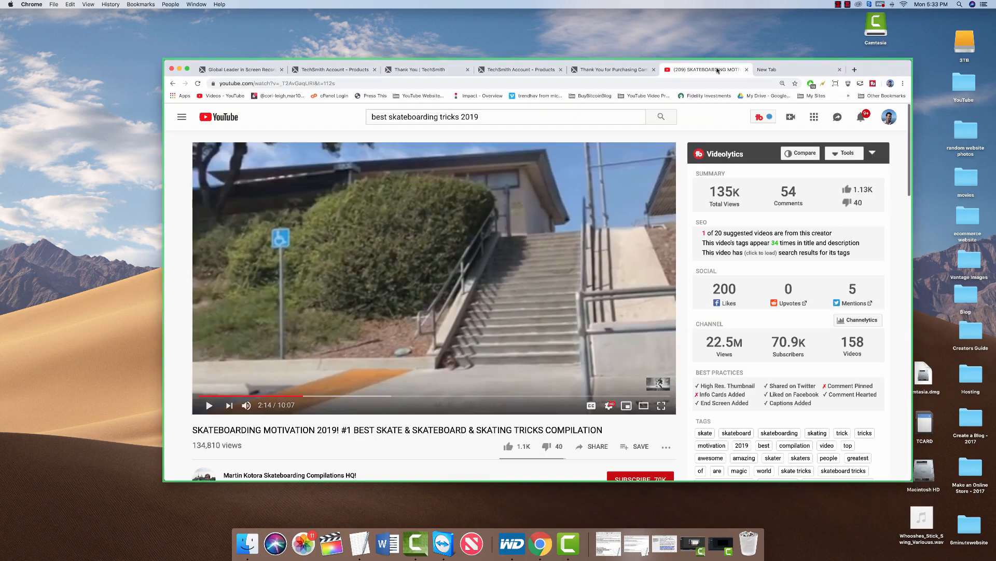
Play the skateboarding video for about 30 seconds, then stop the recording from the menu-bar icon.
left_click(299, 289)
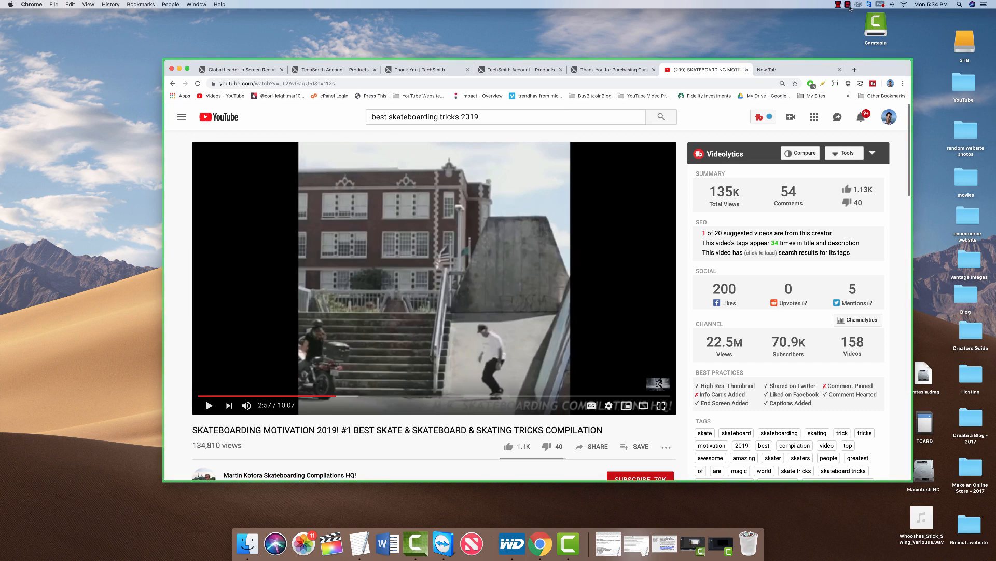
left_click(848, 5)
left_click(854, 14)
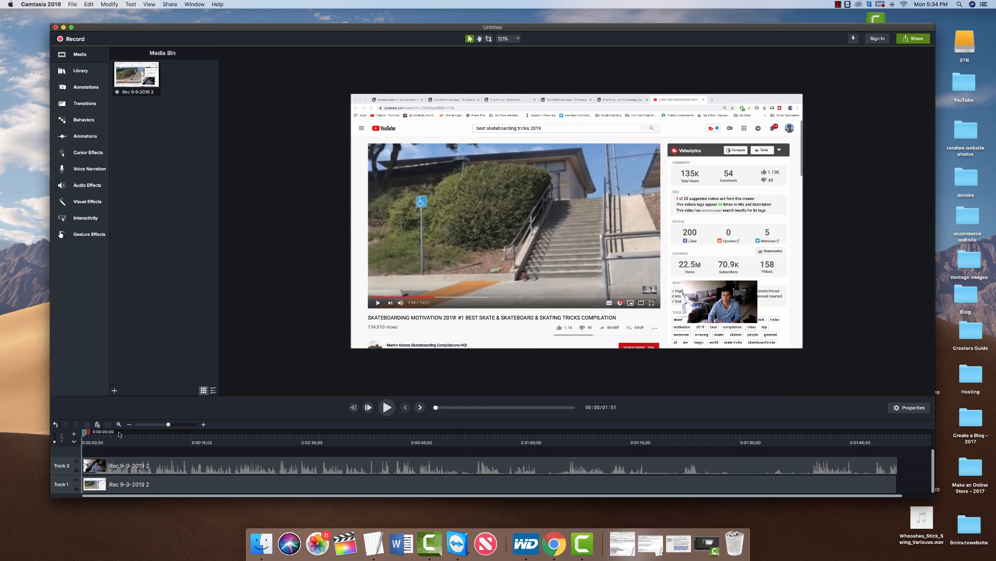
left_click(158, 434)
left_click_drag(158, 434, 96, 440)
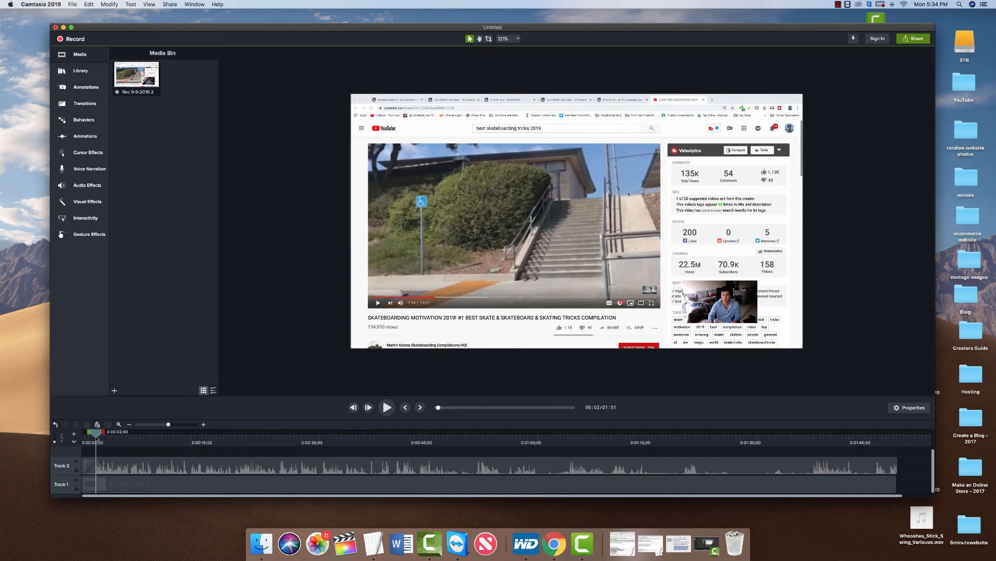
key("space")
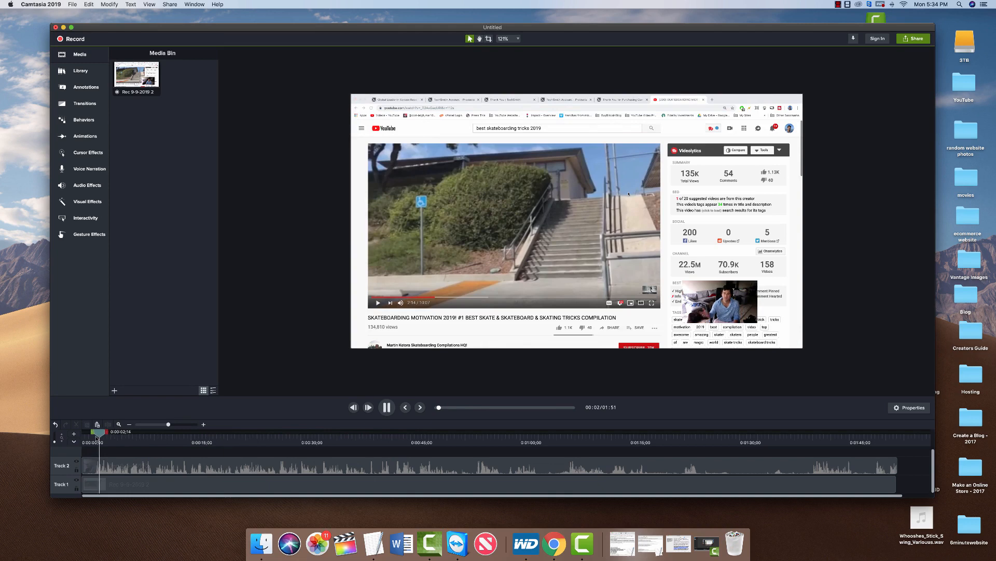
key("space")
left_click_drag(104, 433, 90, 435)
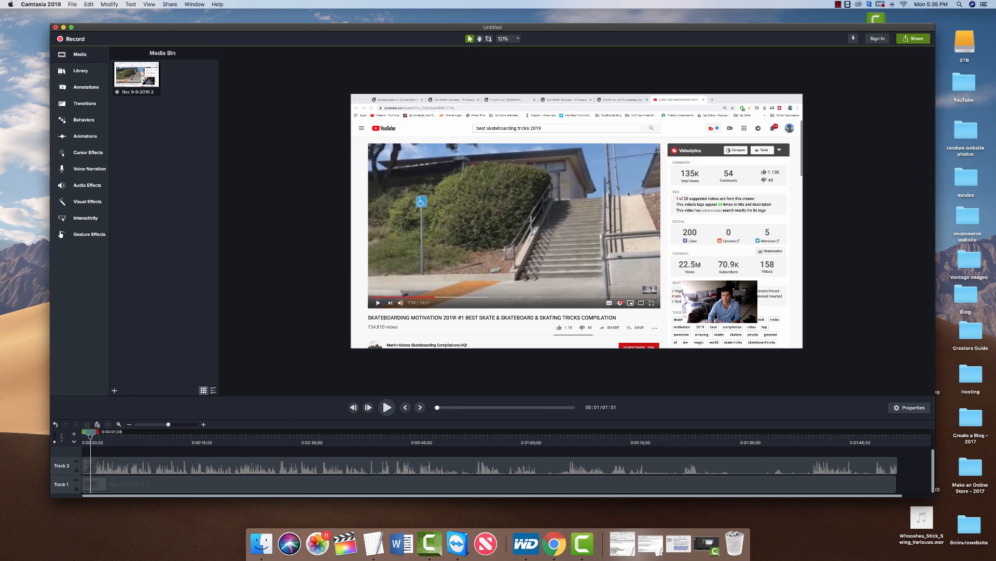
key("space")
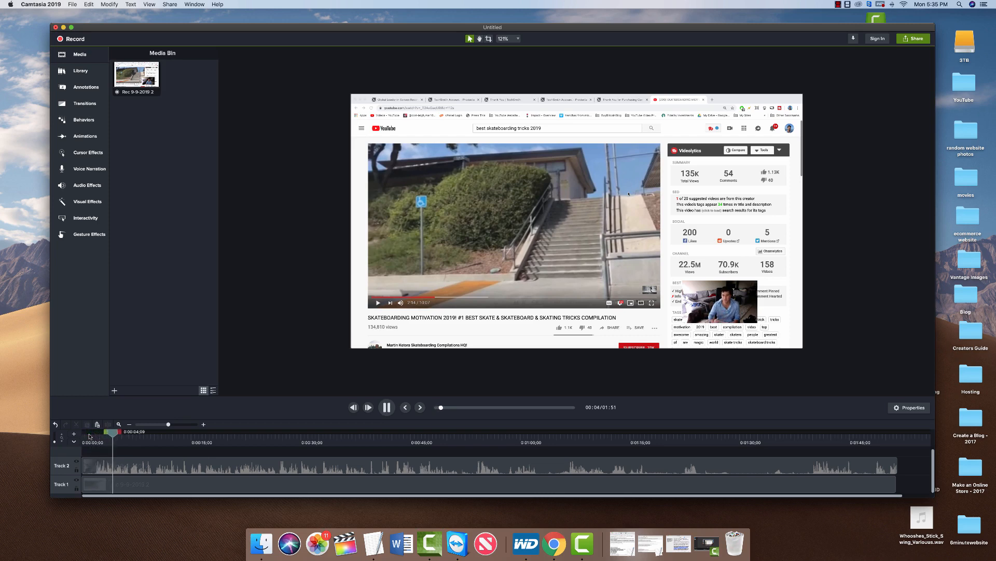
key("space")
left_click(485, 435)
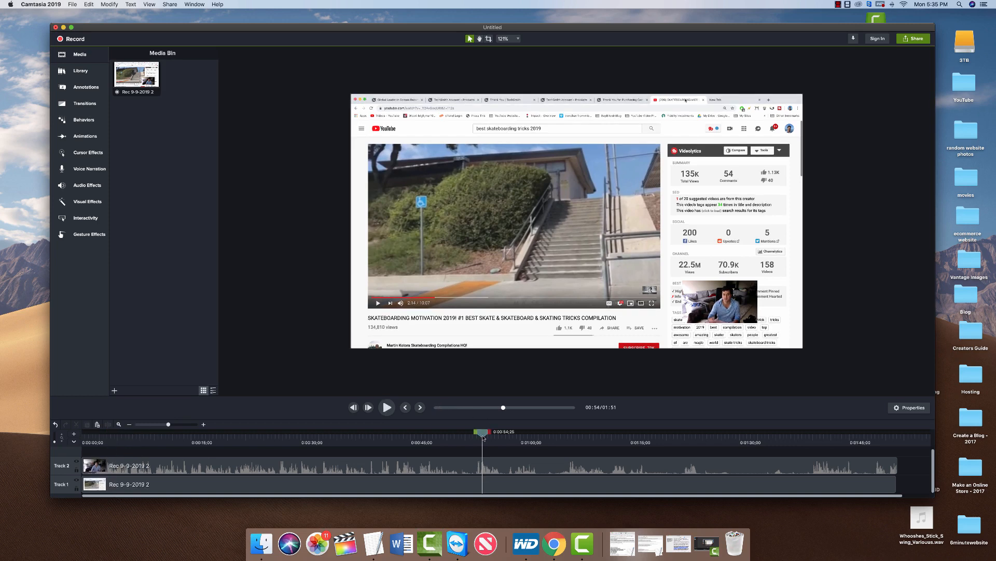
left_click_drag(486, 436, 407, 437)
key("space")
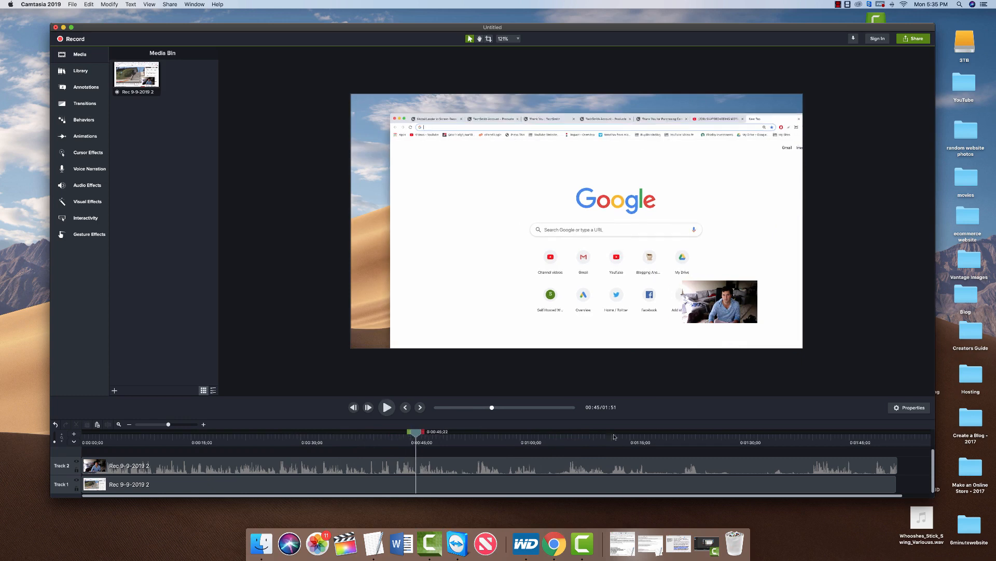
left_click(690, 432)
key("space")
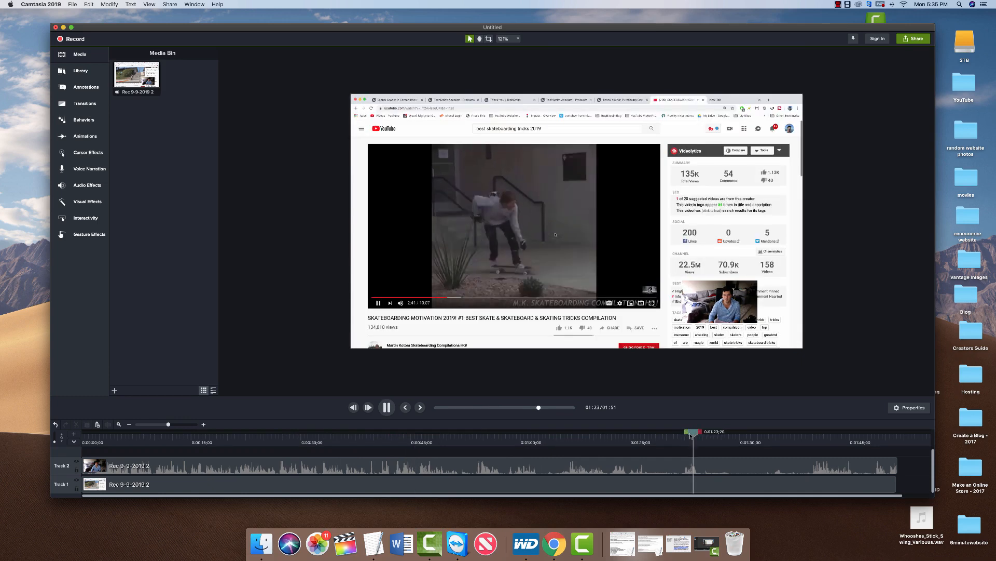
left_click(747, 433)
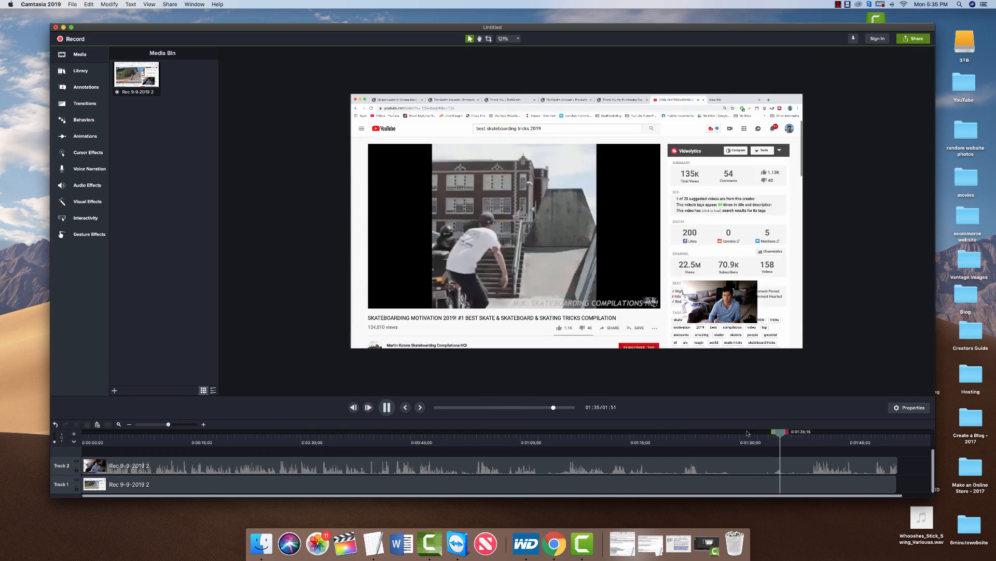
key("space")
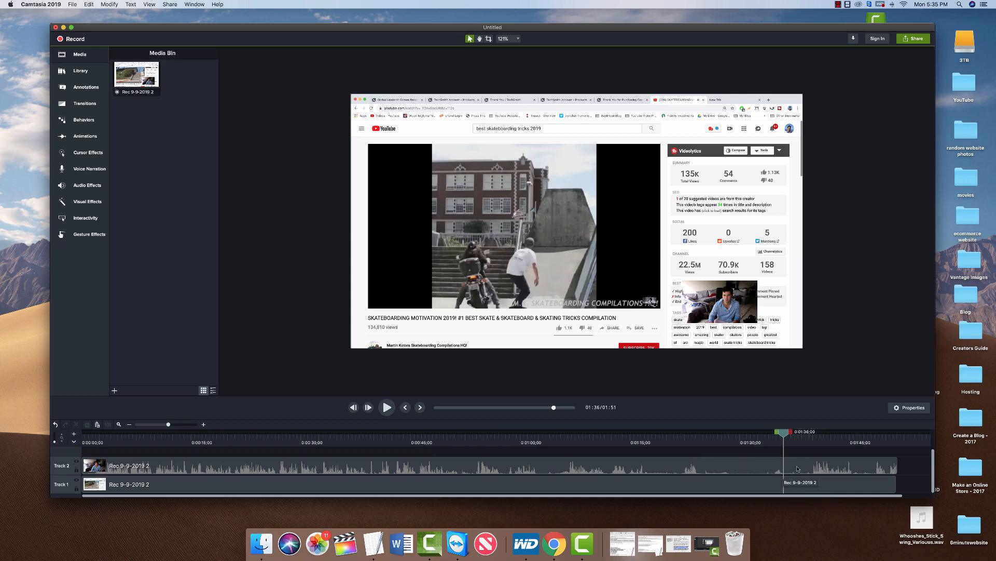
left_click(645, 466)
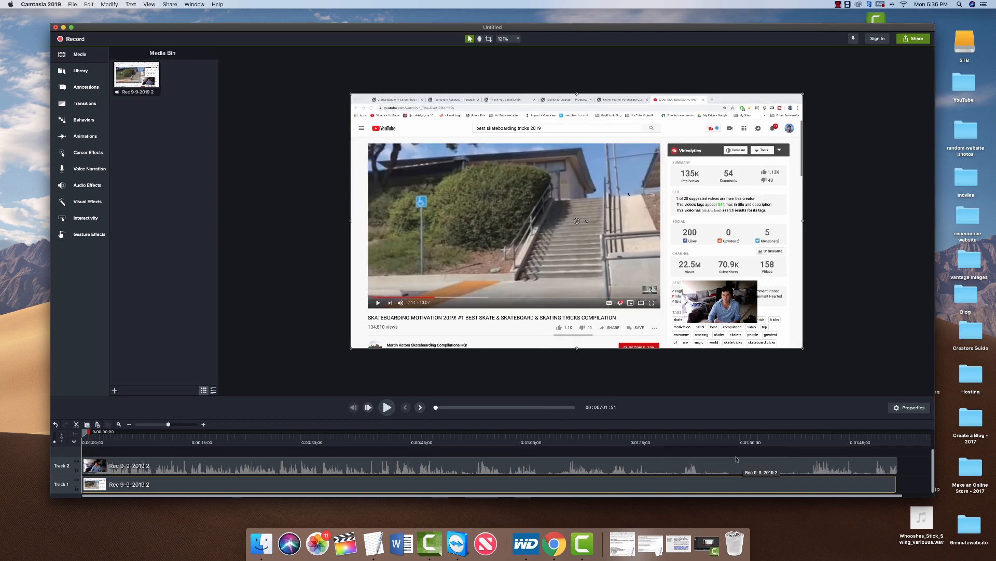
Mark the section from about 1:17 to 1:35 and delete it, leaving a gap.
left_click(777, 466)
left_click_drag(771, 432, 657, 482)
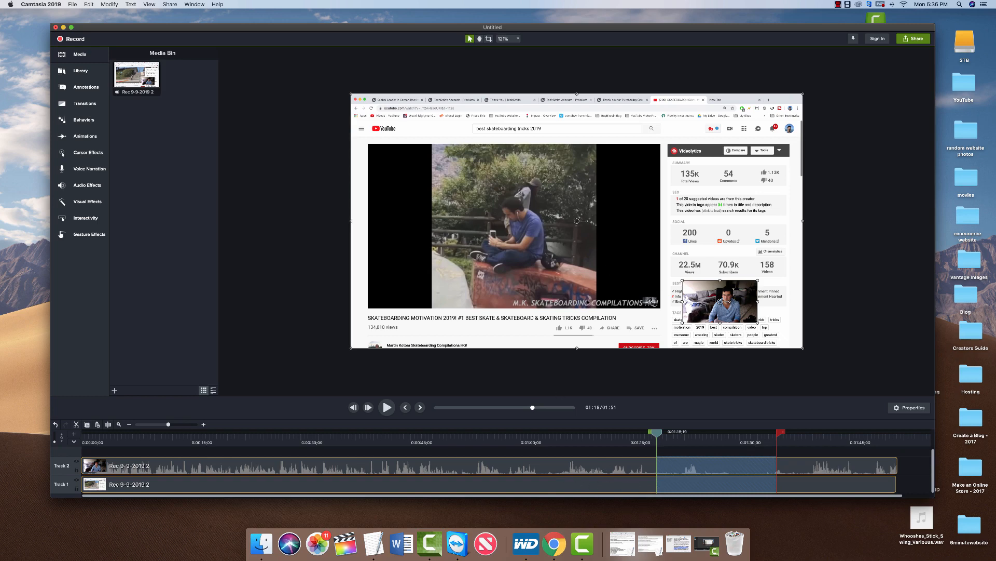
left_click(715, 474)
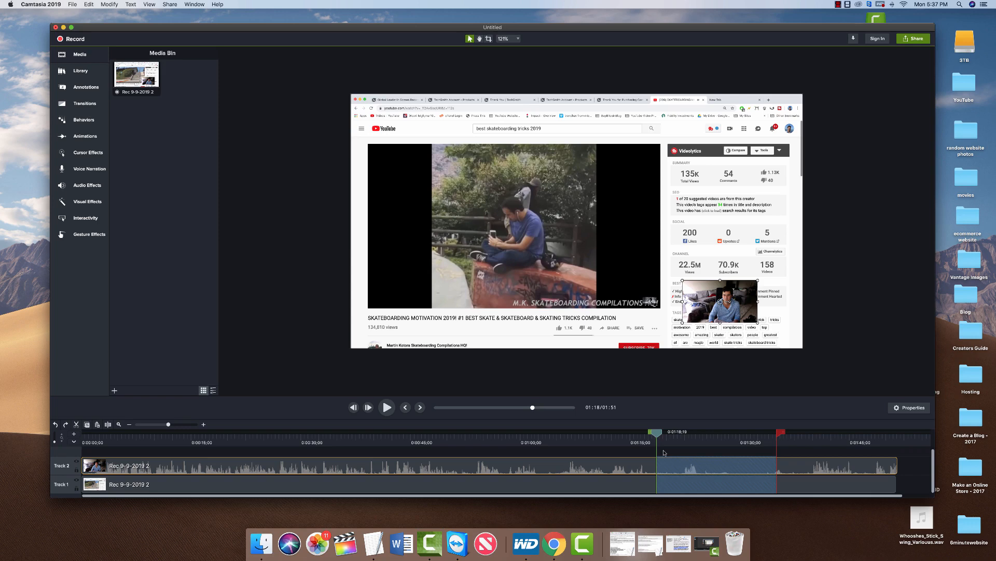
key("super+x")
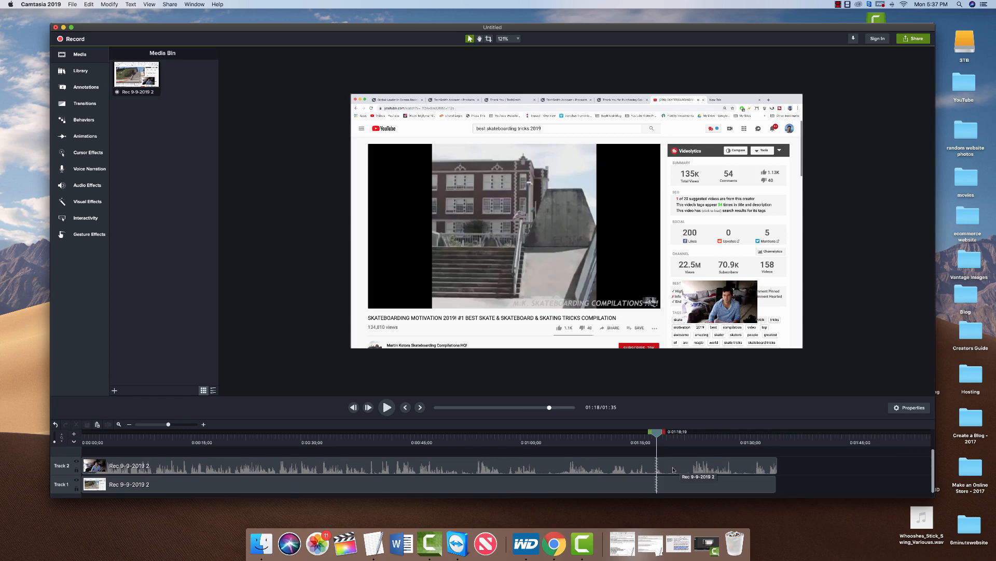
key("super+z")
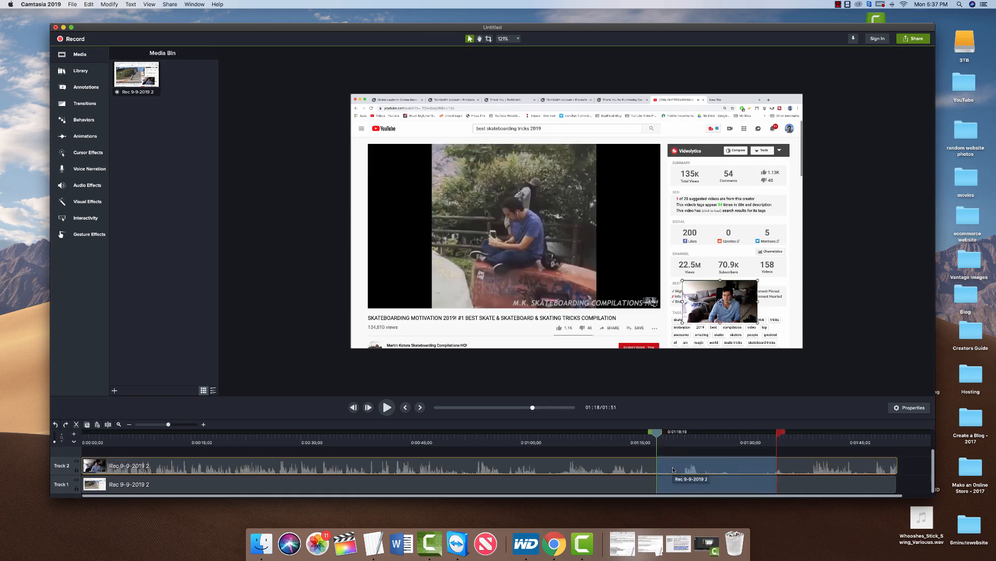
key("Delete")
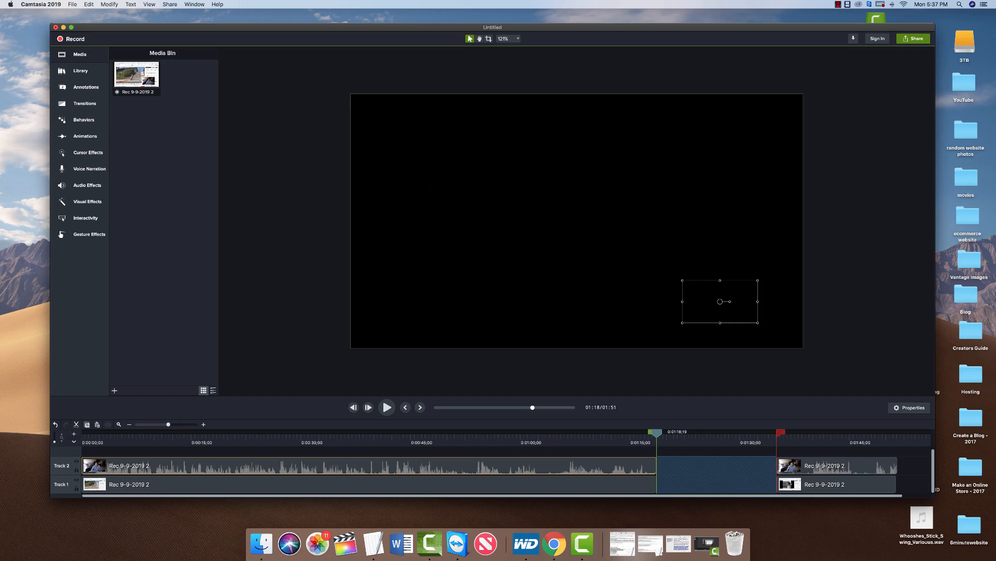
key("super+z")
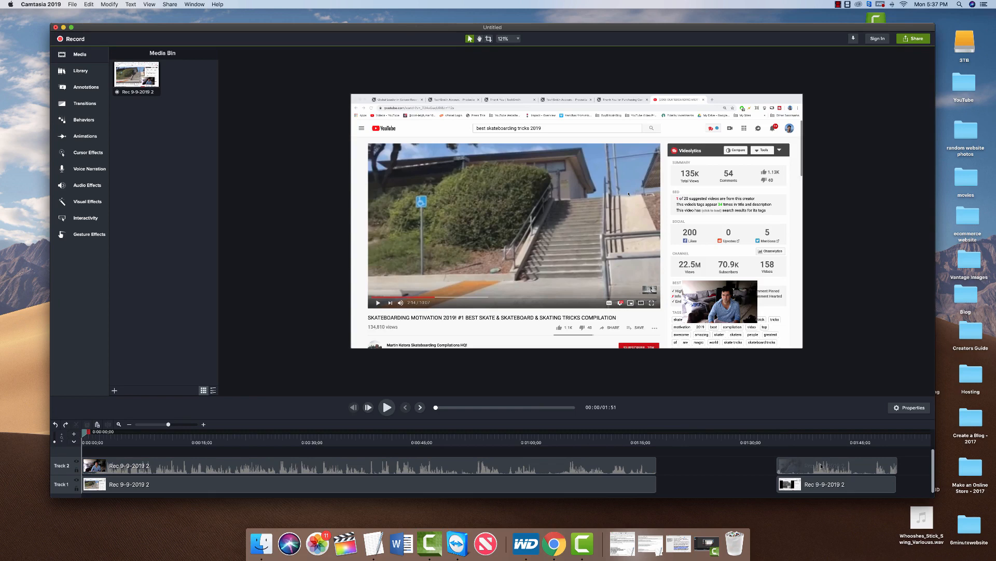
Slide the webcam and screen clips after the gap left to close it.
left_click(821, 466)
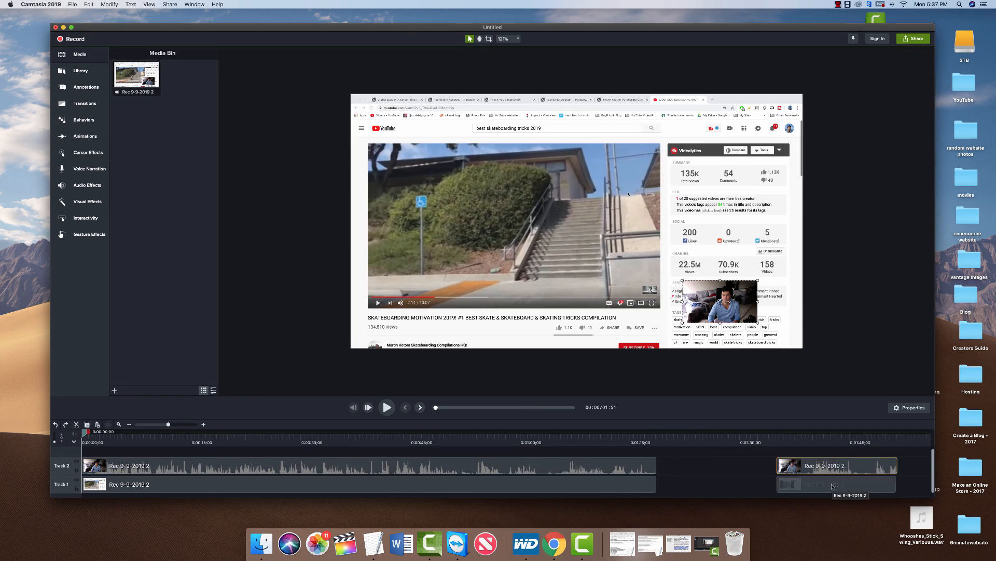
left_click(832, 486, "shift")
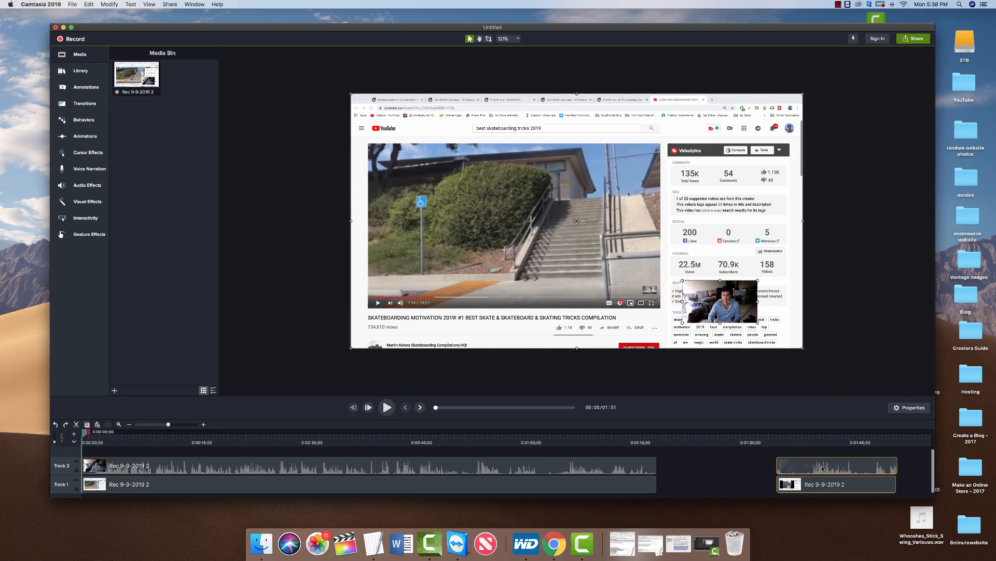
left_click_drag(821, 469, 703, 470)
left_click(493, 465)
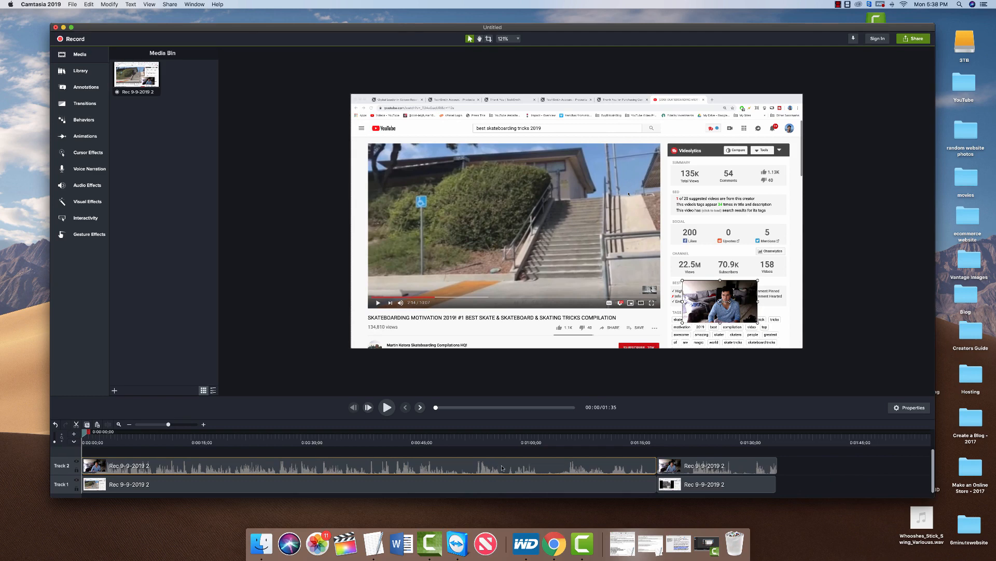
left_click(498, 434)
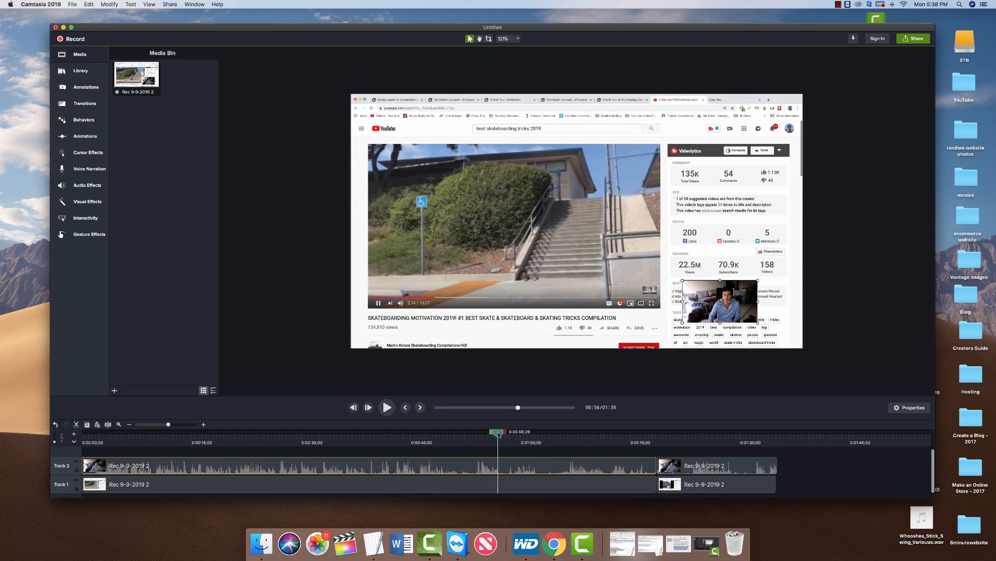
left_click_drag(498, 434, 504, 433)
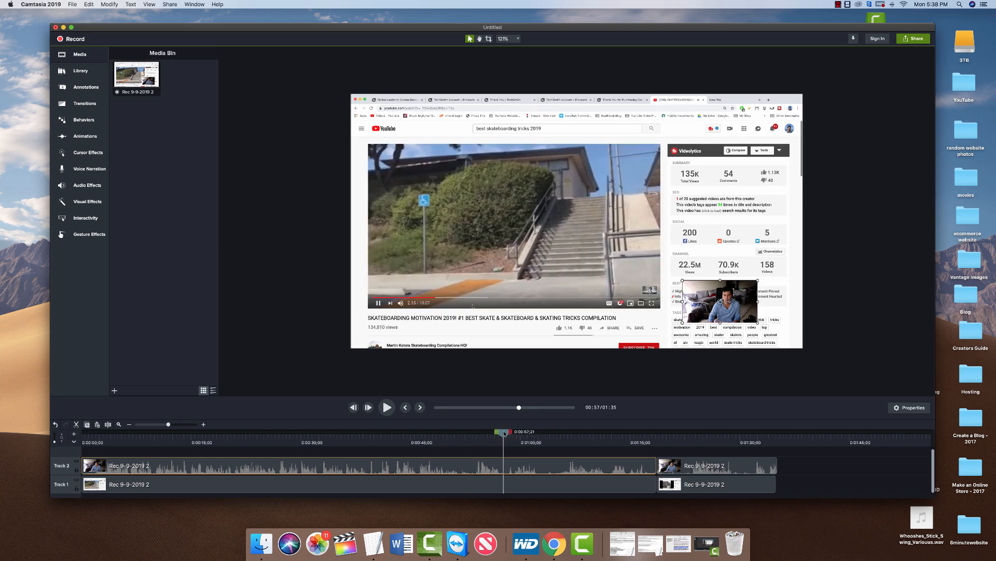
right_click(504, 433)
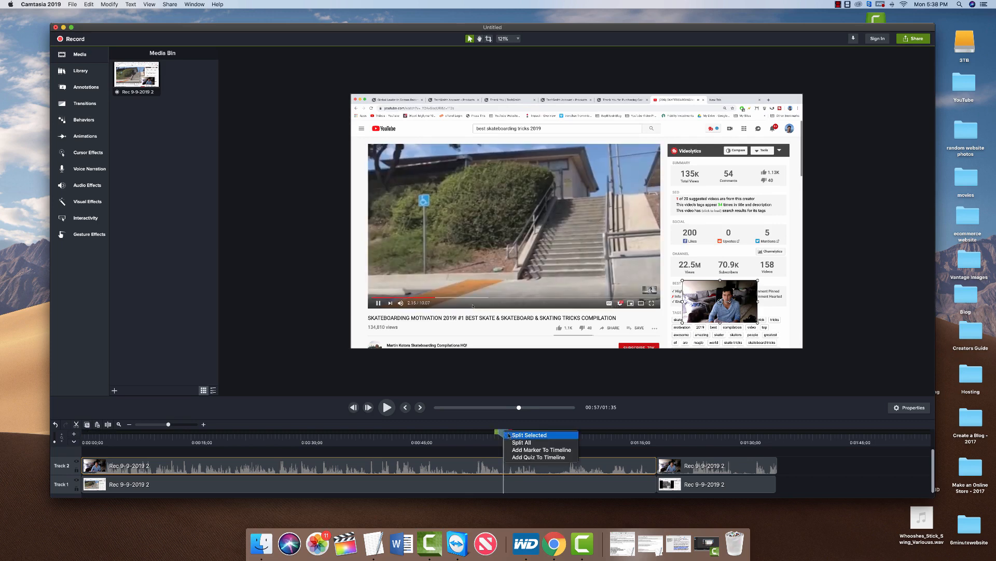
left_click(512, 435)
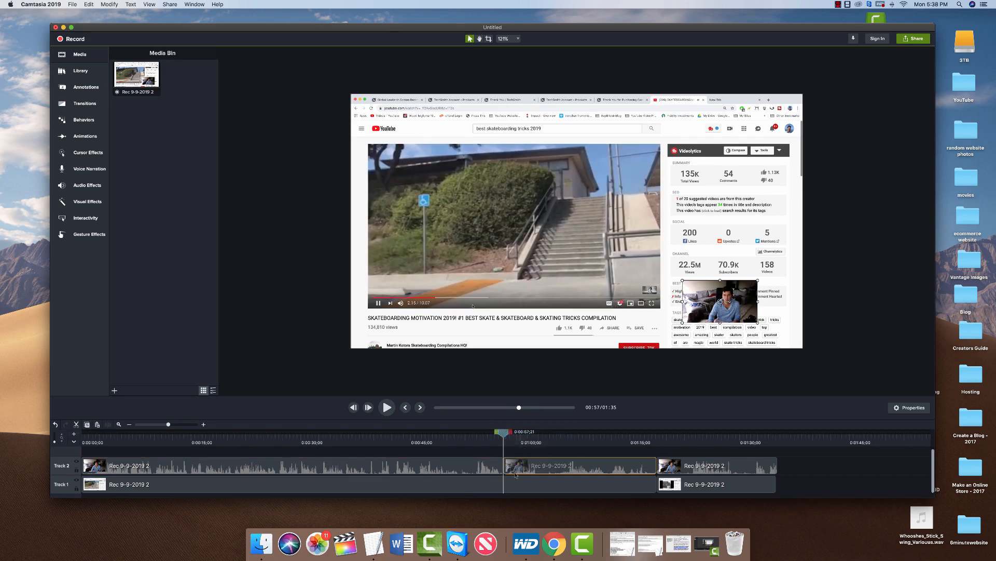
mouse_move(524, 470)
left_mouse_down()
mouse_move(556, 468)
mouse_move(525, 470)
left_mouse_up()
key("super+z")
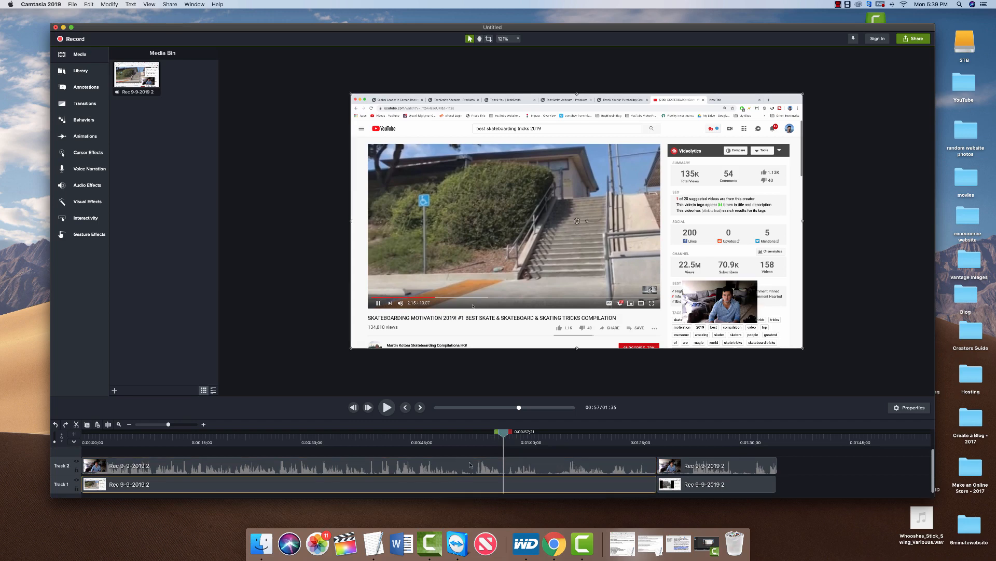
left_click_drag(432, 469, 606, 463)
scroll(580, 485, "down", 2)
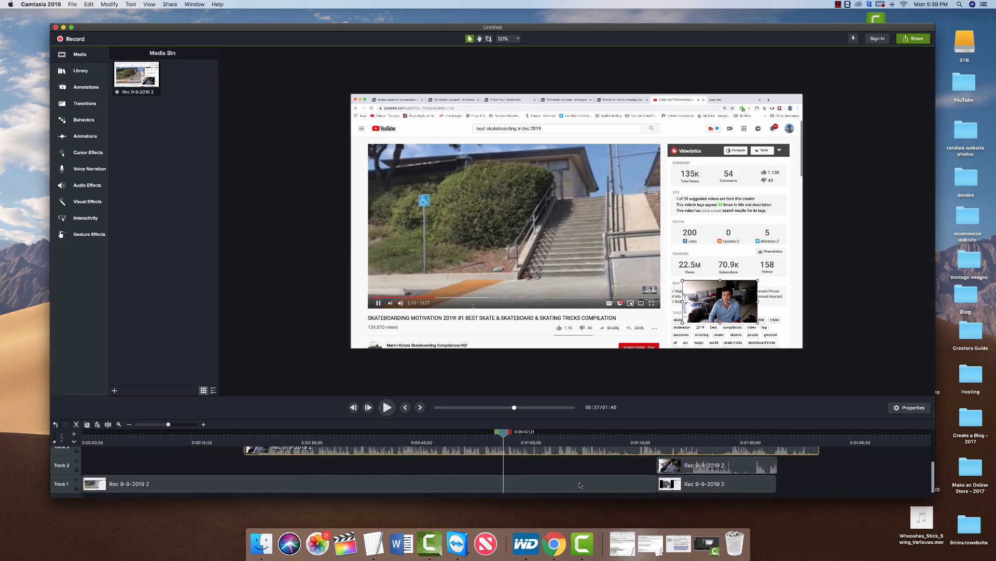
scroll(580, 484, "up", 2)
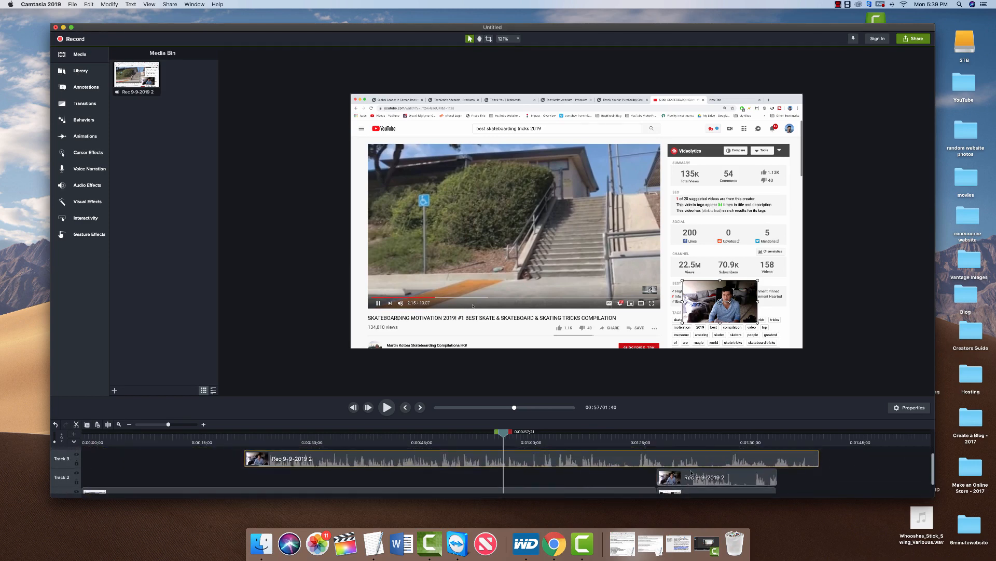
key("super+z")
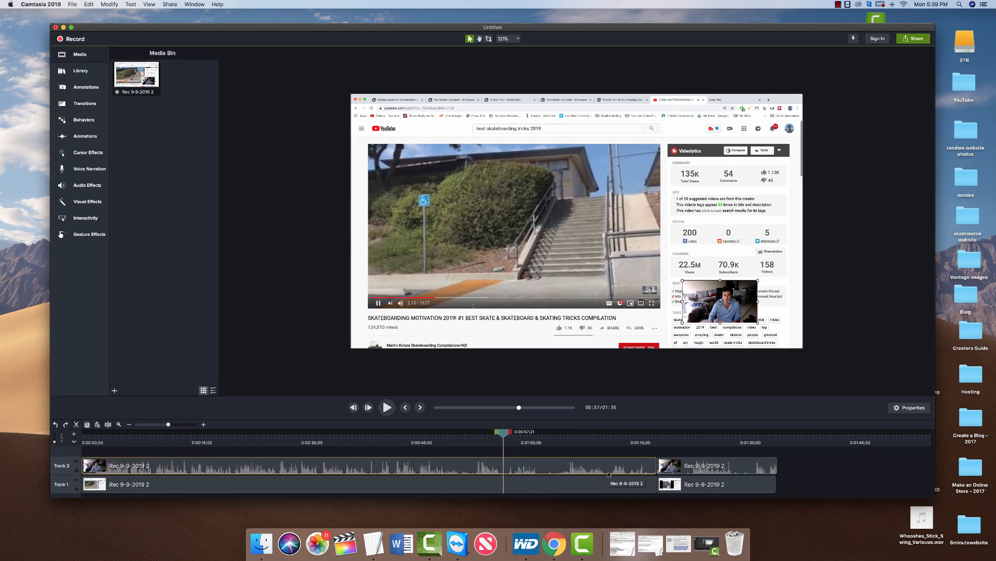
left_click(465, 491)
Shift the screen recording on the canvas, then return it near its original spot.
left_click(442, 471)
left_click(506, 164)
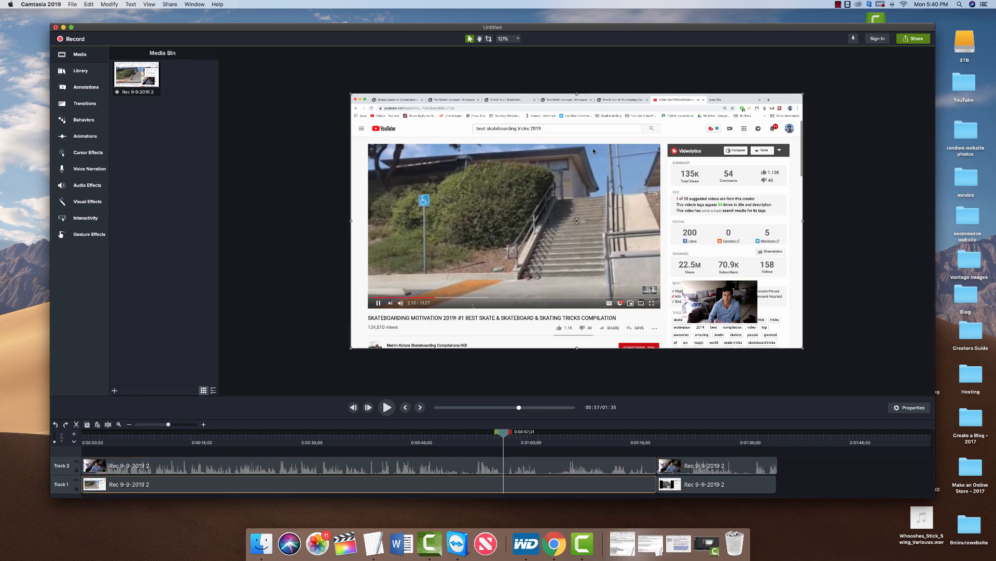
left_click_drag(556, 171, 491, 211)
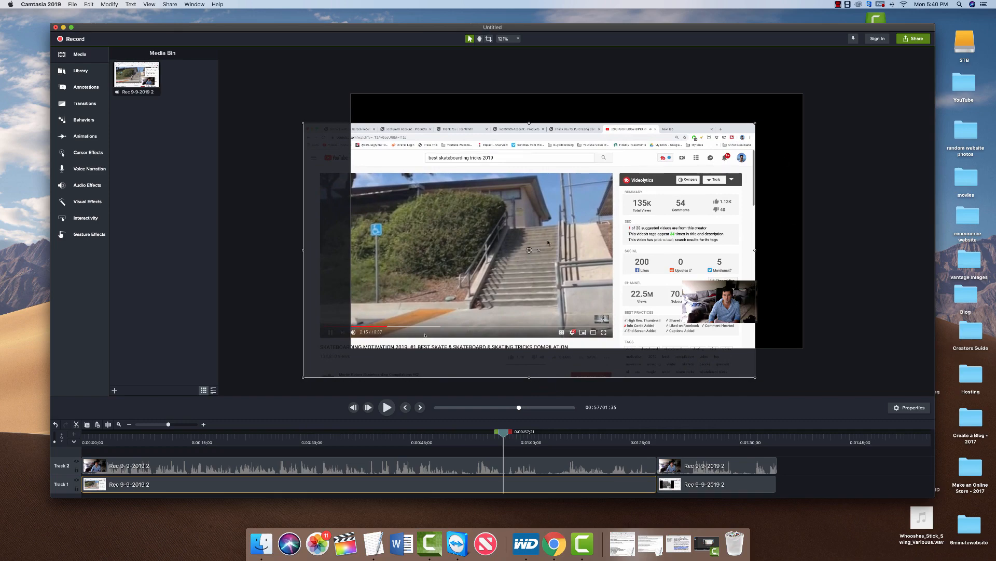
left_click_drag(548, 241, 596, 213)
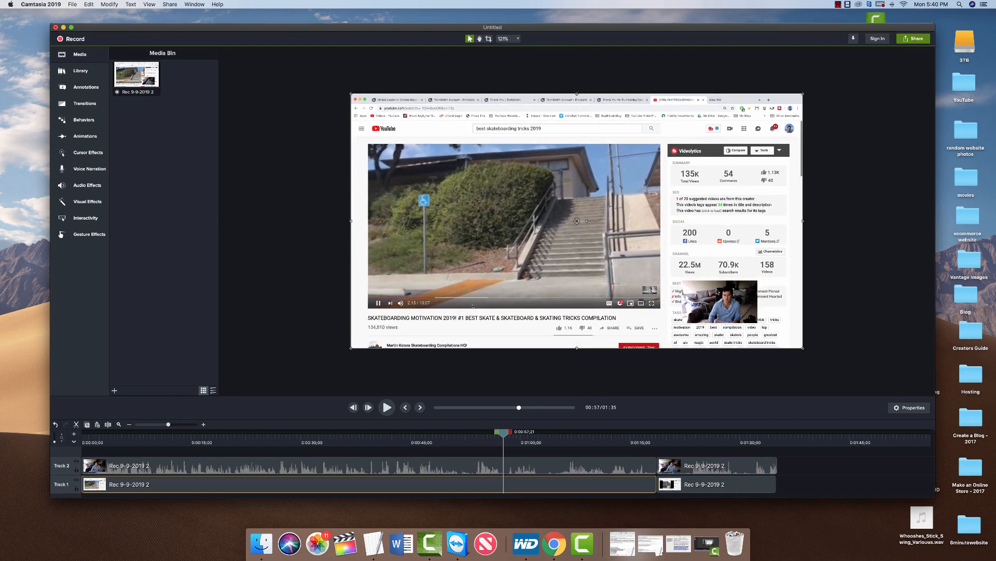
Move the webcam overlay to the lower-right corner and play back to check it.
left_click(720, 300)
left_click_drag(720, 302, 765, 291)
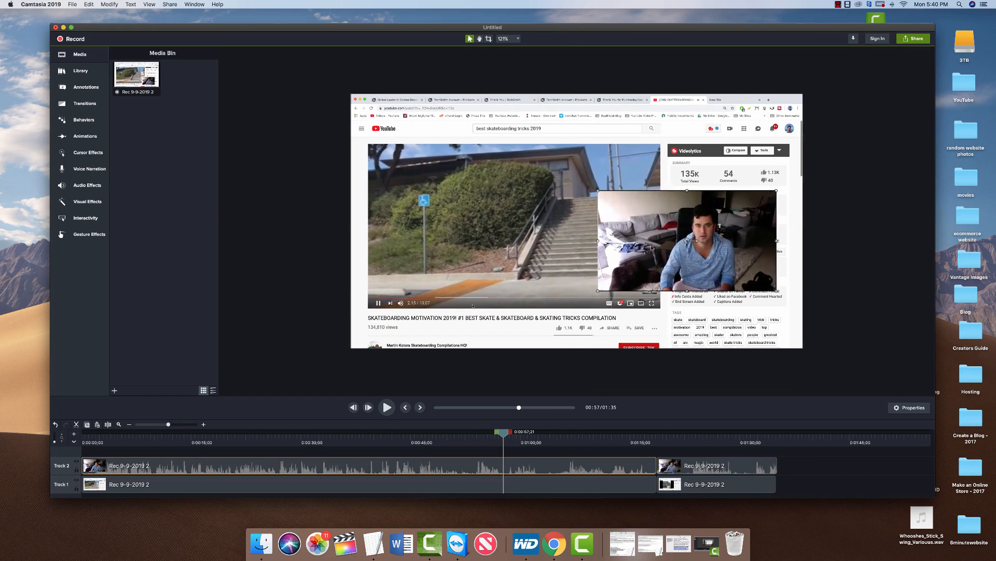
left_click_drag(616, 229, 642, 283)
key("space")
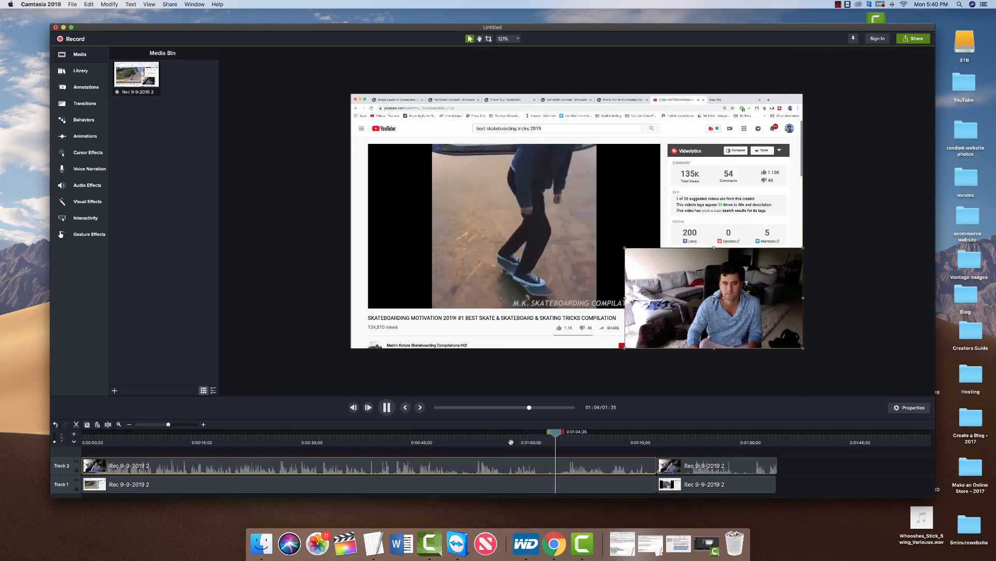
key("space")
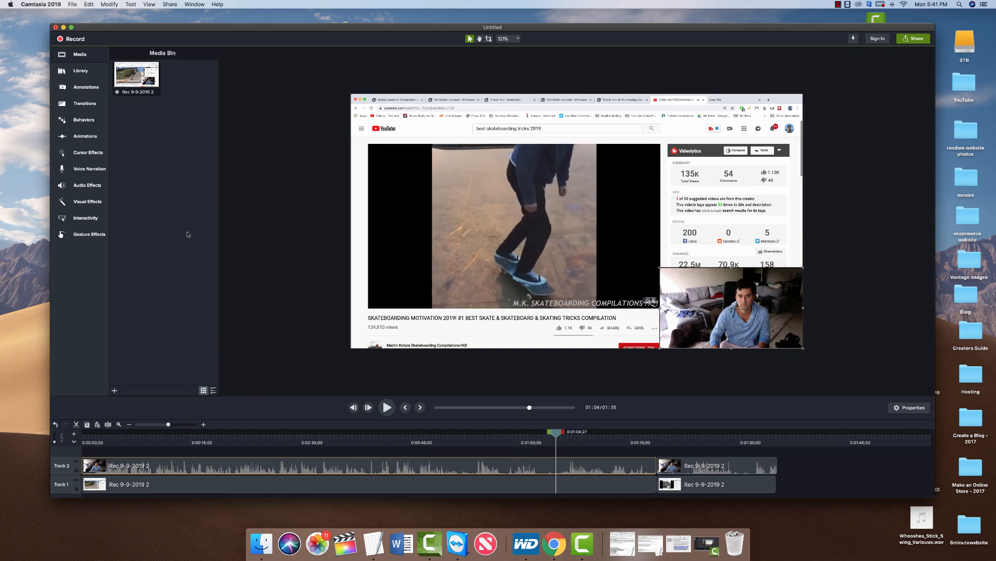
Move the playhead to the end of the project and open the Recorder.
left_click(253, 277)
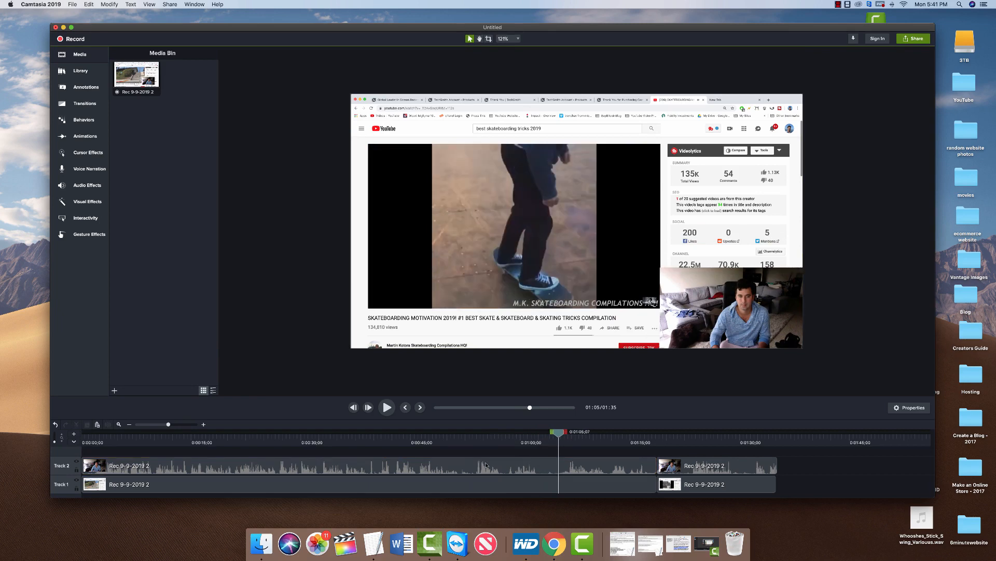
left_click(420, 408)
left_click(420, 408)
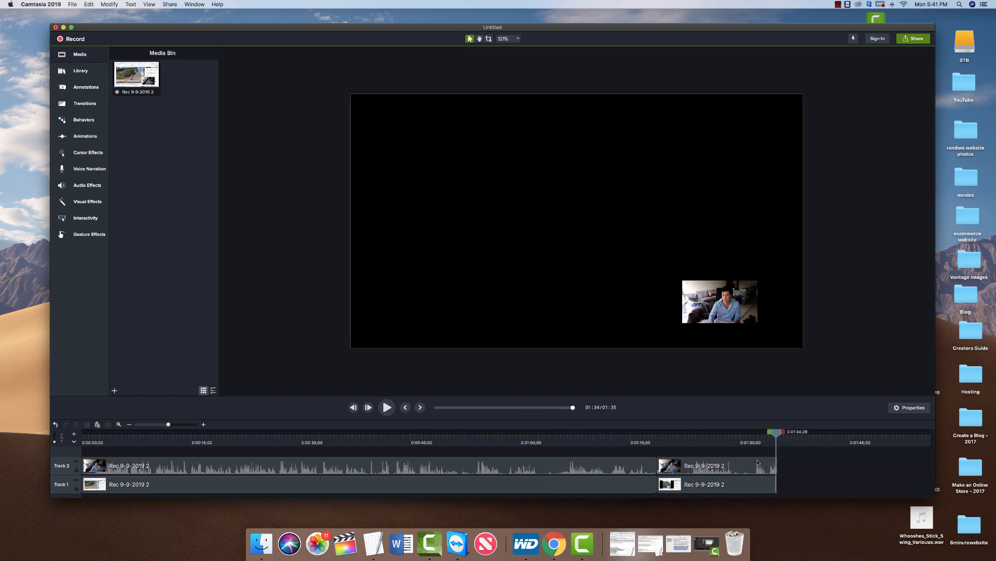
left_click(67, 40)
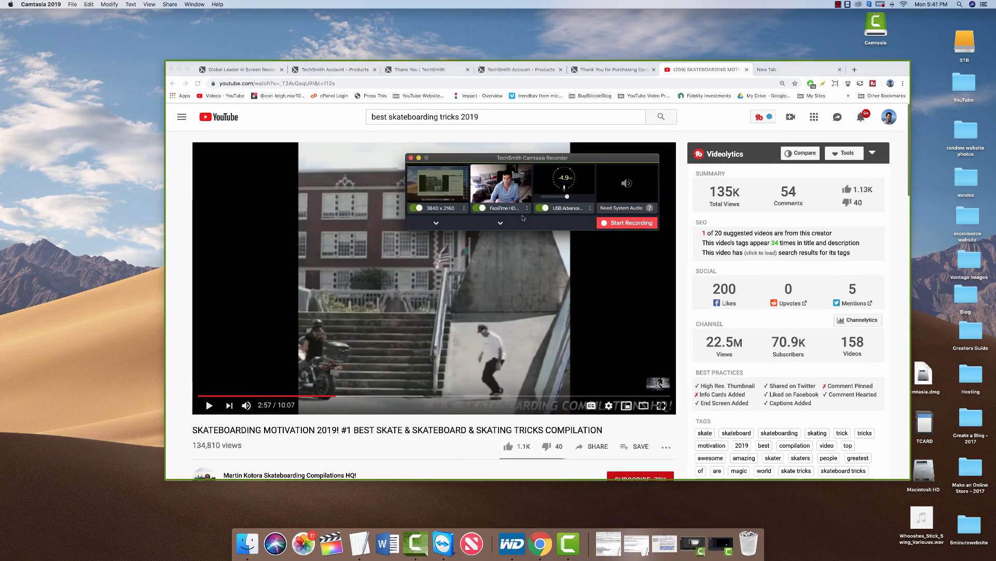
Record a few seconds of the YouTube skateboarding page, then stop and return to the editor.
left_click(620, 223)
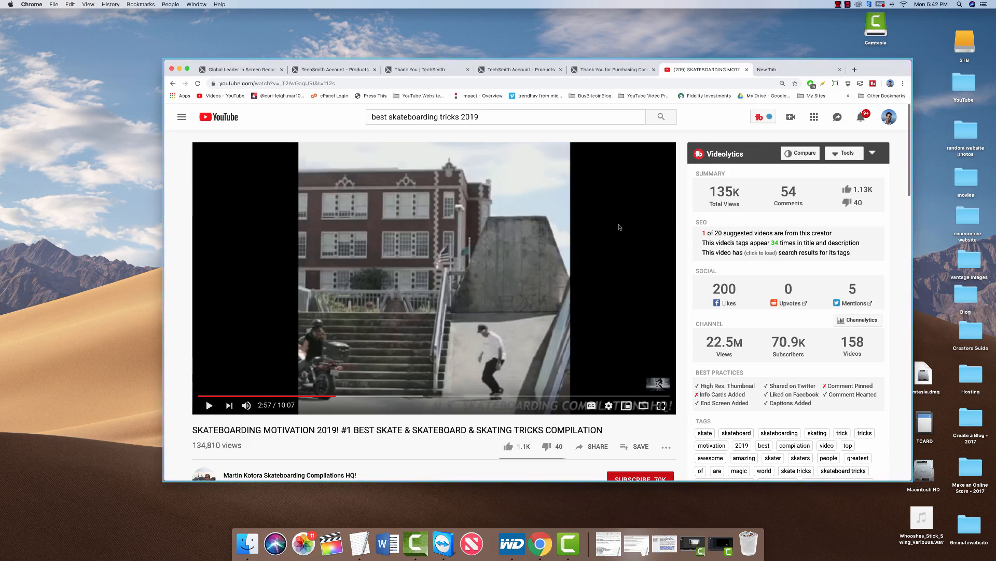
left_click(849, 5)
left_click(862, 15)
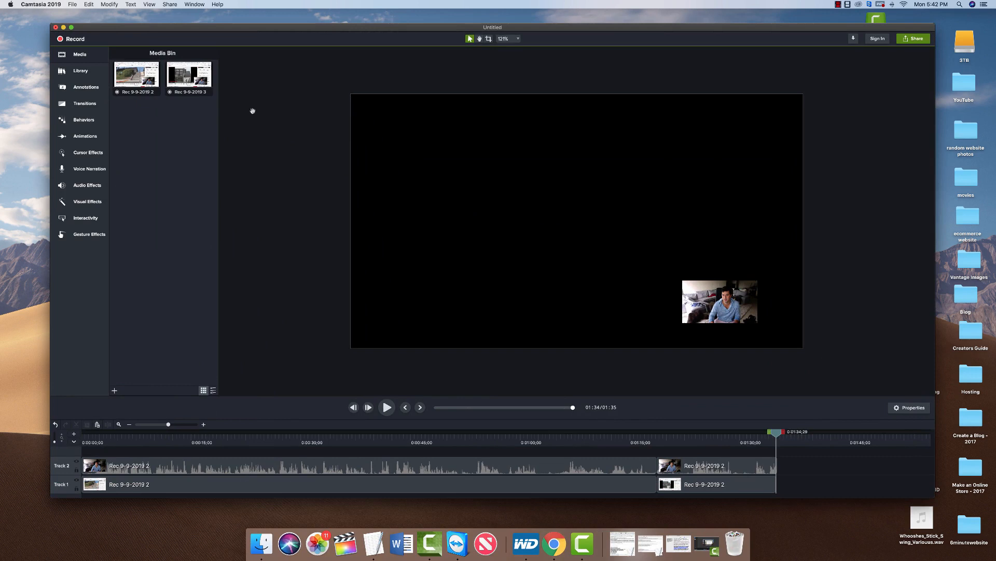
Add Rec 9-9-2019 3 at the playhead, drop it onto Tracks 2 and 1 after the existing clips.
left_click(196, 72)
right_click(196, 73)
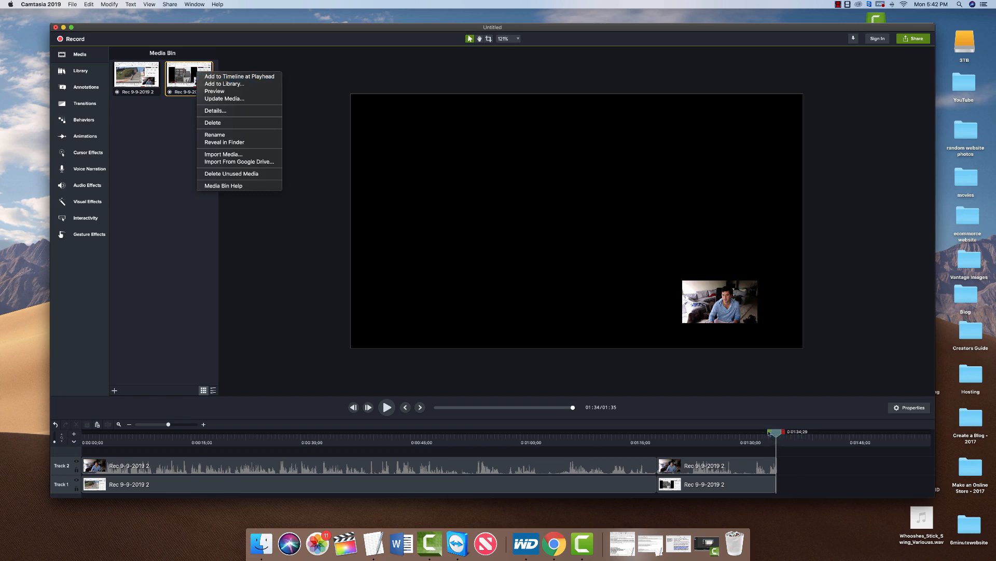
left_click(229, 74)
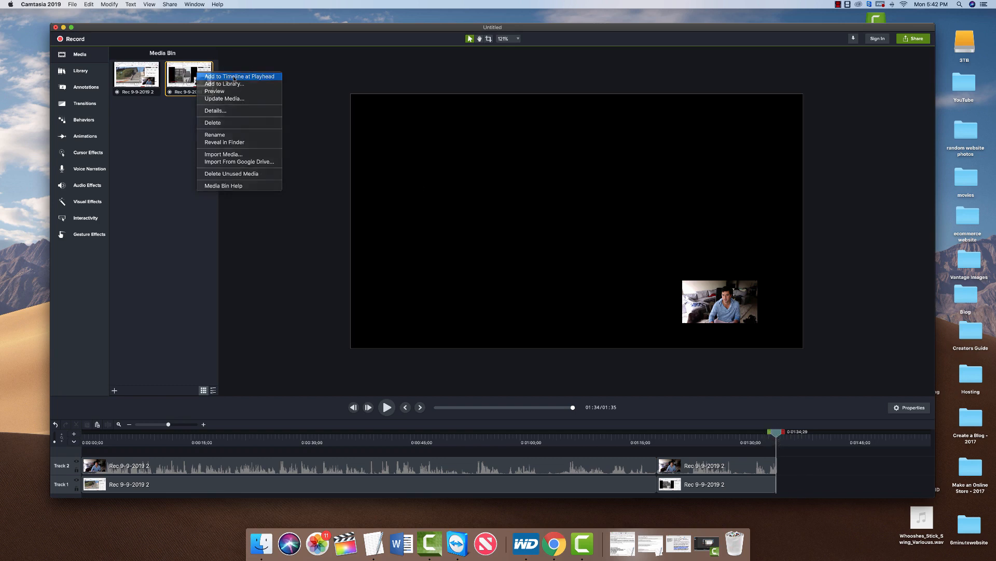
scroll(807, 468, "up", 3)
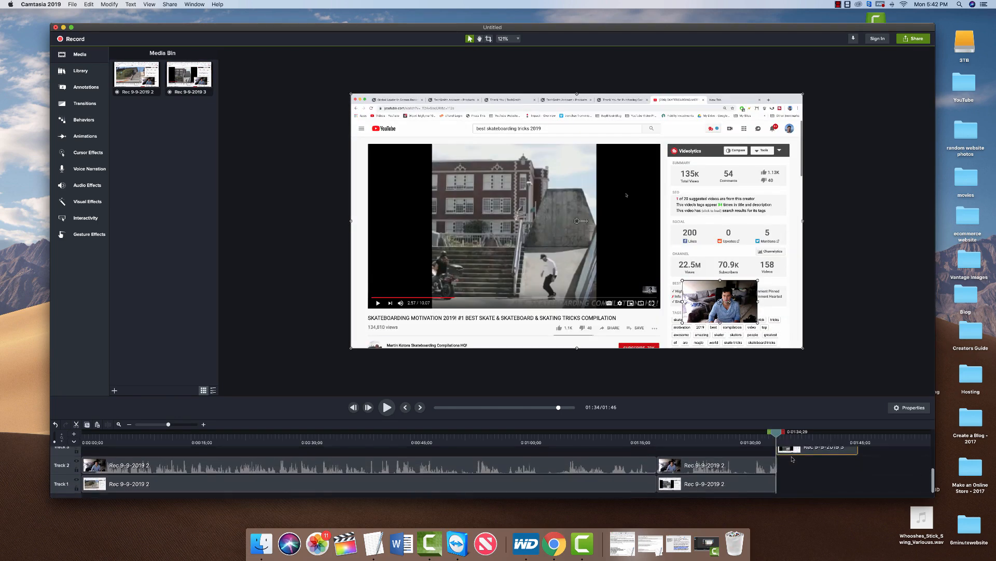
mouse_move(807, 467)
left_mouse_down()
mouse_move(820, 504)
mouse_move(815, 484)
left_mouse_up()
left_click(758, 452)
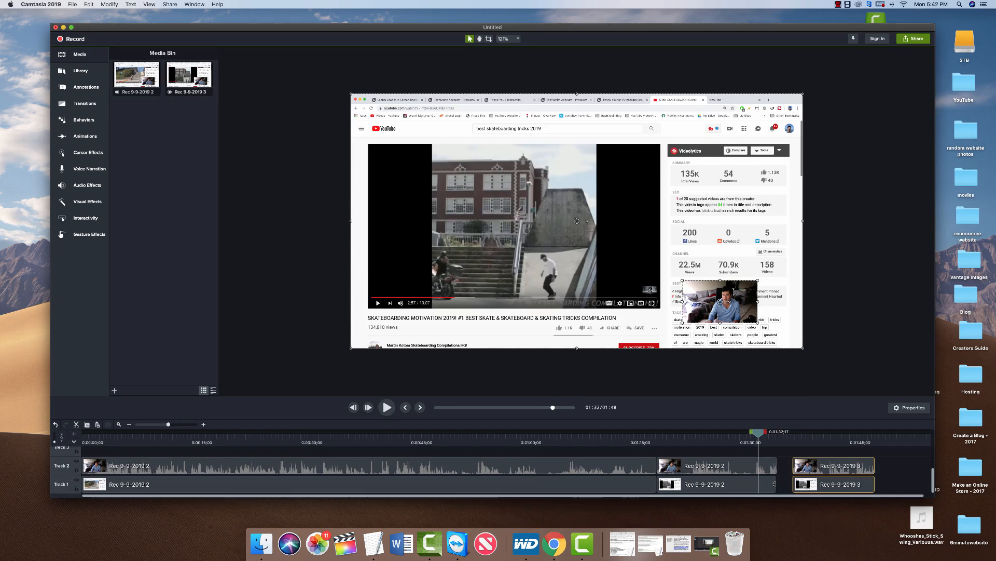
left_click_drag(773, 484, 777, 487)
Trim the Track 2 webcam clip and slide the Rec 9-9-2019 3 clips left to close the gap.
key("a")
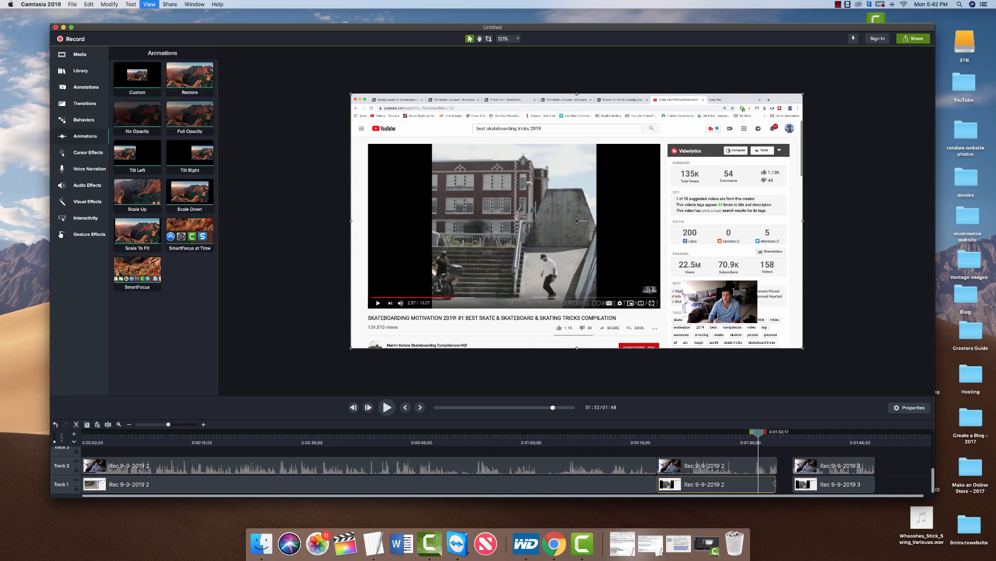
left_click(773, 465)
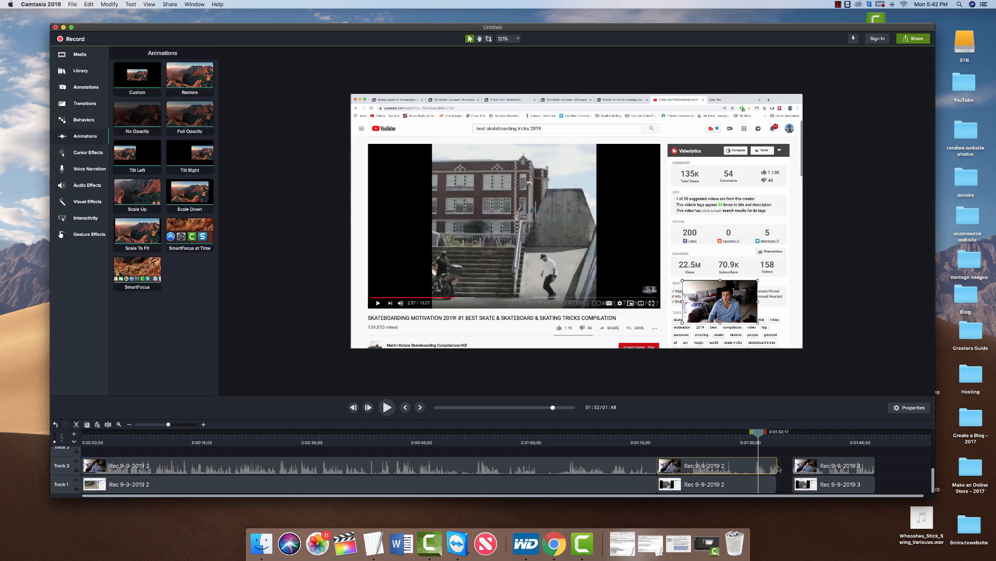
left_click_drag(776, 465, 797, 467)
left_click(813, 465)
left_click_drag(809, 481, 794, 477)
Drag a Custom animation onto the Track 1 screen recording near 1:00 and select it.
key("super+1")
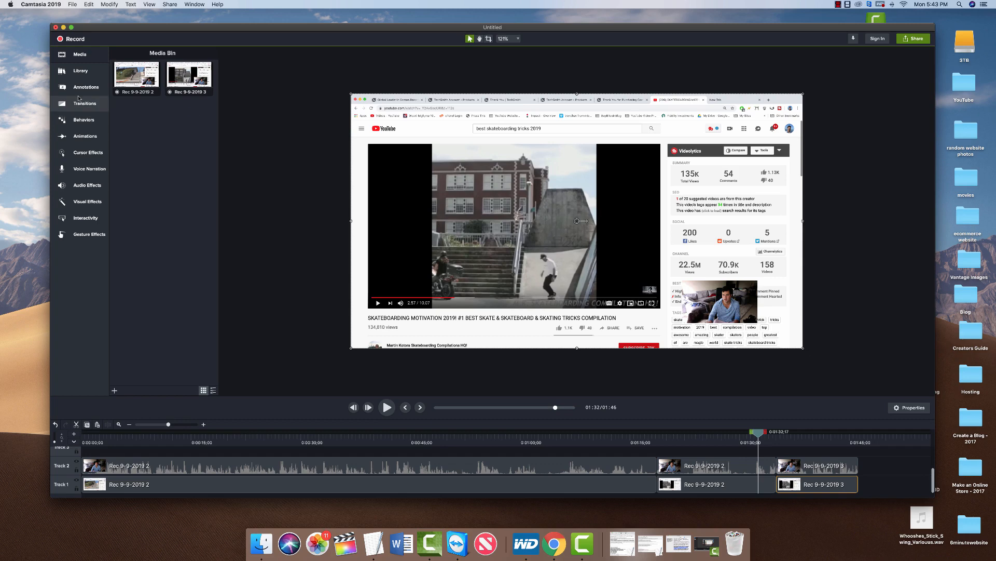
left_click(76, 137)
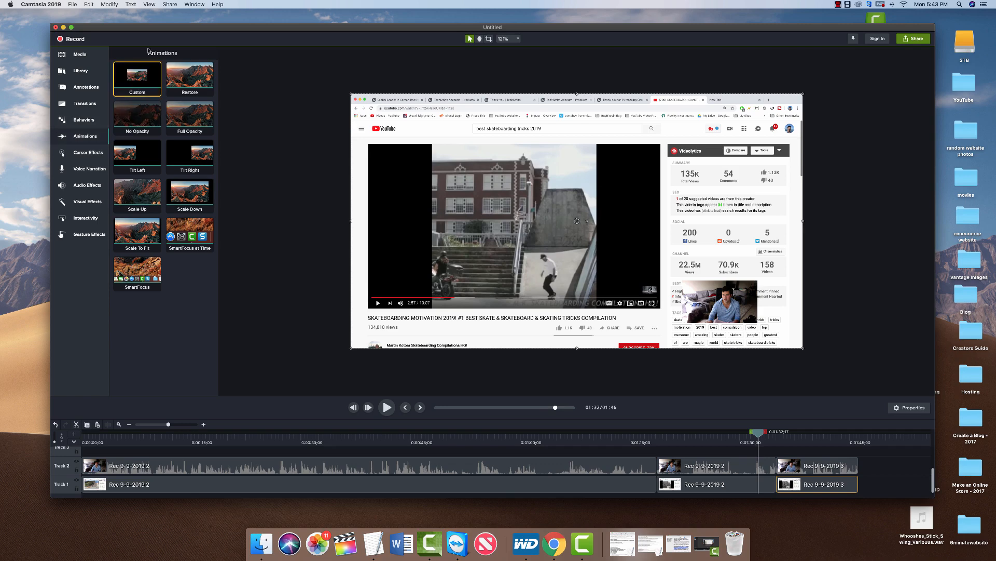
mouse_move(137, 77)
left_mouse_down()
mouse_move(245, 119)
mouse_move(383, 215)
mouse_move(494, 346)
mouse_move(525, 487)
mouse_move(551, 491)
mouse_move(517, 488)
mouse_move(532, 488)
left_mouse_up()
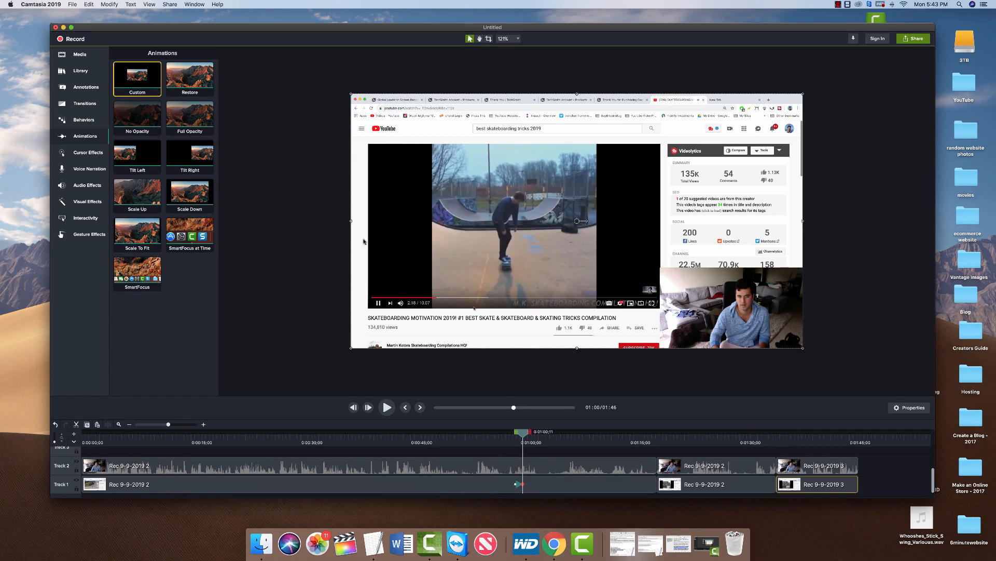
left_click(490, 466)
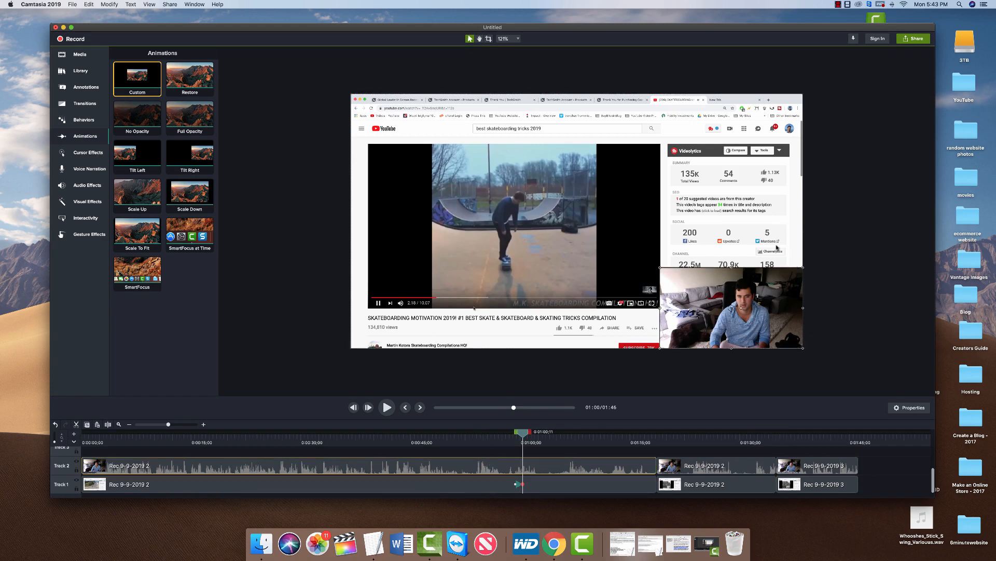
left_click(524, 487)
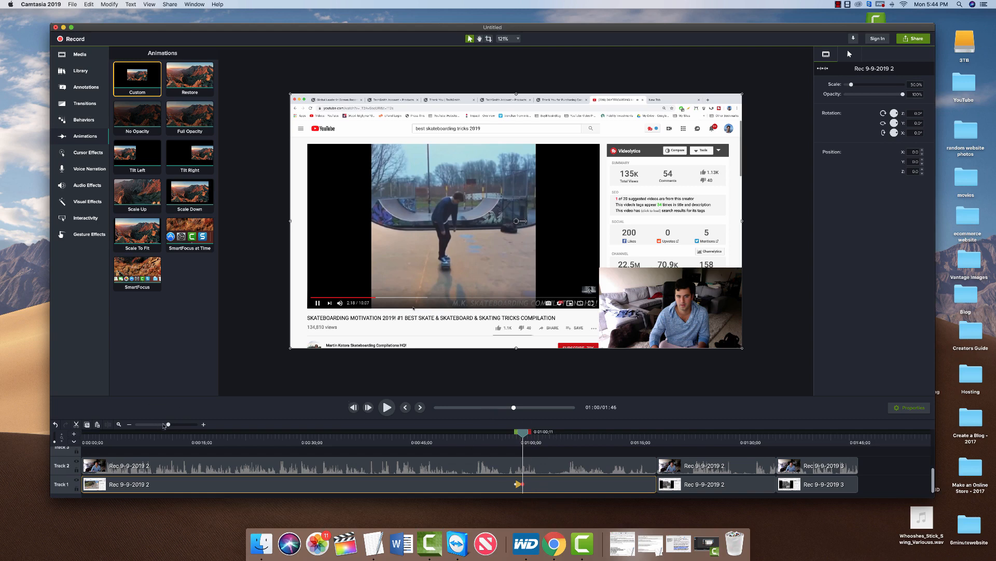
Zoom the timeline in around the Custom animation, scrub through it, and select it.
left_click_drag(168, 426, 176, 426)
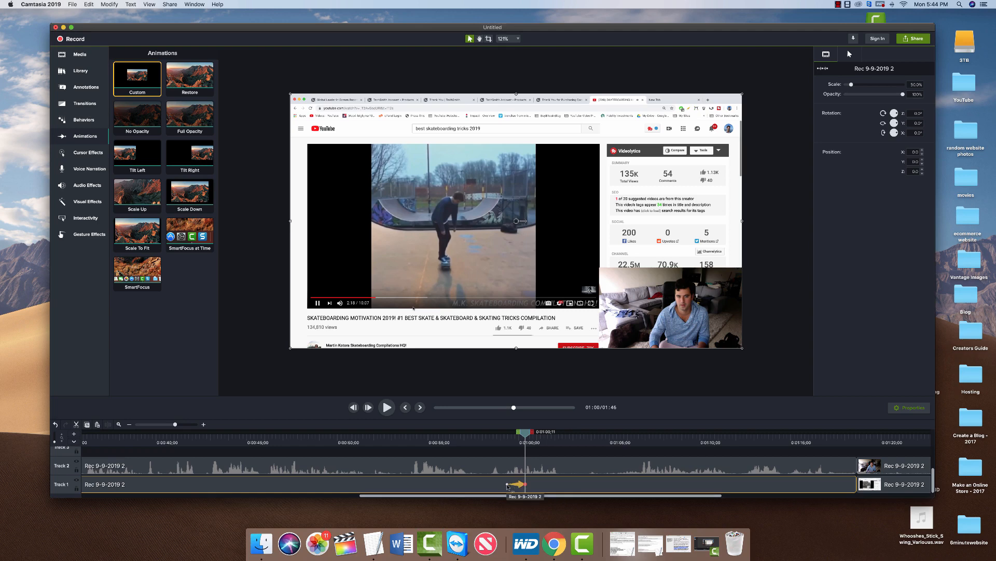
left_click(439, 433)
left_click_drag(439, 433, 570, 433)
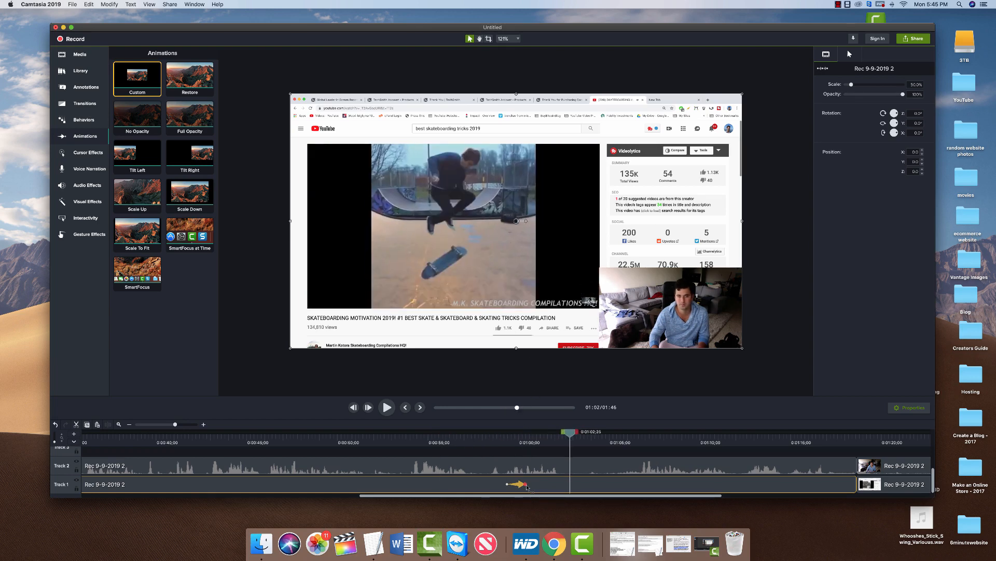
key("Home")
scroll(525, 474, "right", 10)
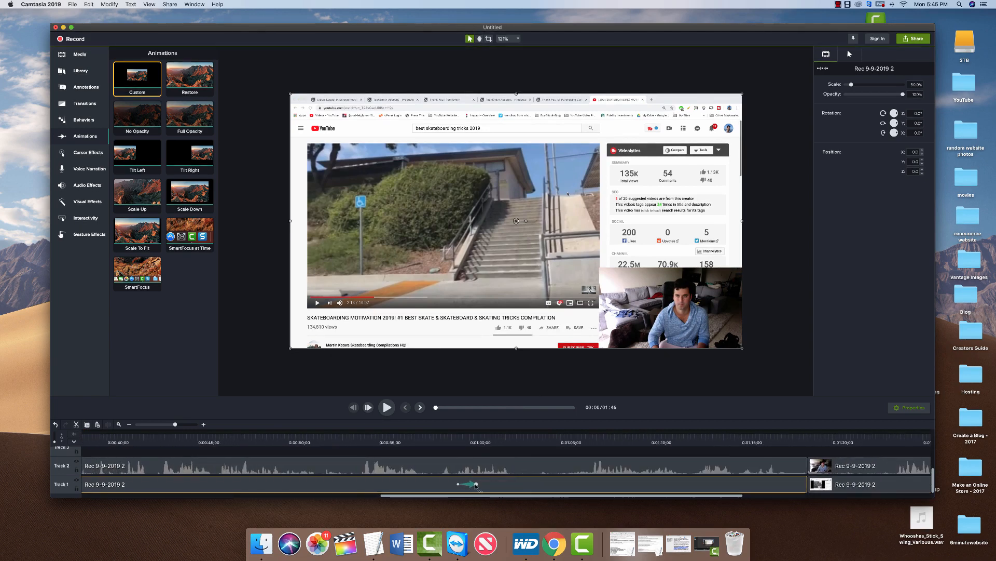
left_click(476, 487)
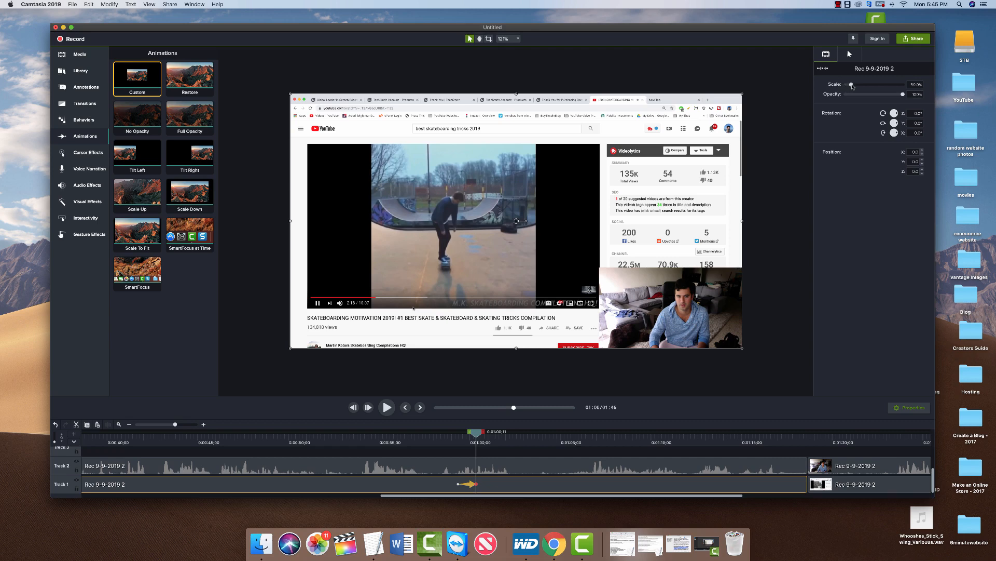
Scale the screen recording to 92.4%, reposition it to frame the video and title, then preview.
left_click_drag(852, 85, 857, 87)
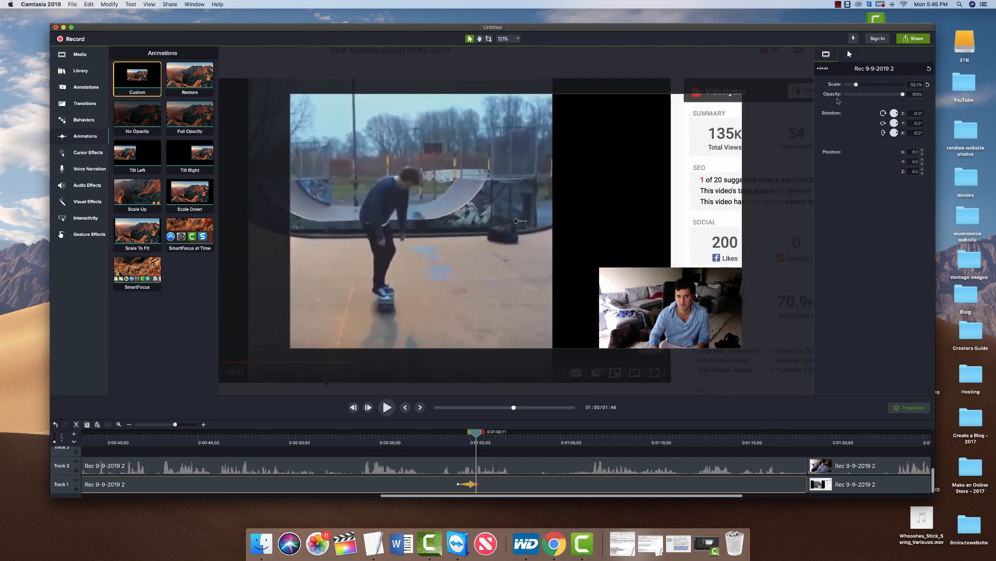
left_click_drag(447, 208, 348, 101)
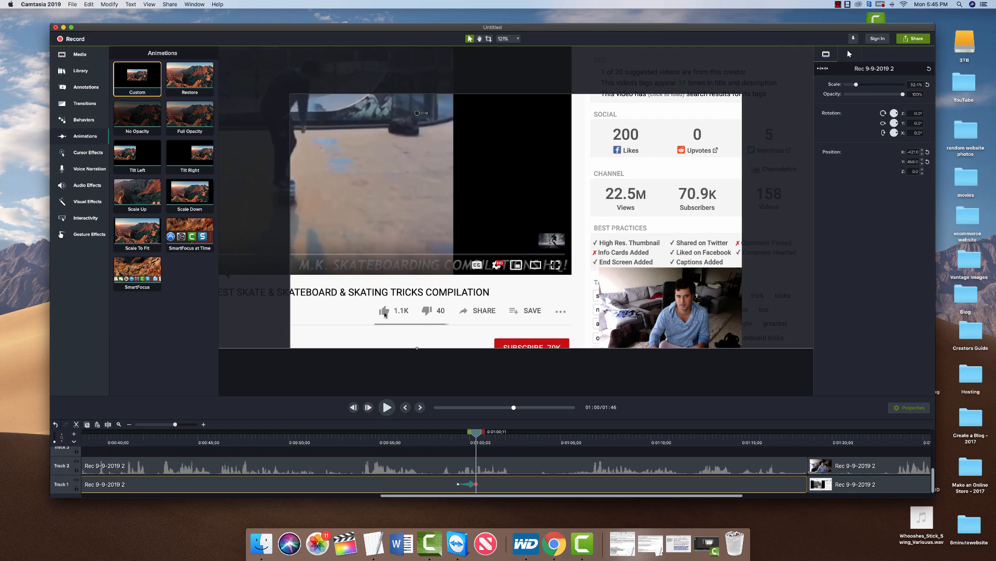
left_click_drag(384, 311, 419, 313)
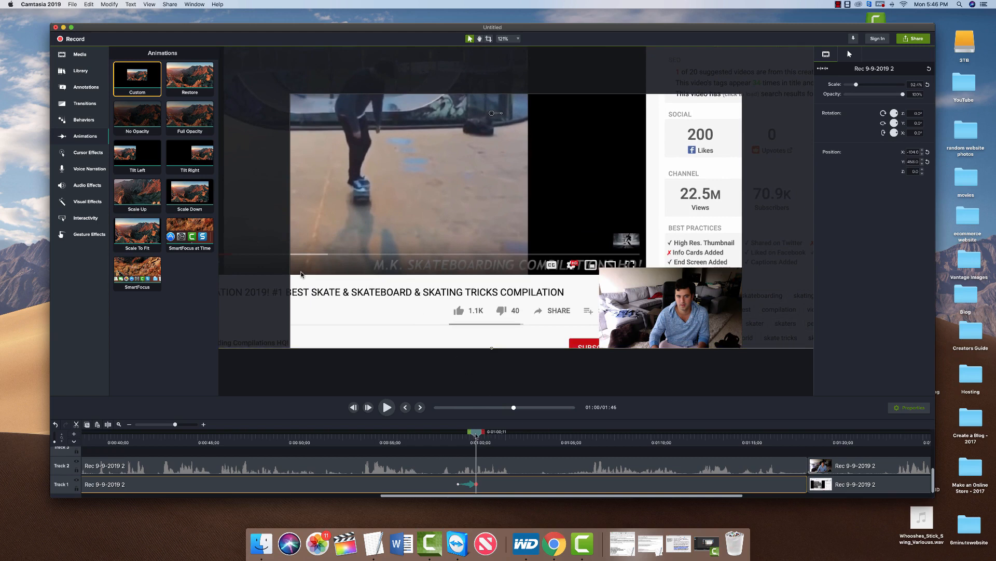
left_click_drag(476, 433, 425, 437)
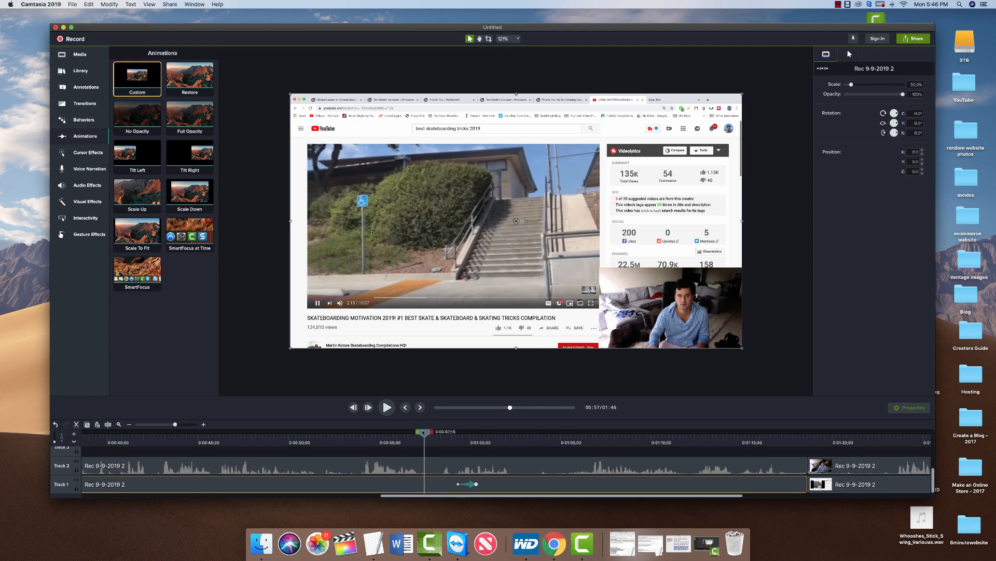
key("space")
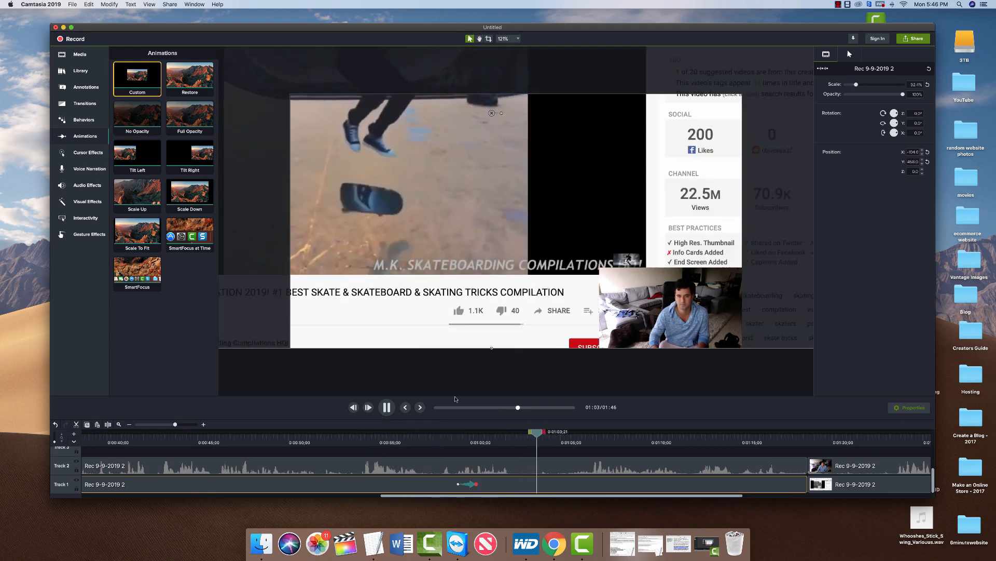
key("space")
left_click(477, 484)
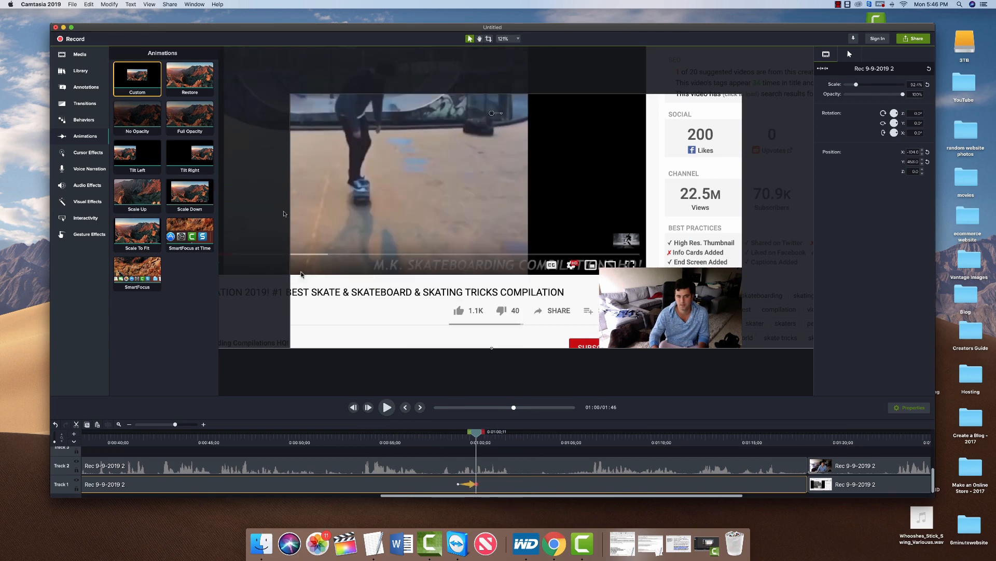
Place a red arrow callout on the video and shorten how long it stays on screen.
left_click(86, 90)
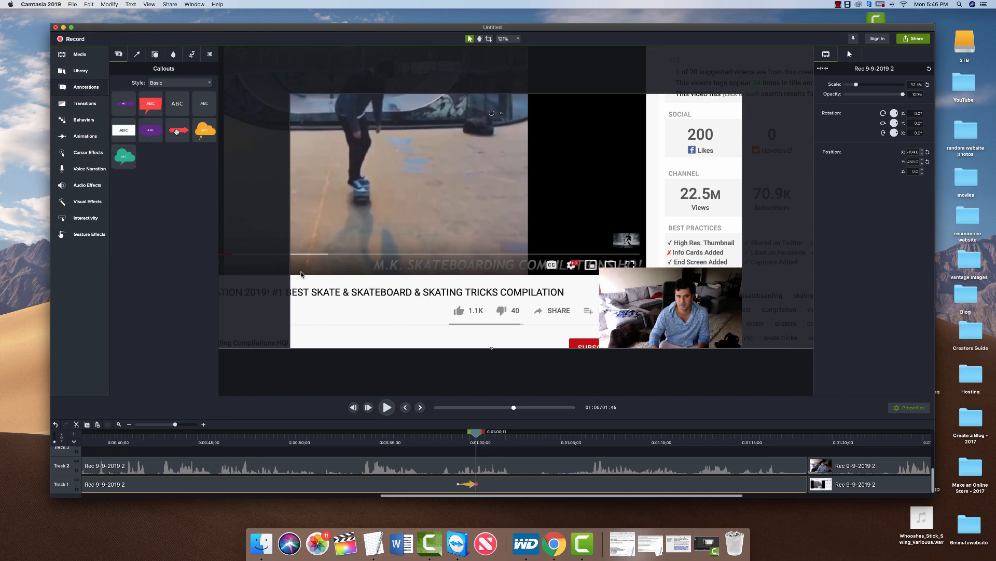
left_click_drag(177, 131, 389, 317)
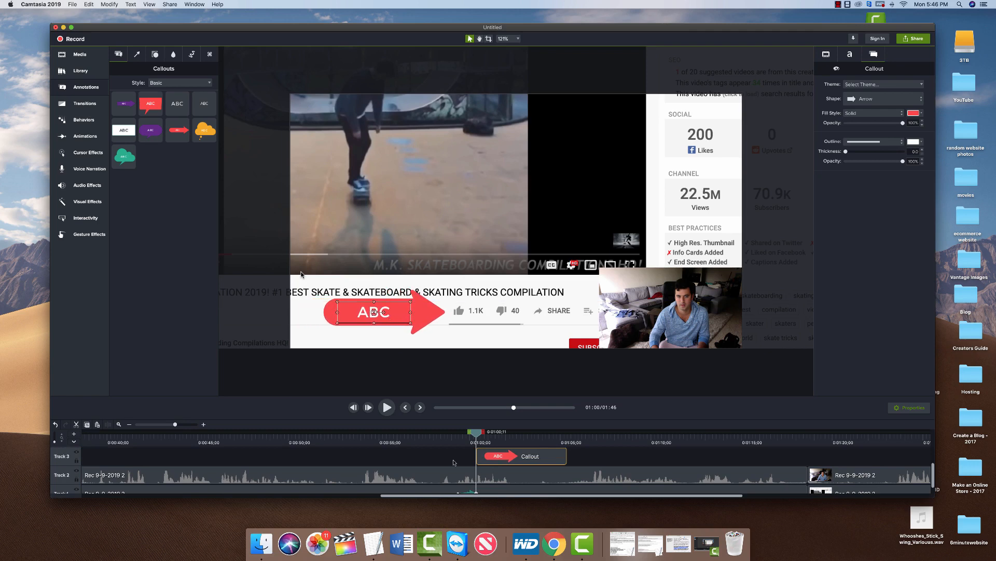
scroll(467, 467, "down", 1)
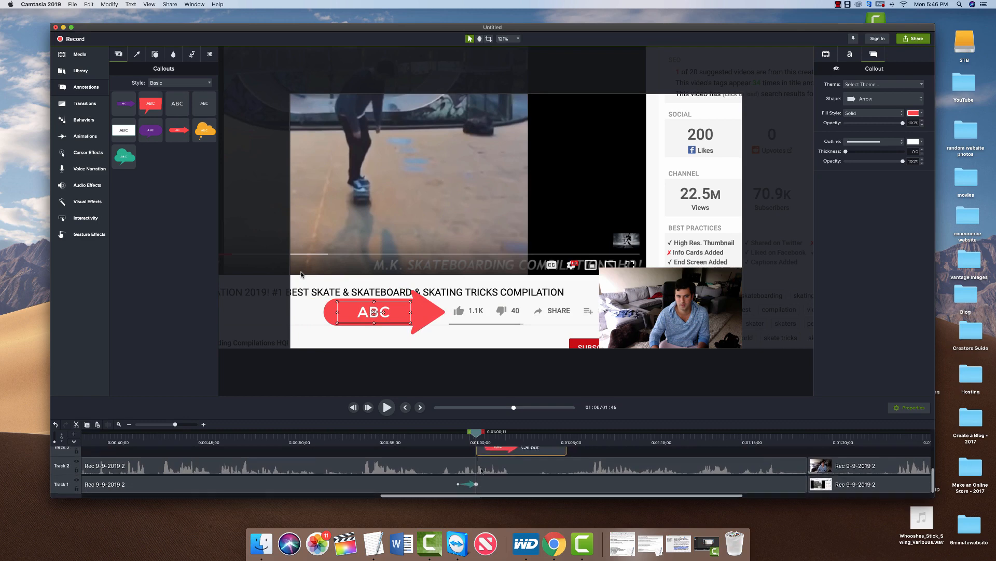
scroll(479, 458, "up", 1)
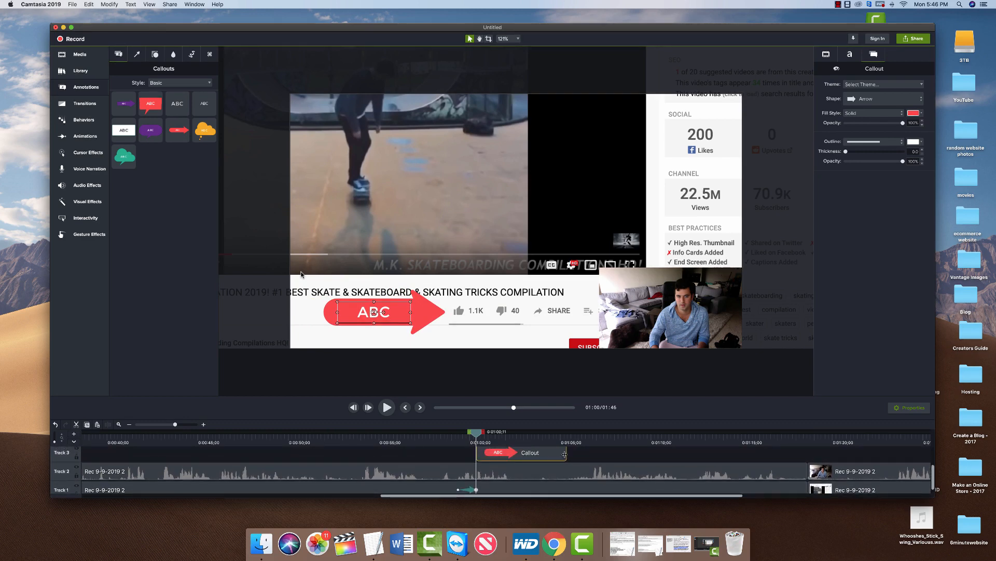
left_click_drag(565, 454, 524, 454)
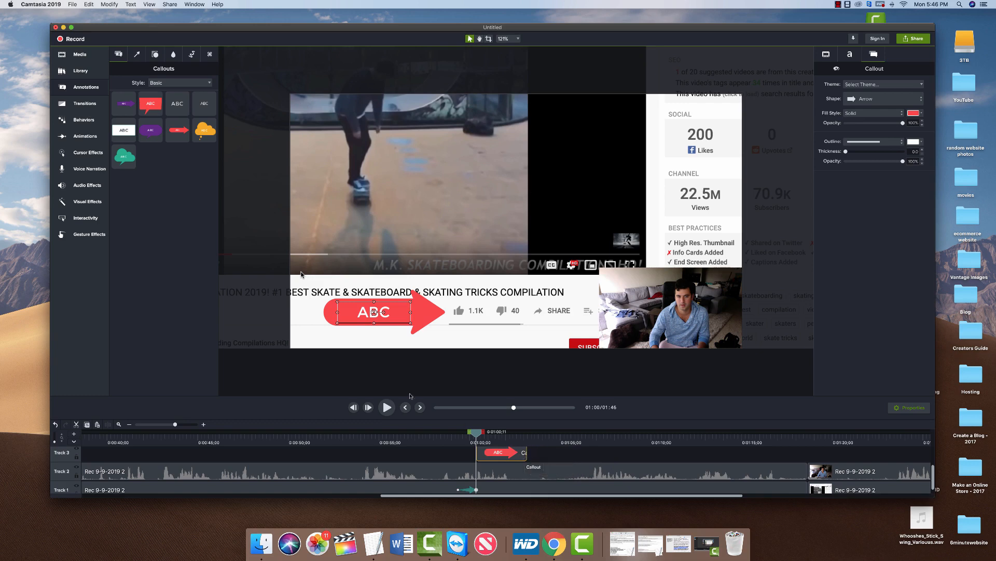
Change the callout text to 'Click Like' and rewind the playhead to 0:58.
double_click(364, 314)
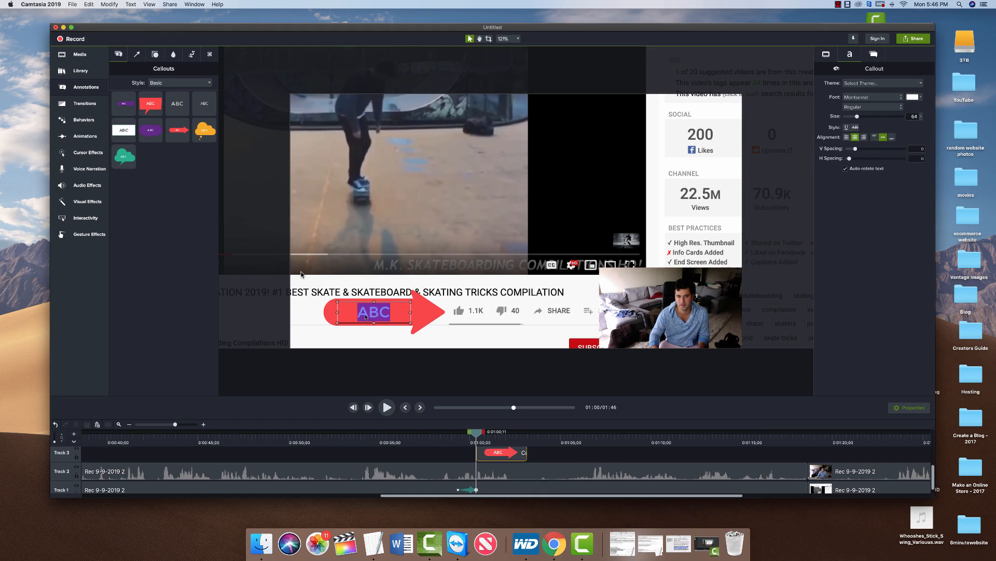
type("Click")
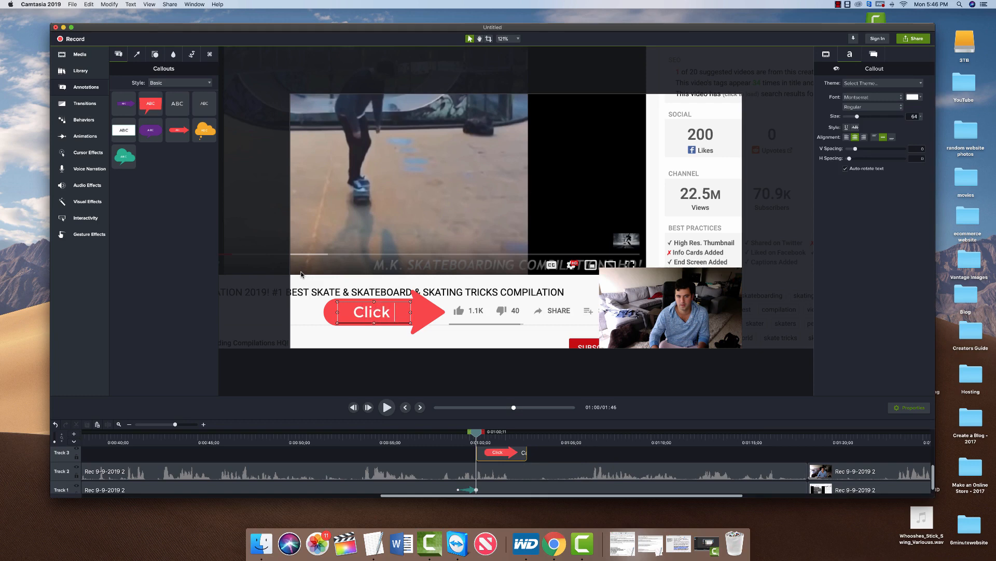
type(" Like")
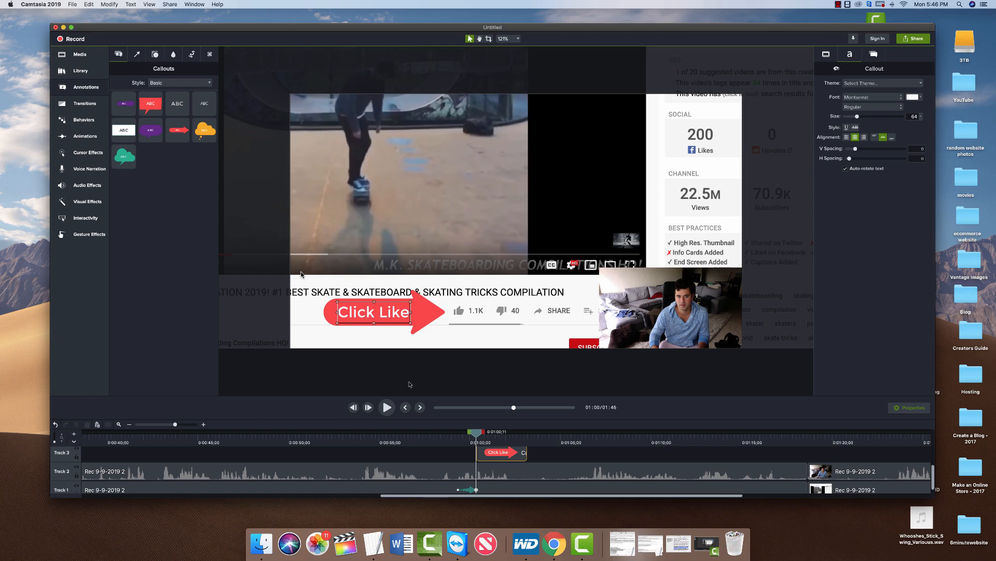
scroll(444, 457, "down", 2)
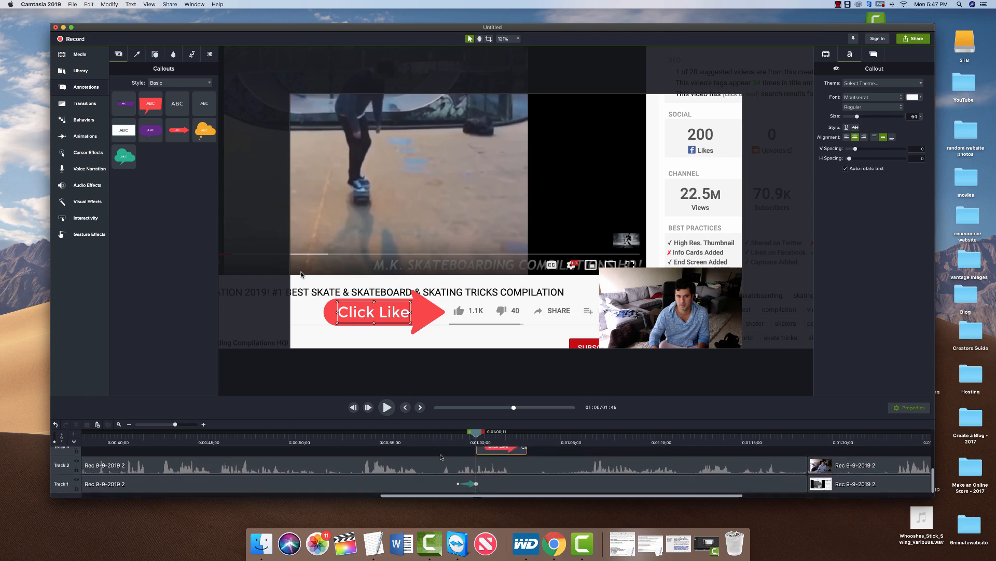
left_click_drag(478, 435, 440, 433)
key("space")
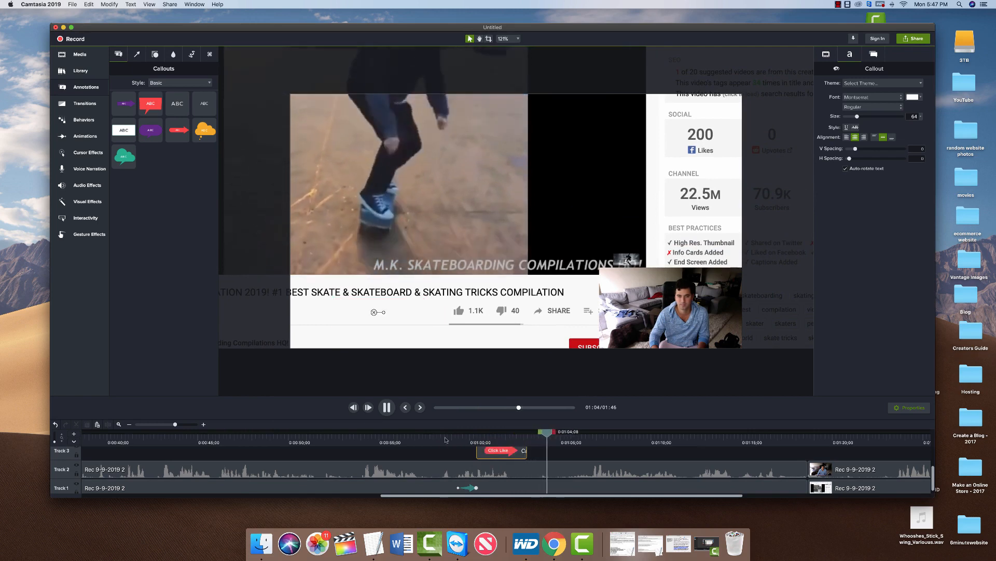
key("space")
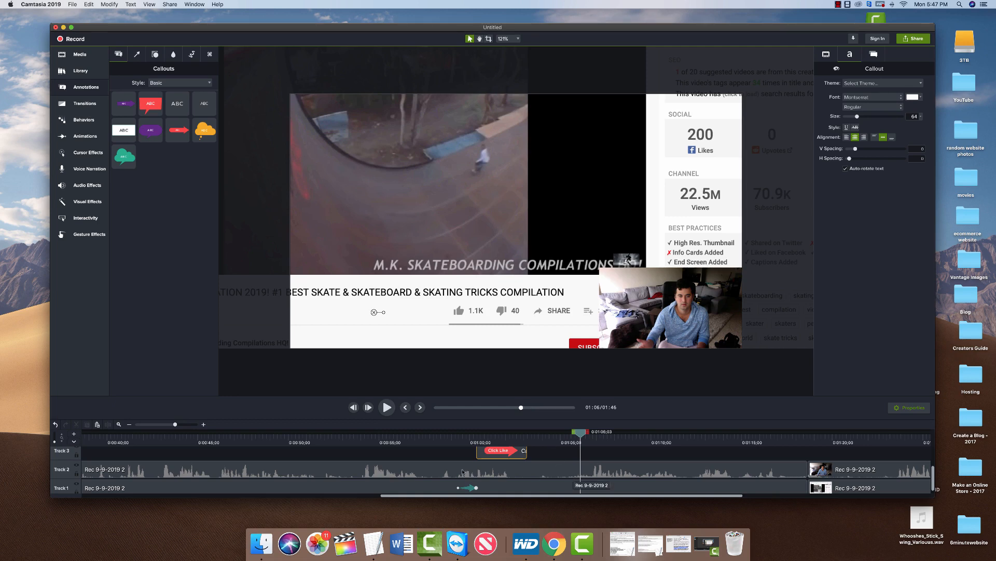
left_click(443, 437)
key("space")
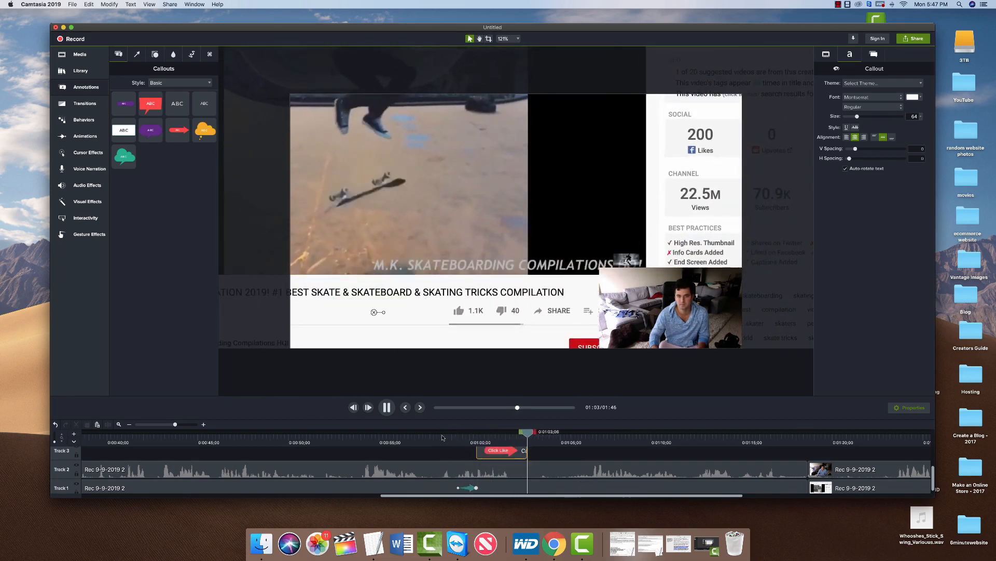
key("space")
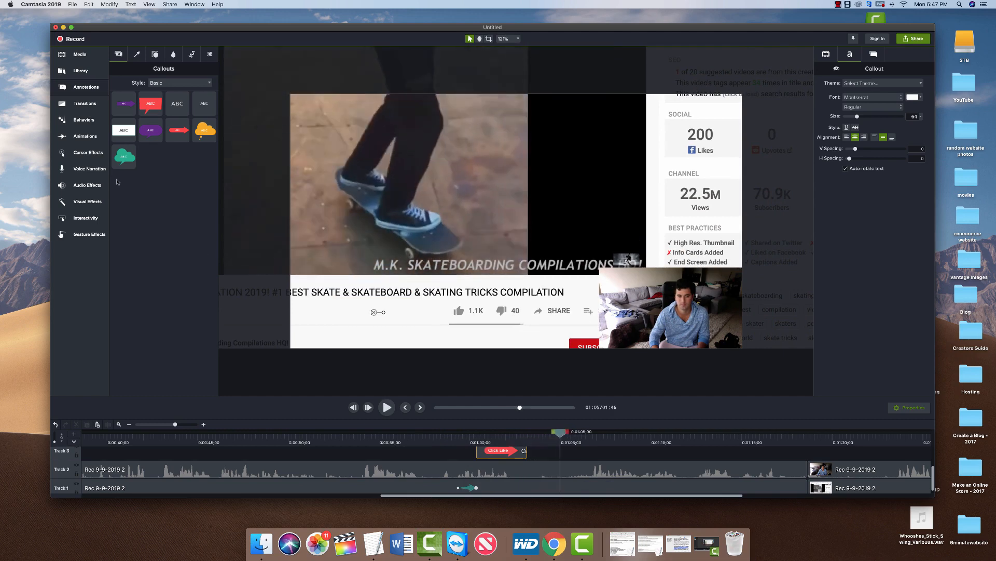
Apply a Restore animation to the screen recording after the zoom and preview it from 0:58.
left_click(81, 140)
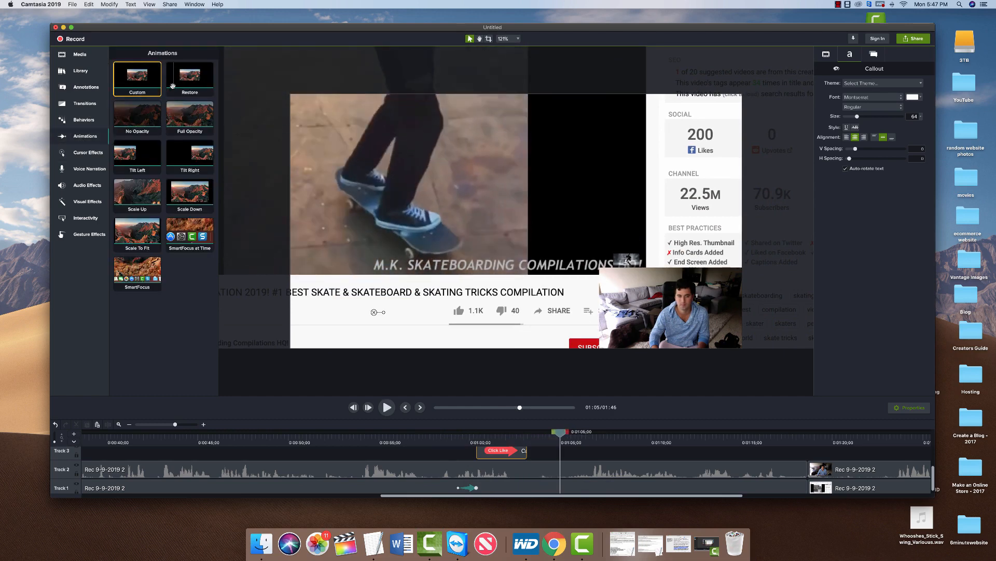
left_click_drag(189, 78, 587, 491)
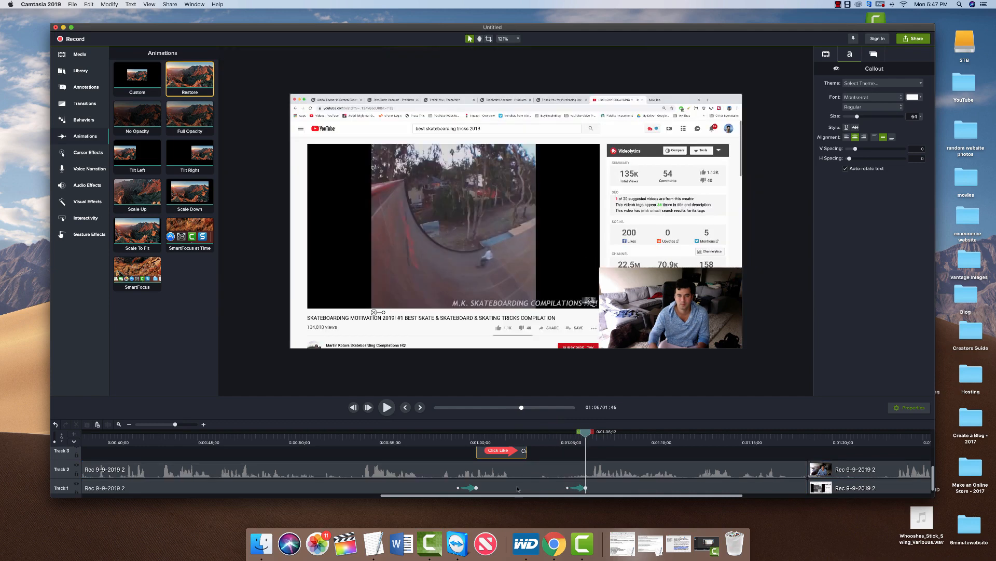
left_click(523, 488)
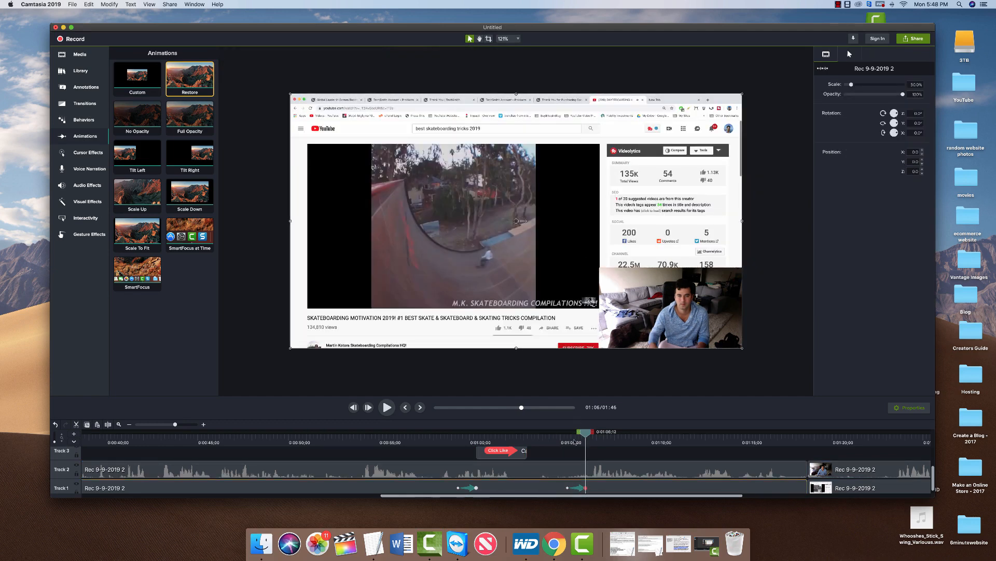
left_click(556, 468)
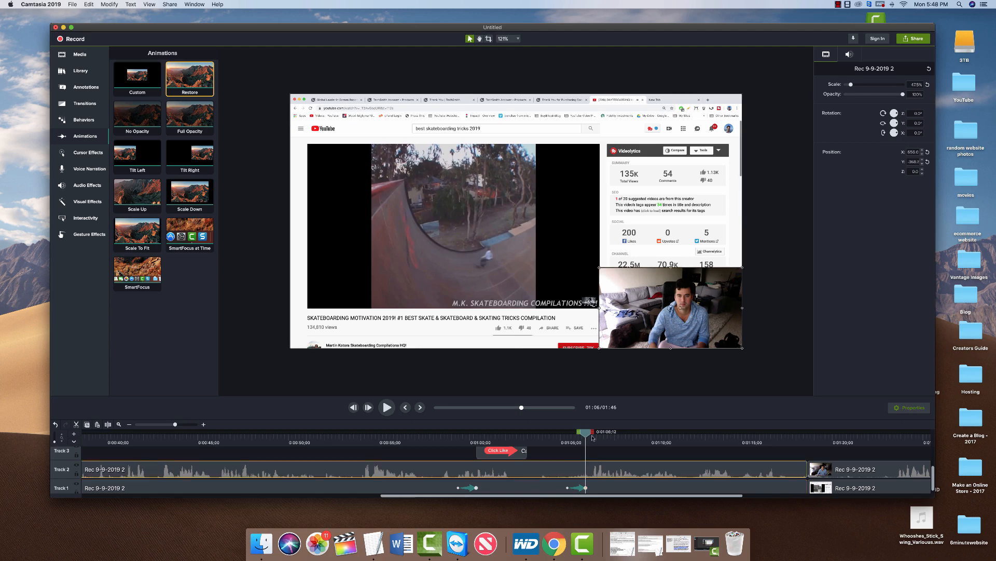
left_click(580, 488)
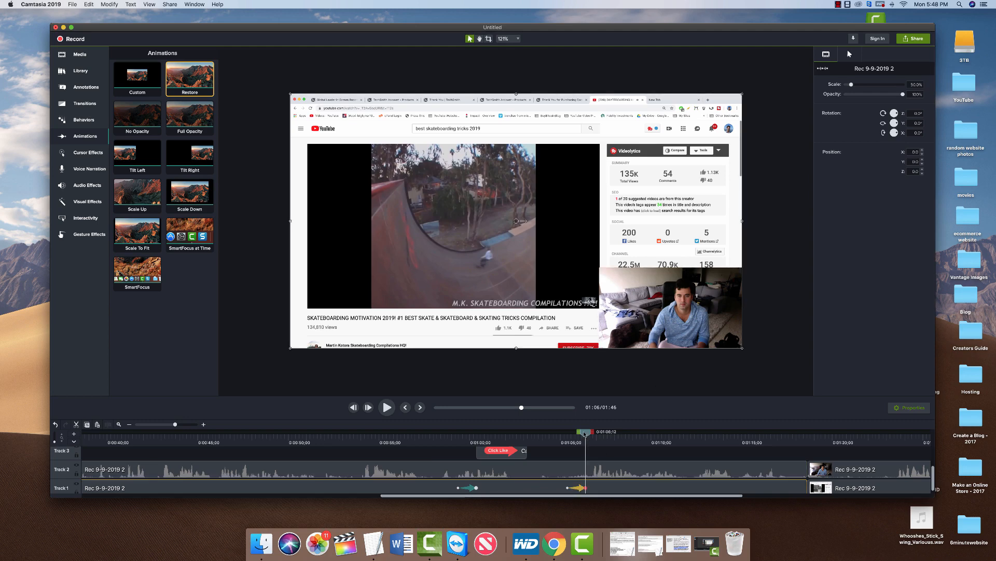
left_click_drag(585, 432, 435, 431)
key("space")
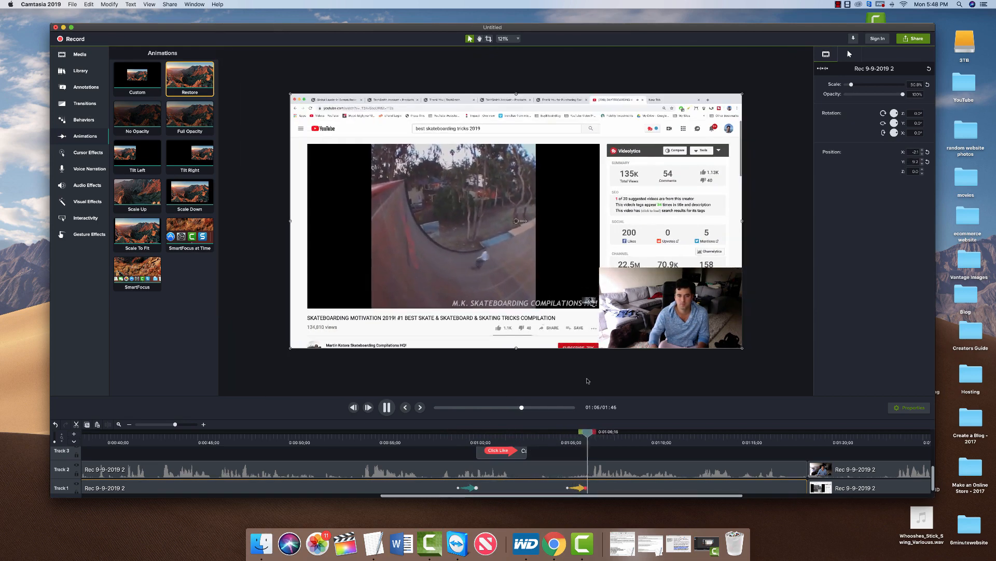
key("space")
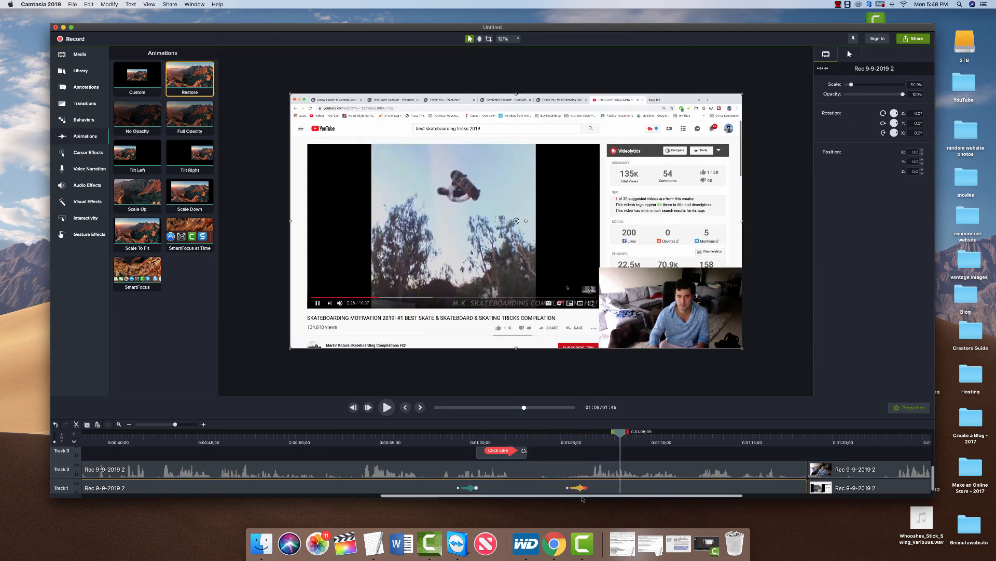
Move the Restore animation earlier so it starts around 1:02, and preview it.
left_click_drag(580, 490, 541, 491)
left_click(517, 435)
key("space")
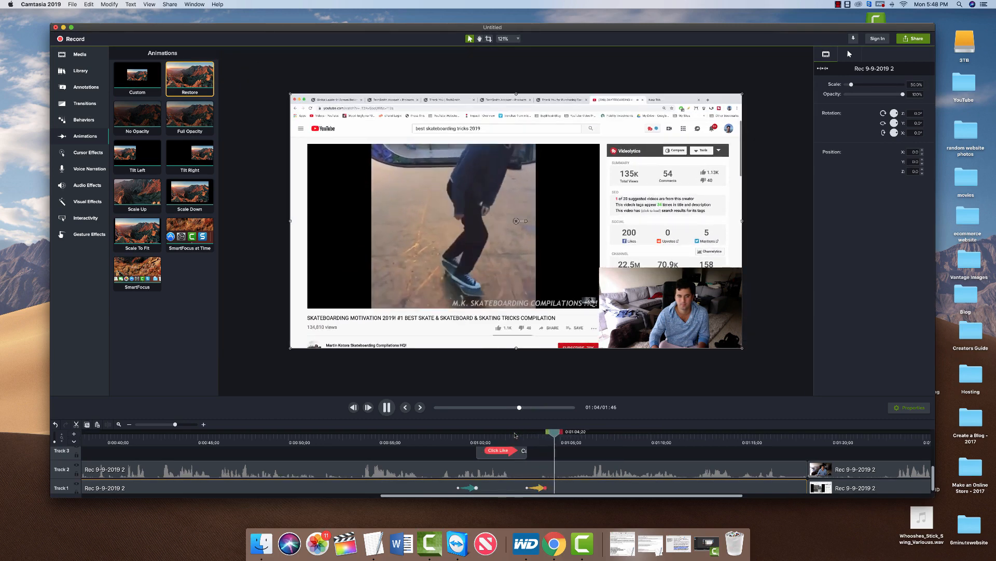
key("space")
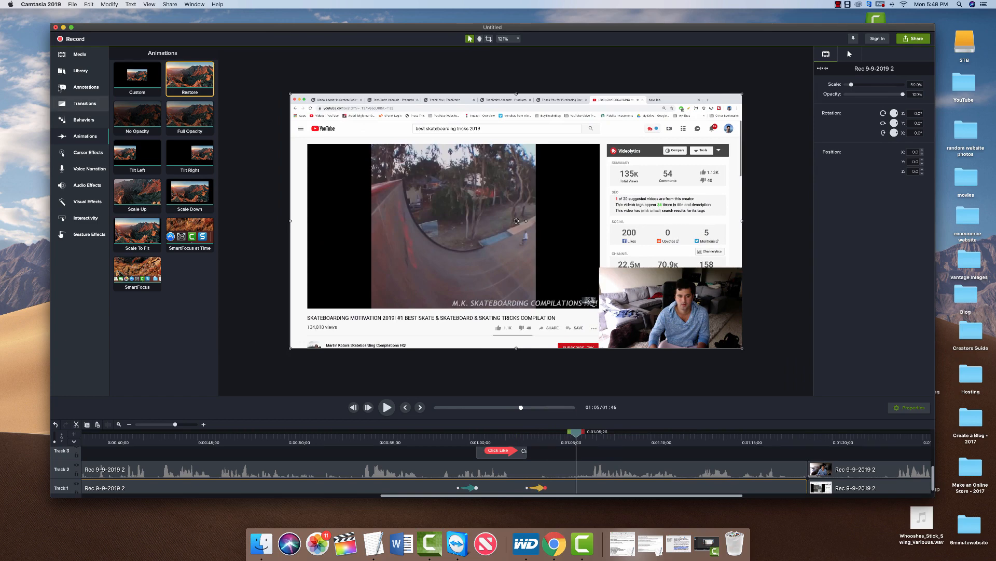
left_click(72, 4)
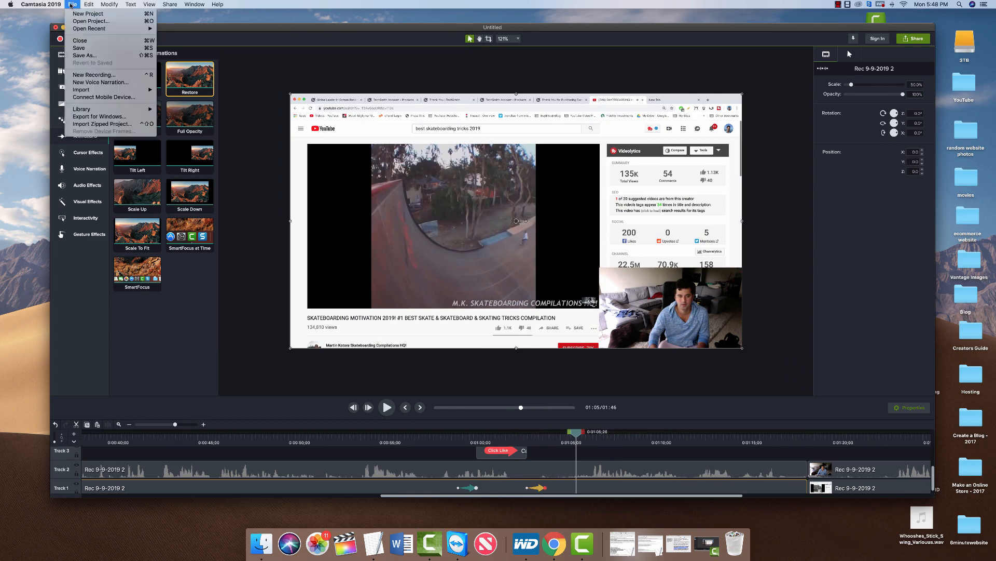
Save the project under the name 'first camtasia project'.
left_click(81, 55)
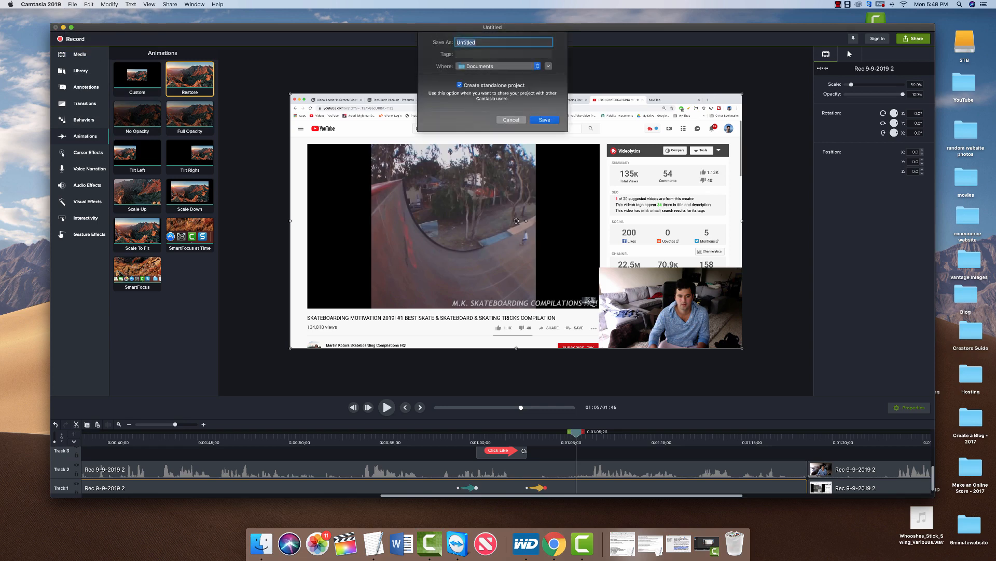
type("first camtasia project")
left_click(545, 119)
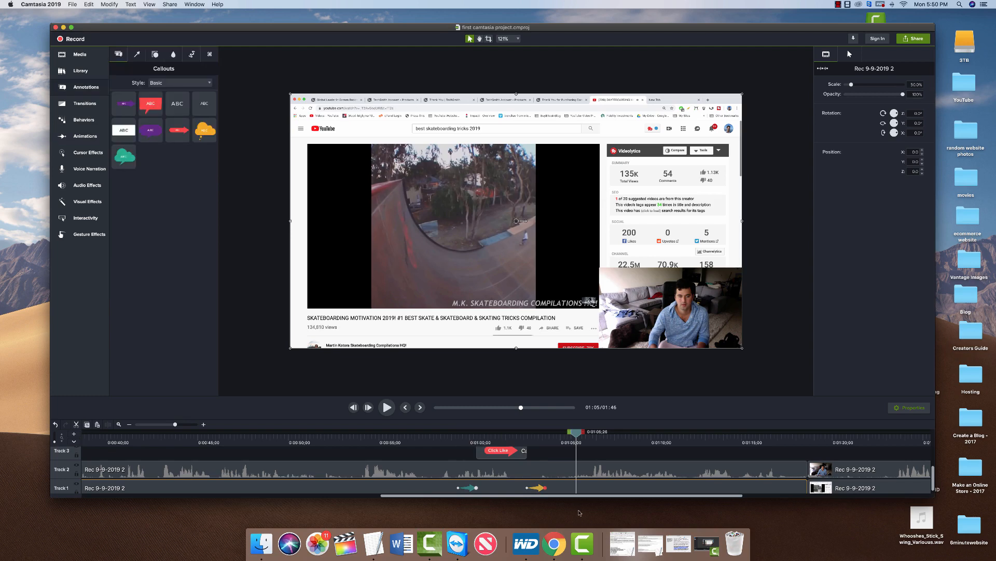
Add a Blur annotation from Blur & Highlight onto the top track.
left_click(87, 89)
left_click(87, 88)
left_click(172, 54)
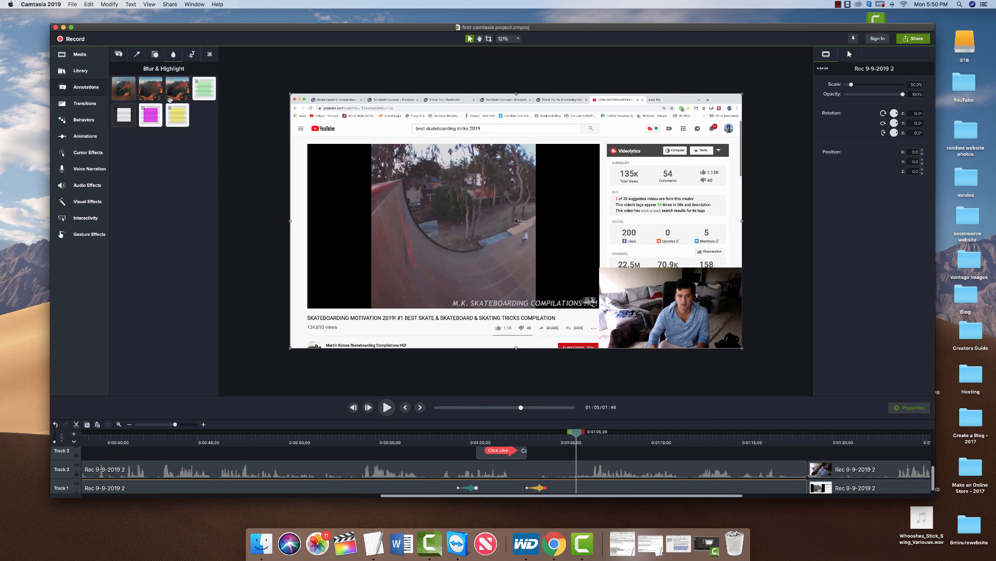
left_click(129, 89)
left_click_drag(121, 89, 585, 461)
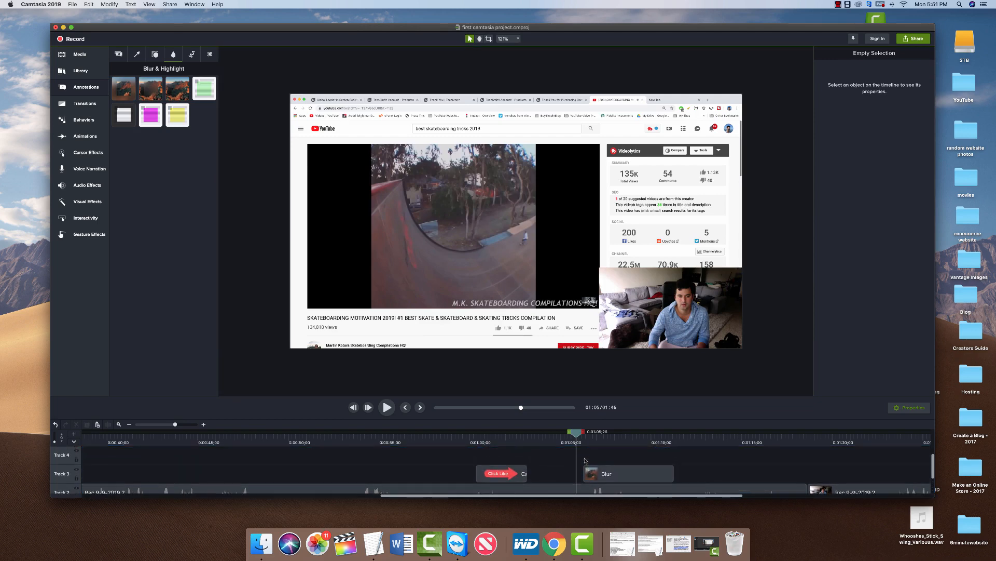
scroll(585, 461, "down", 2)
left_click(615, 458)
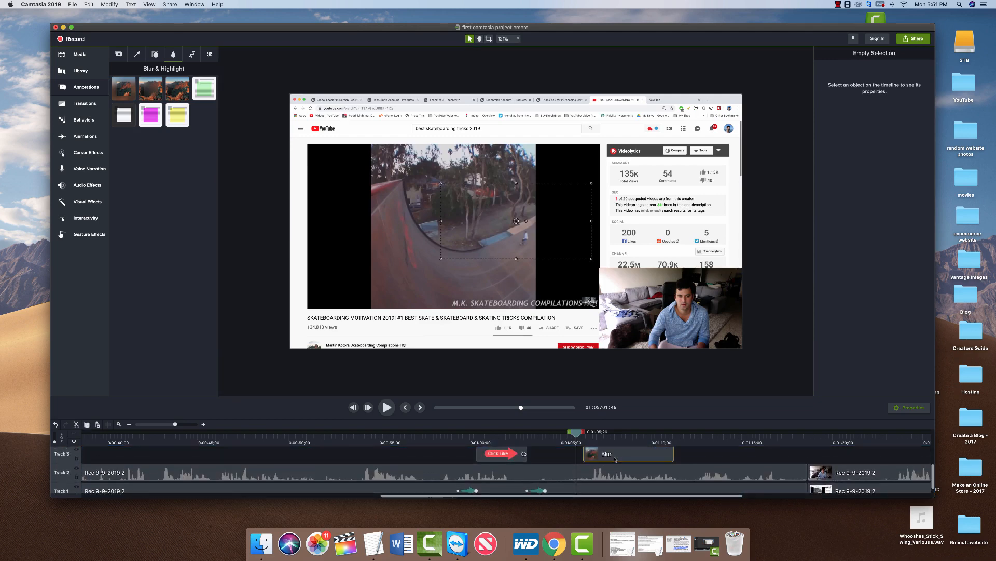
left_click_drag(614, 459, 616, 474)
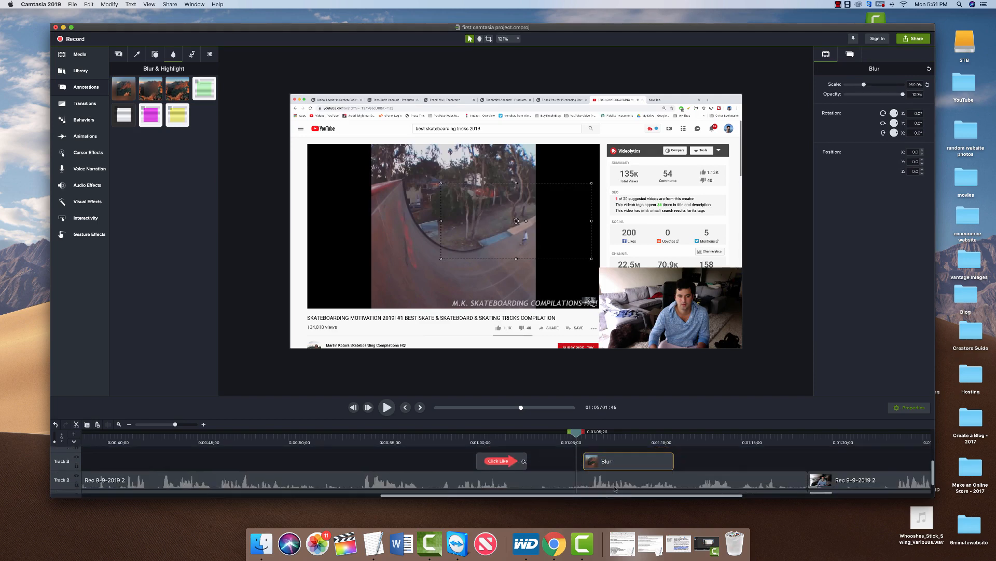
mouse_move(576, 434)
left_mouse_down()
mouse_move(586, 433)
mouse_move(570, 432)
left_mouse_up()
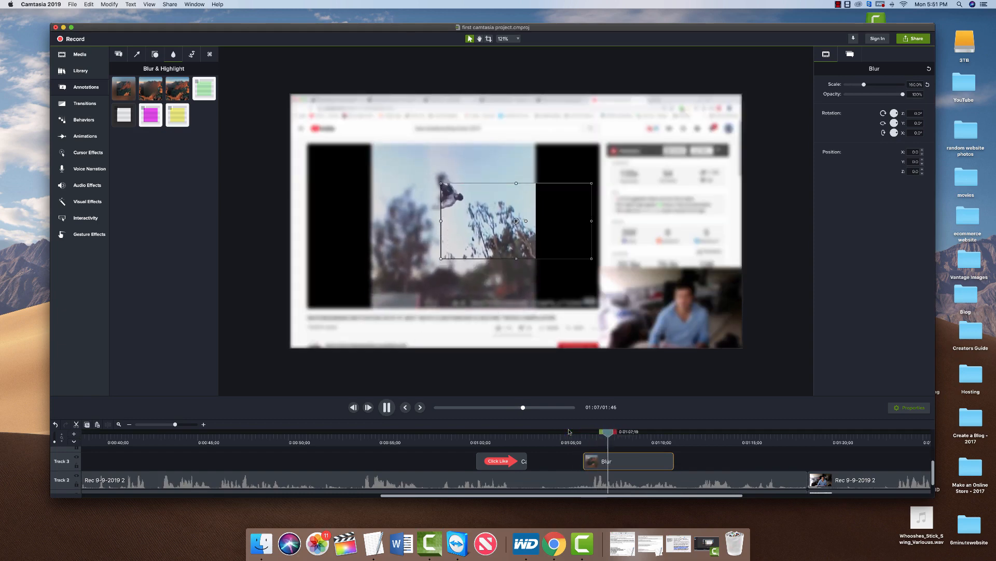
Replace the blur with a new one covering the Videolytics stats panel, and preview it.
mouse_move(466, 204)
left_mouse_down()
mouse_move(453, 180)
mouse_move(390, 196)
mouse_move(412, 246)
mouse_move(597, 262)
mouse_move(557, 202)
left_mouse_up()
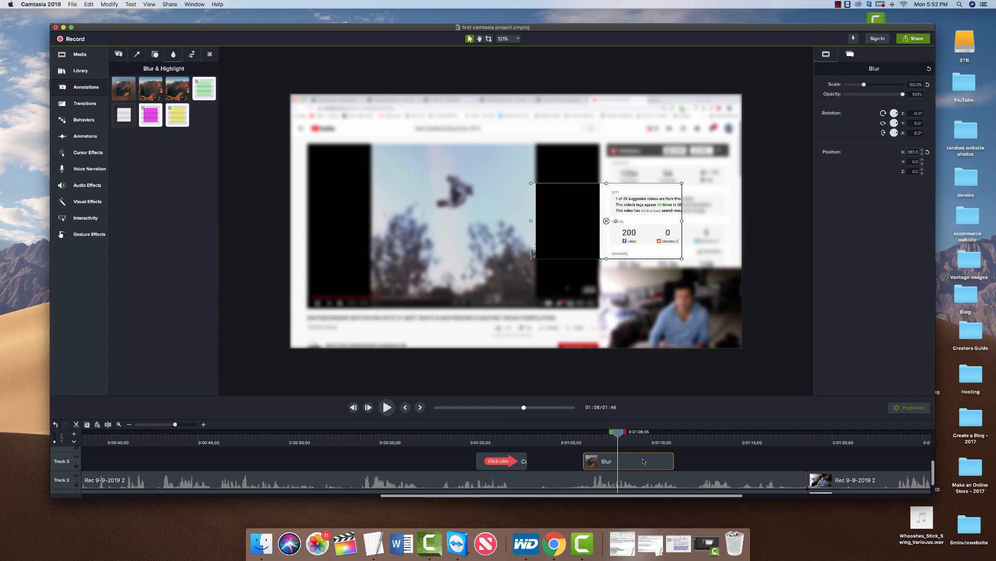
key("Delete")
mouse_move(140, 93)
left_mouse_down()
mouse_move(240, 205)
mouse_move(659, 462)
mouse_move(595, 473)
mouse_move(600, 467)
left_mouse_up()
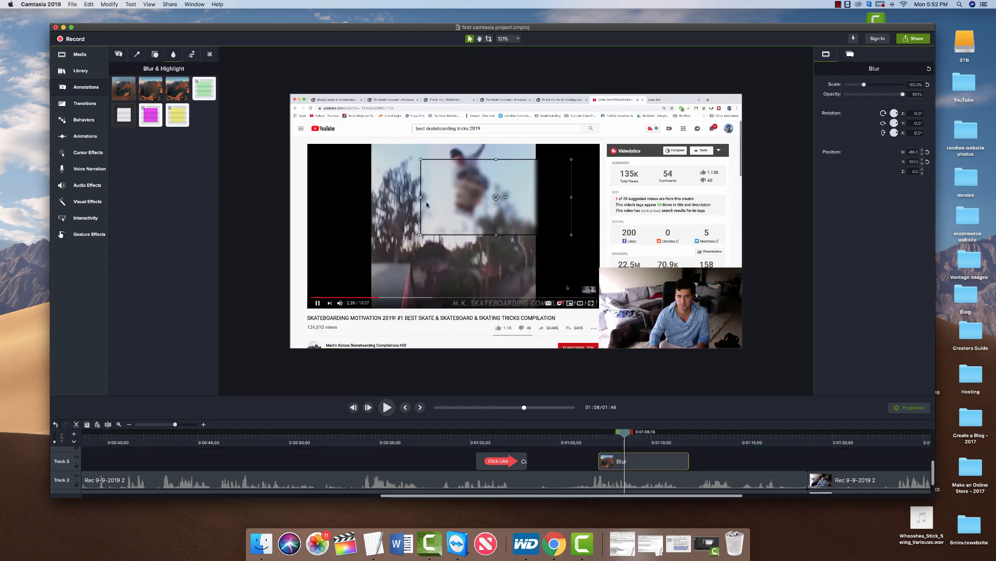
left_click_drag(454, 199, 588, 265)
key("space")
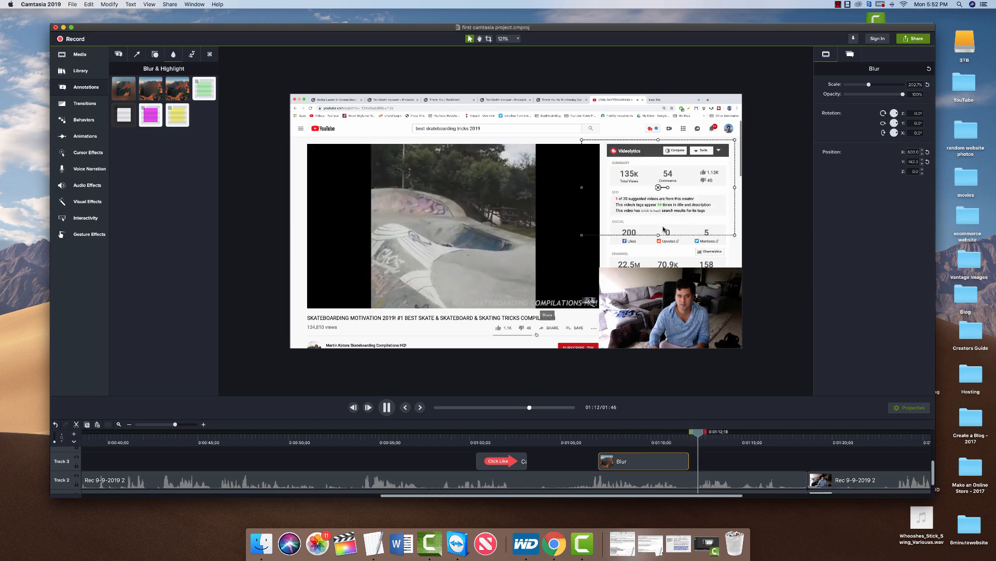
key("space")
Scroll the timeline back and return the annotations panel to callout styles.
scroll(703, 466, "down", 1)
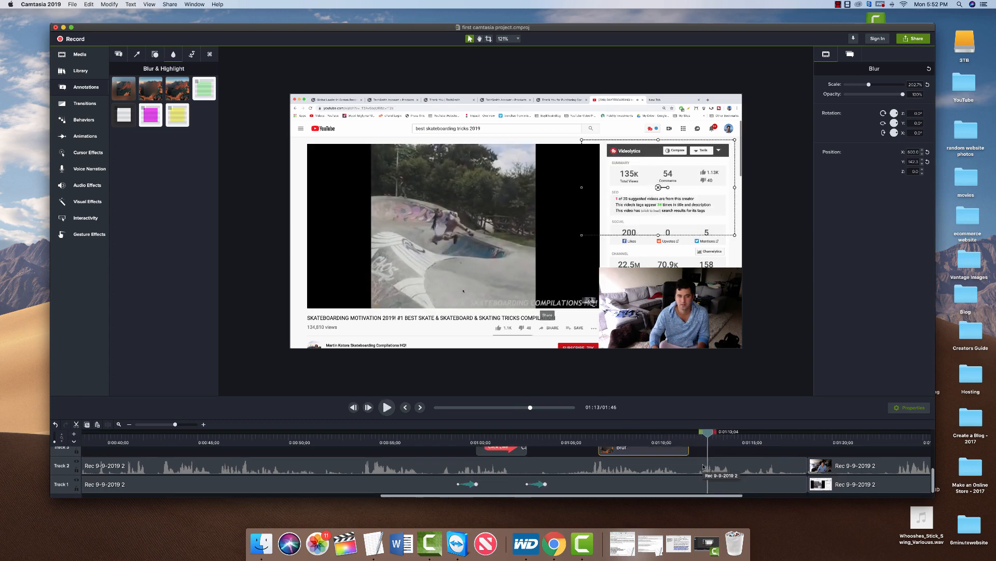
scroll(573, 462, "up", 1)
scroll(572, 463, "down", 1)
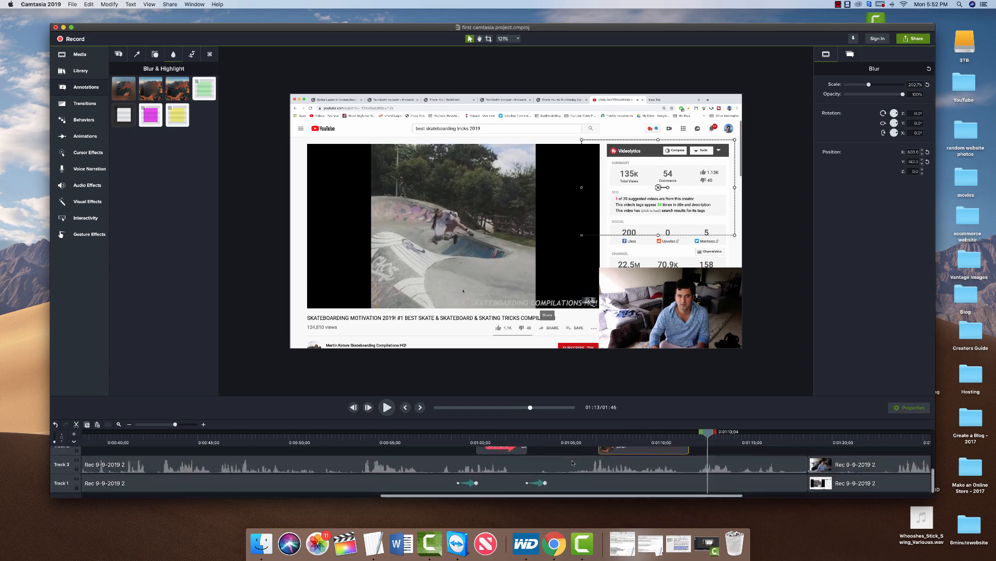
scroll(568, 463, "left", 5)
scroll(565, 463, "left", 2)
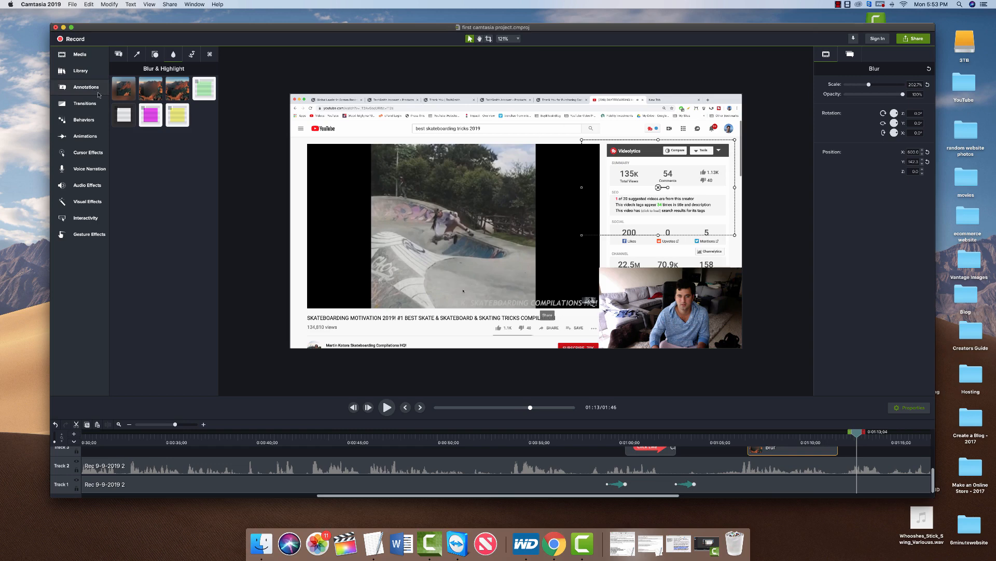
left_click(80, 89)
left_click(79, 89)
left_click(118, 54)
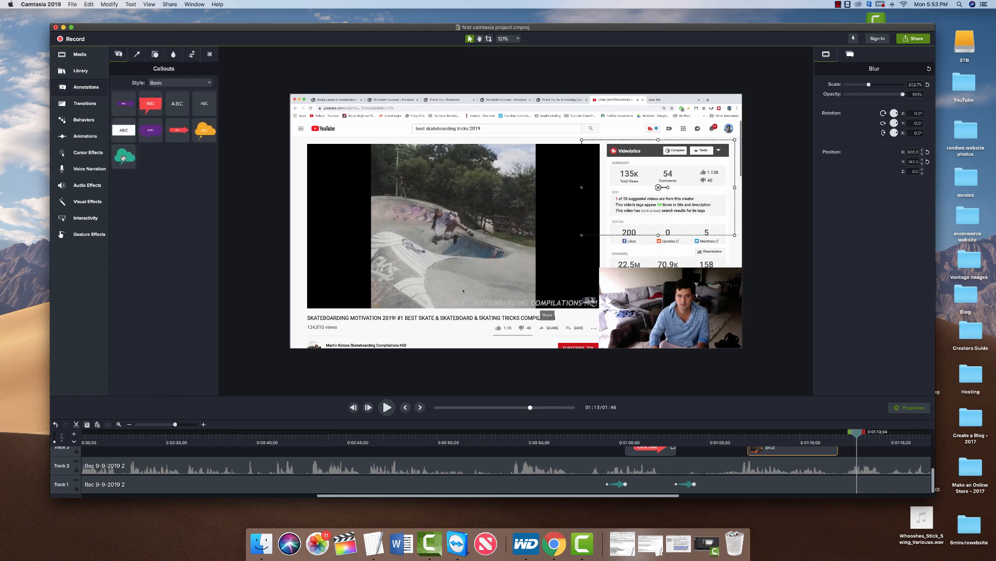
left_click_drag(124, 158, 374, 255)
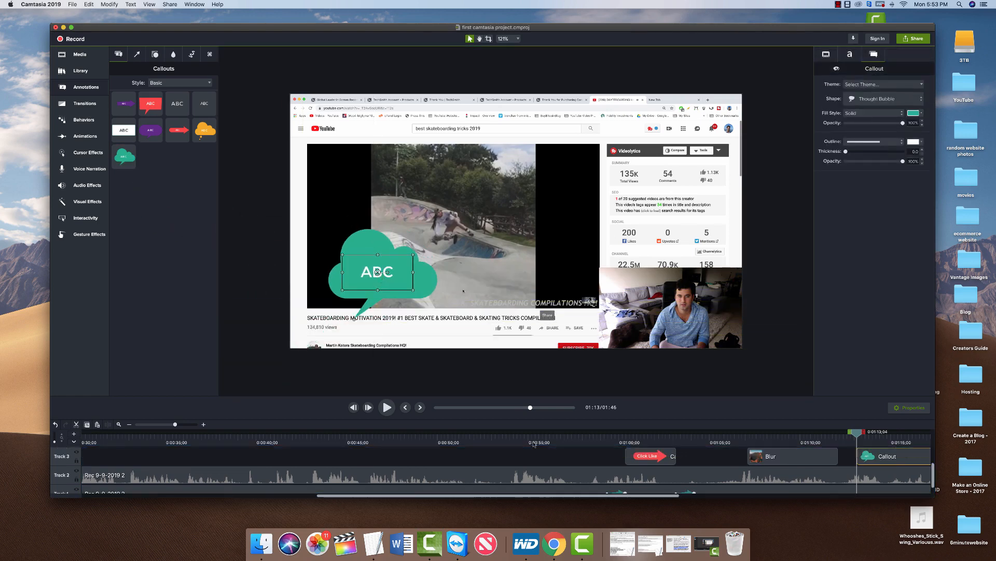
left_click_drag(890, 458, 441, 477)
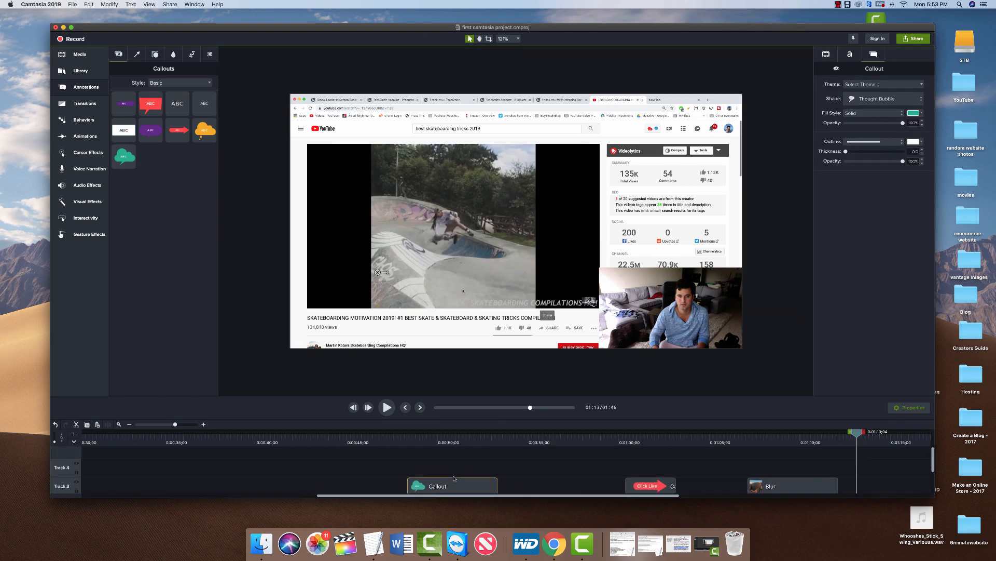
left_click_drag(857, 435, 416, 427)
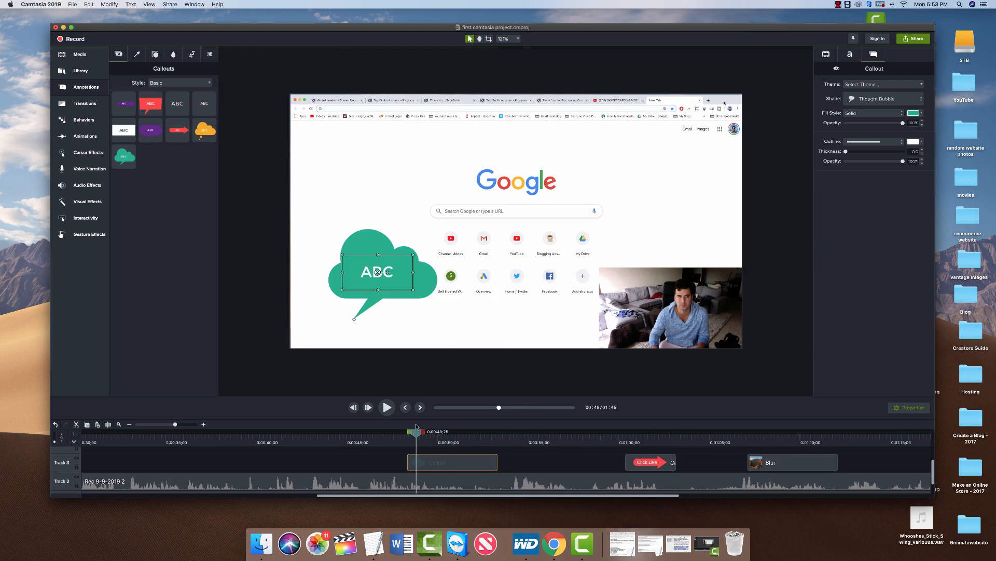
key("space")
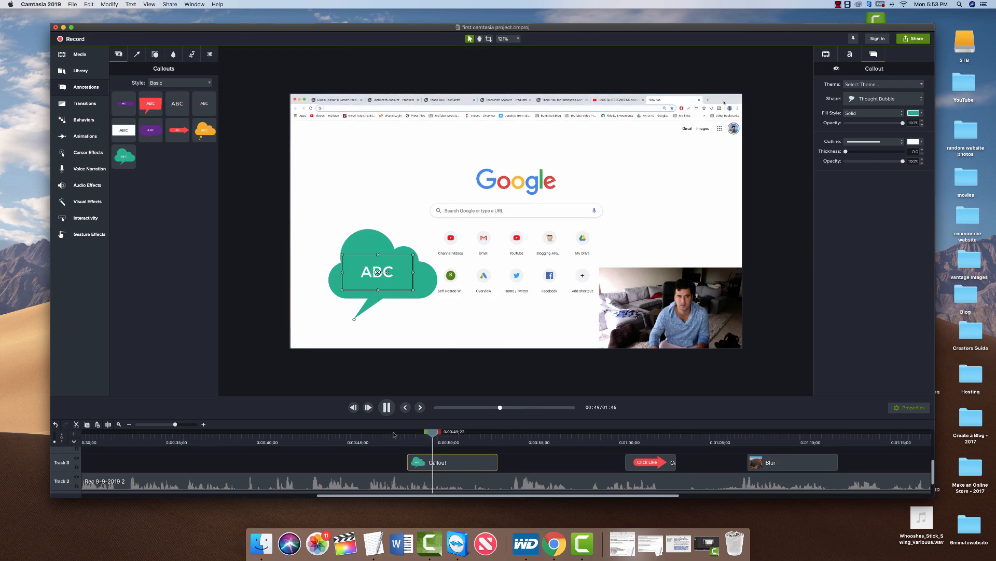
key("space")
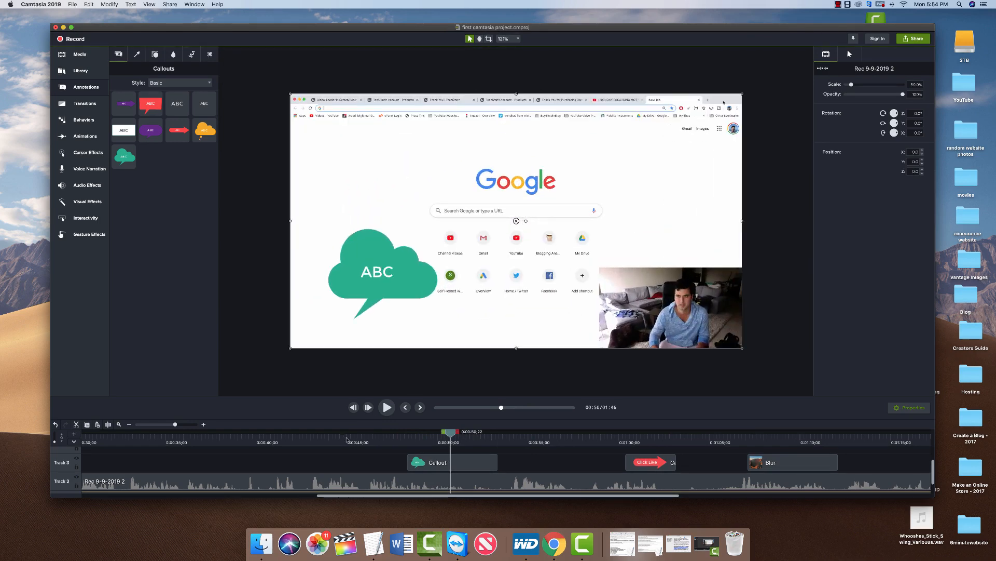
scroll(320, 459, "down", 2)
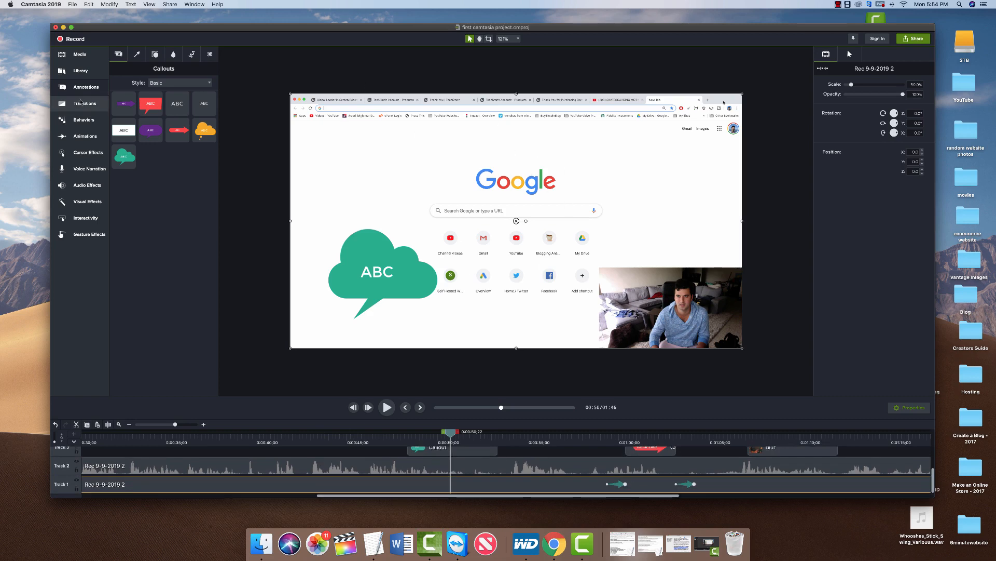
Add a Custom animation with Position X 115 and Rotation Y 45°, and preview the tilt.
left_click(84, 136)
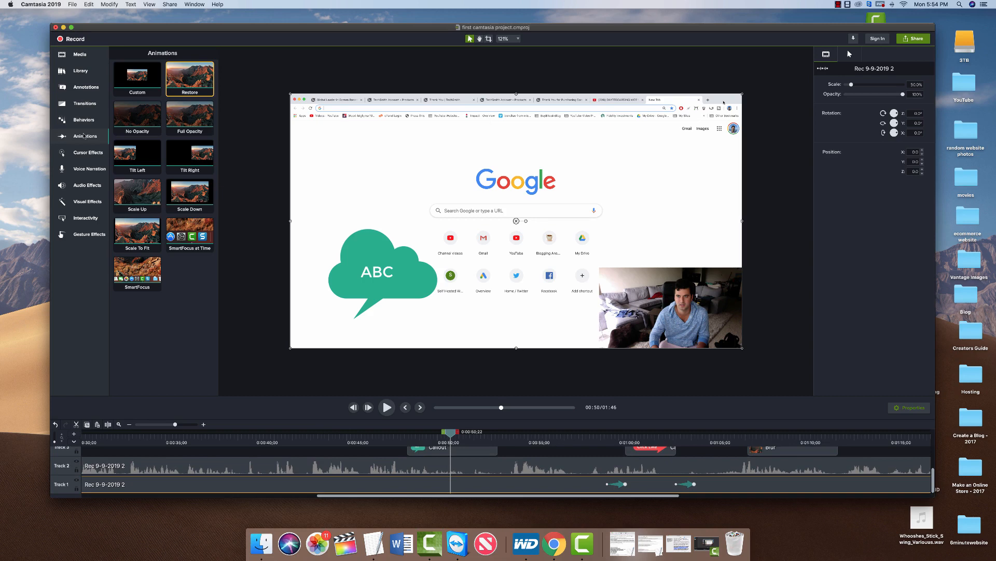
mouse_move(137, 78)
left_mouse_down()
mouse_move(423, 439)
mouse_move(446, 488)
left_mouse_up()
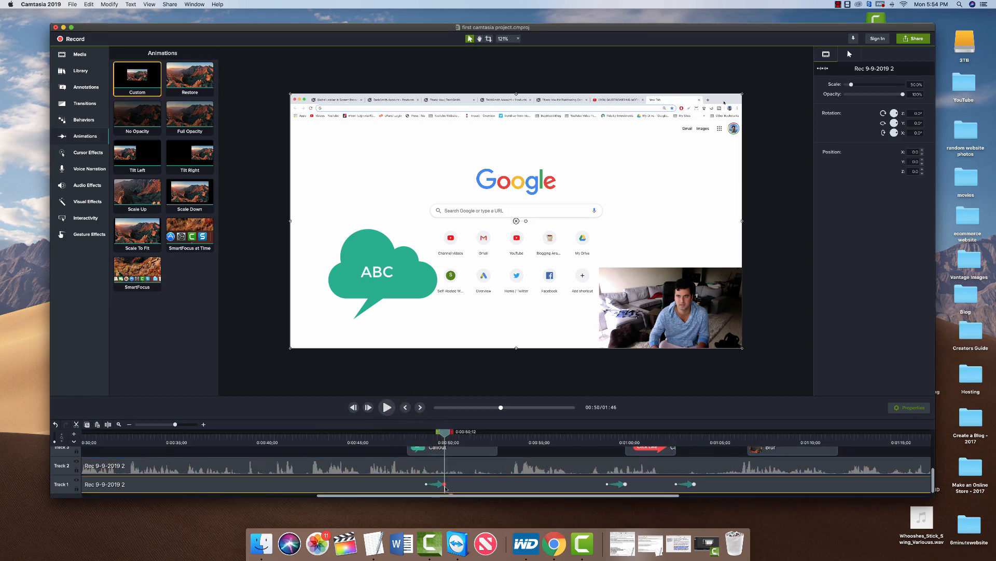
left_click(446, 489)
left_click_drag(396, 166, 499, 170)
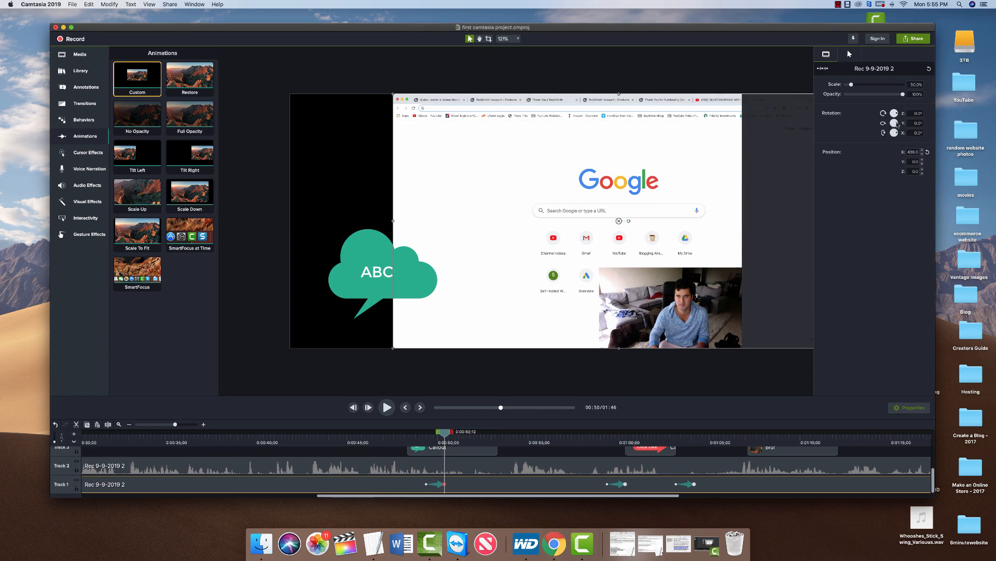
left_click_drag(898, 125, 898, 126)
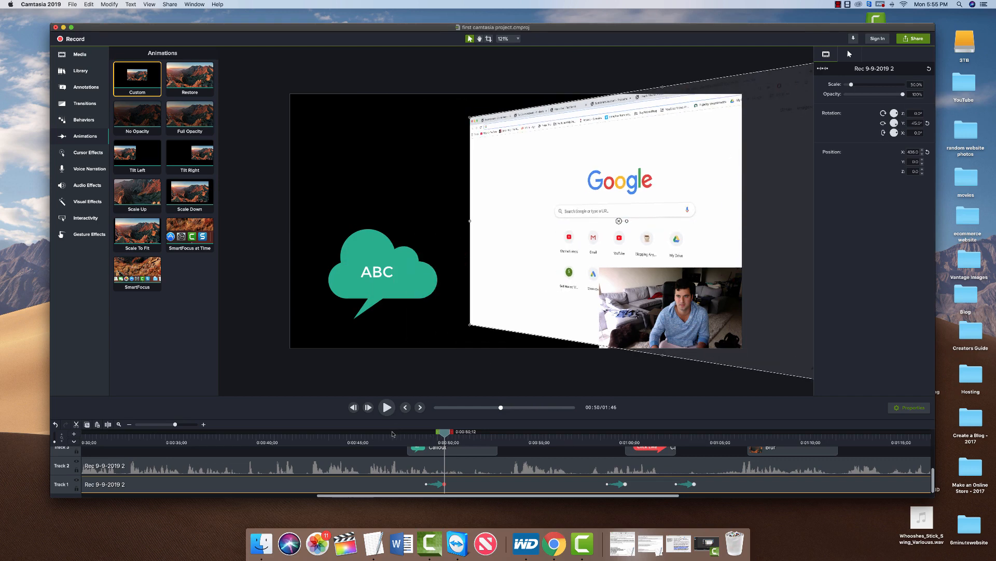
left_click(393, 433)
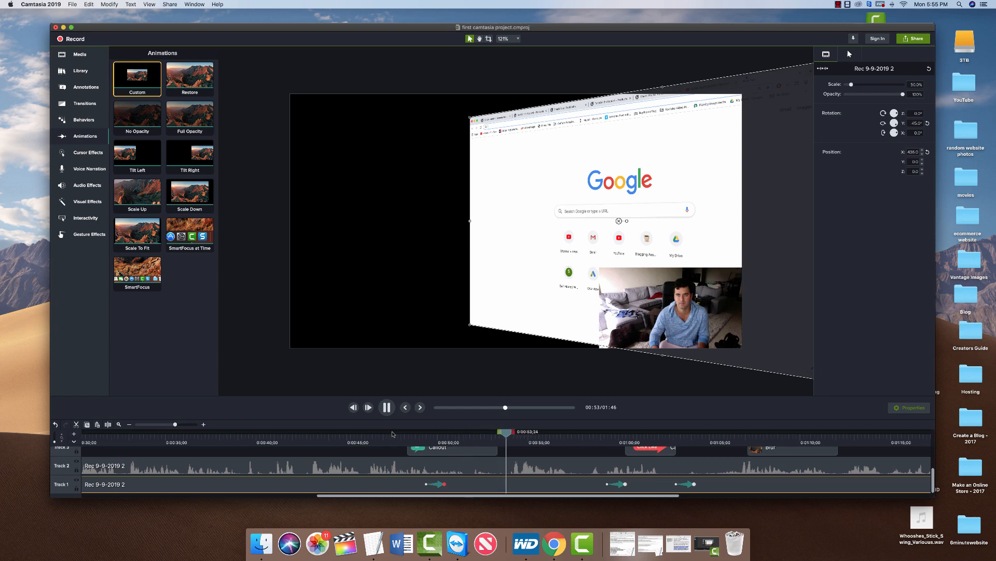
left_click(393, 434)
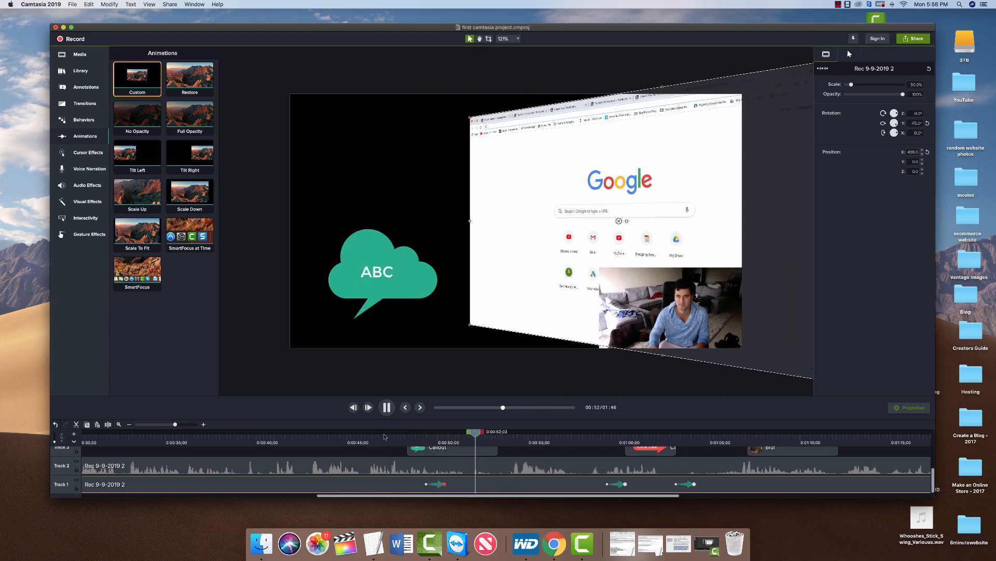
key("space")
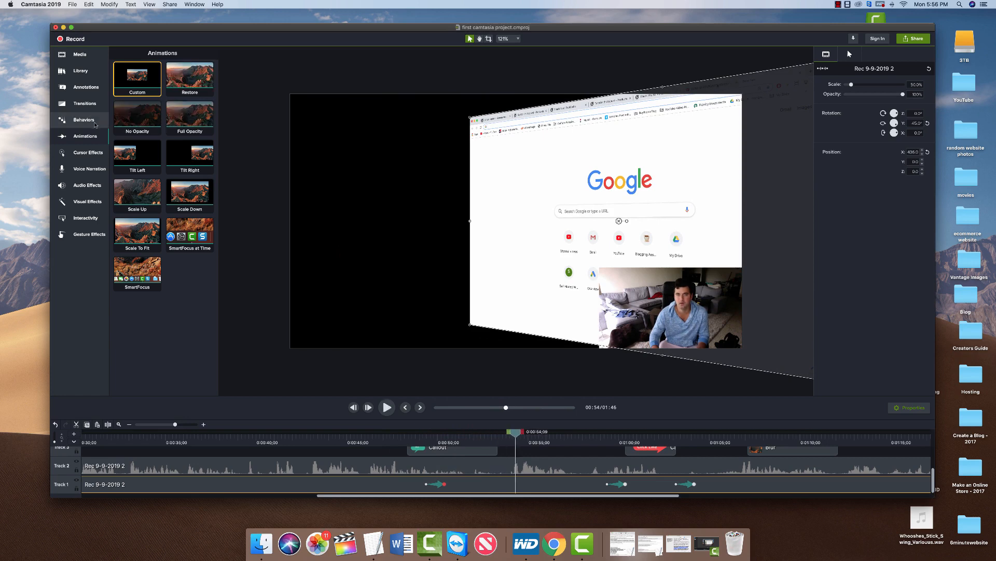
Add a Restore animation after the tilt and play it back.
left_click(180, 81)
left_click_drag(181, 80, 532, 486)
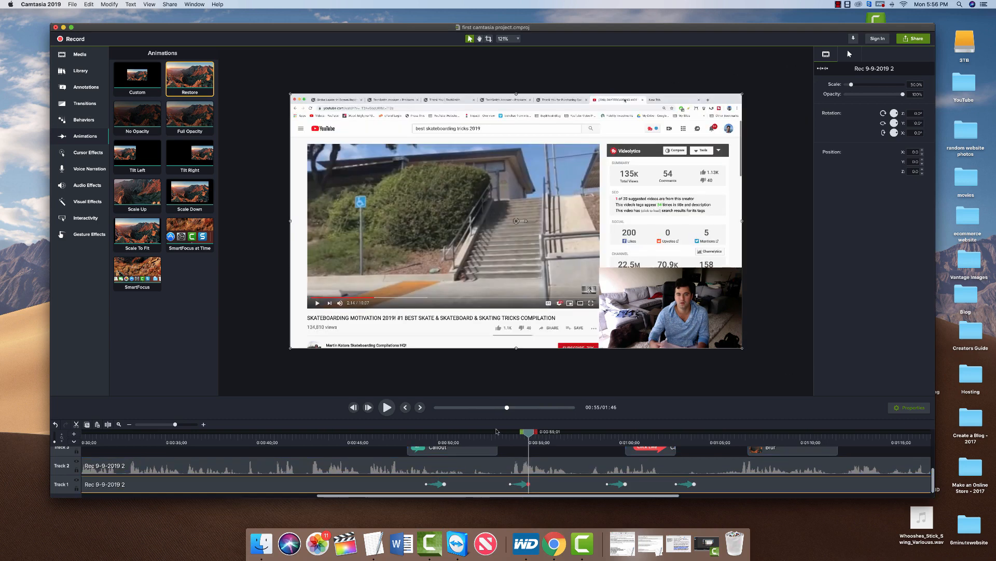
left_click(501, 435)
key("space")
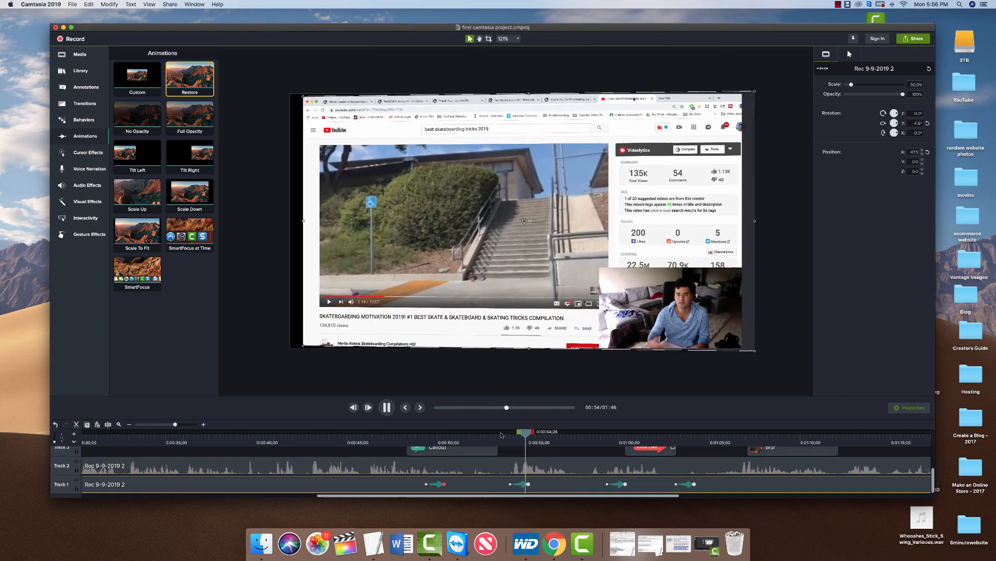
key("space")
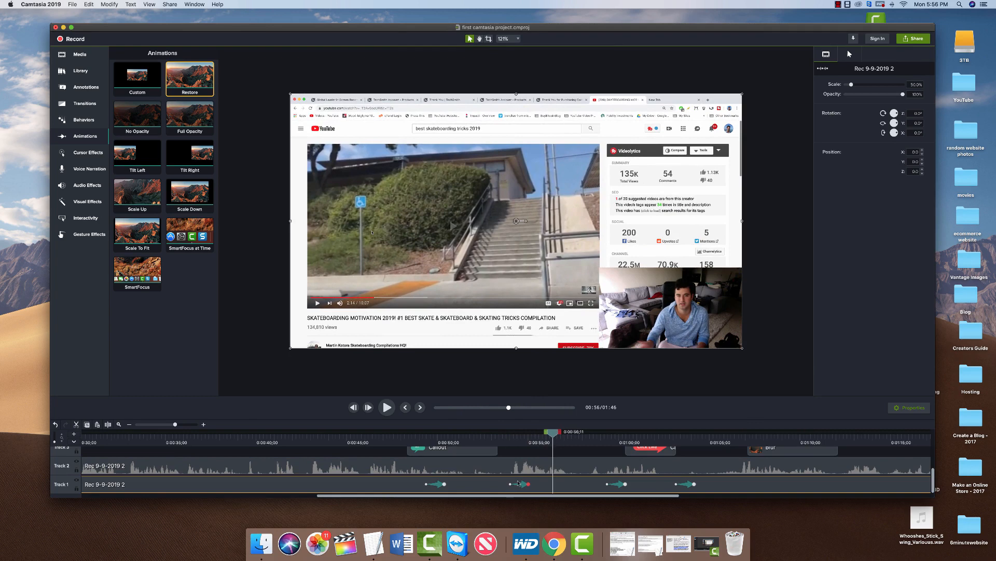
Add a Flip transition at the start of the Rec 9-9-2019 3 clip on Track 1.
left_click(85, 103)
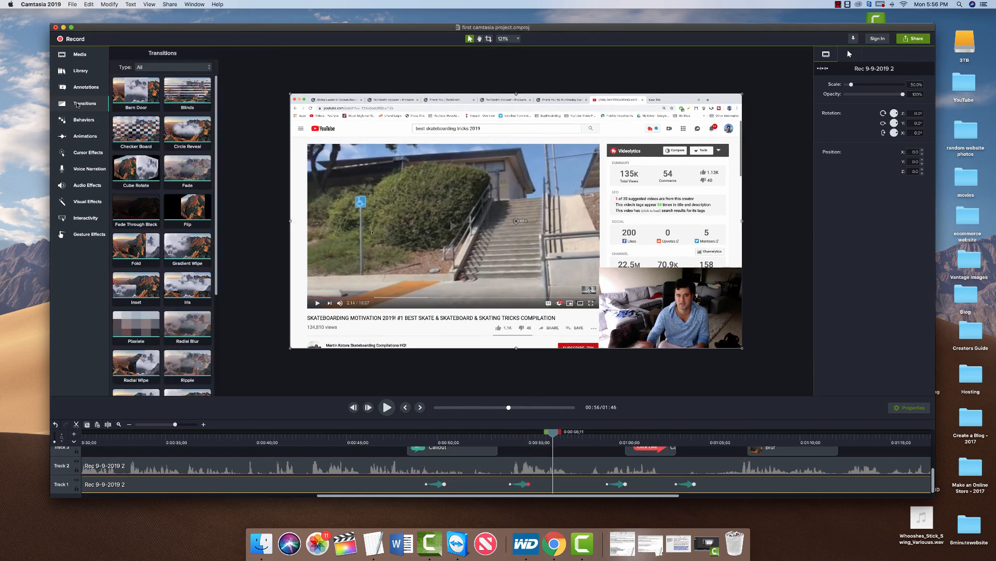
scroll(618, 478, "right", 10)
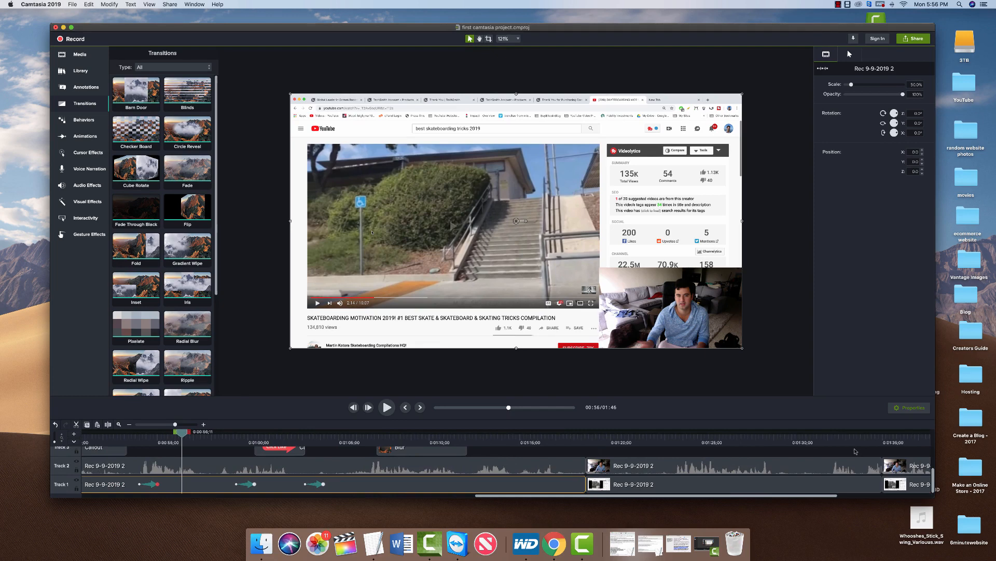
scroll(855, 451, "right", 8)
left_click(694, 484)
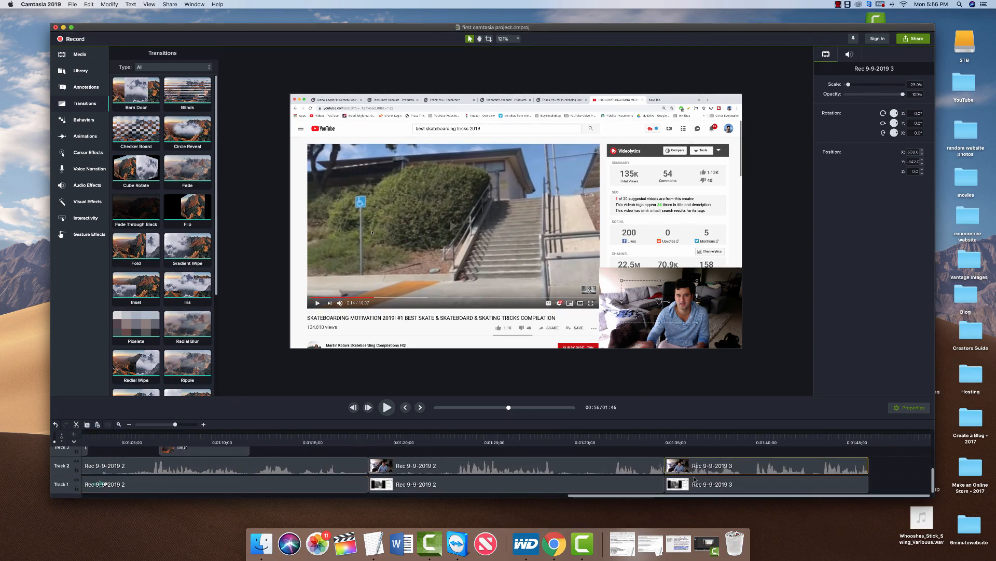
left_click(412, 465)
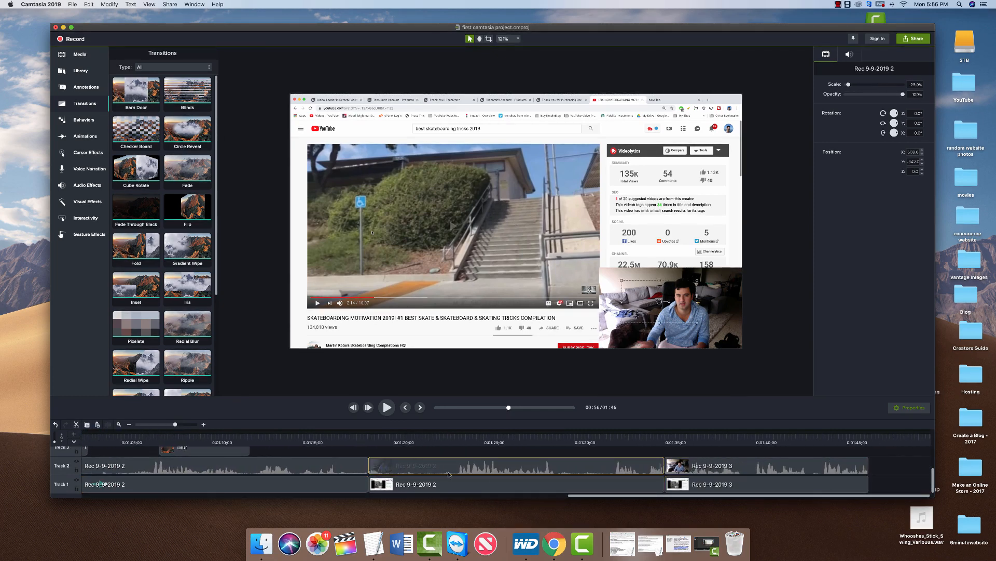
left_click(731, 470)
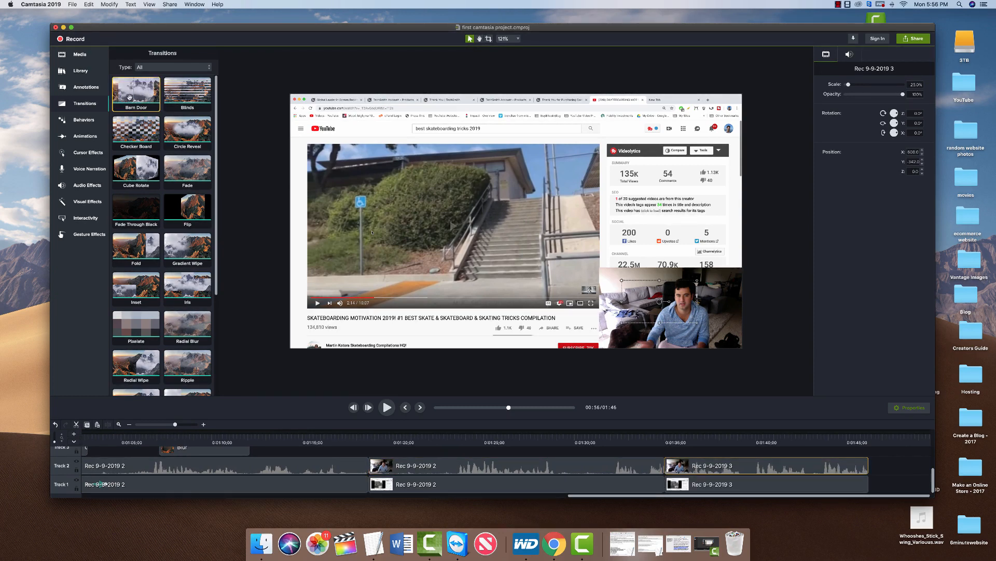
left_click(182, 127)
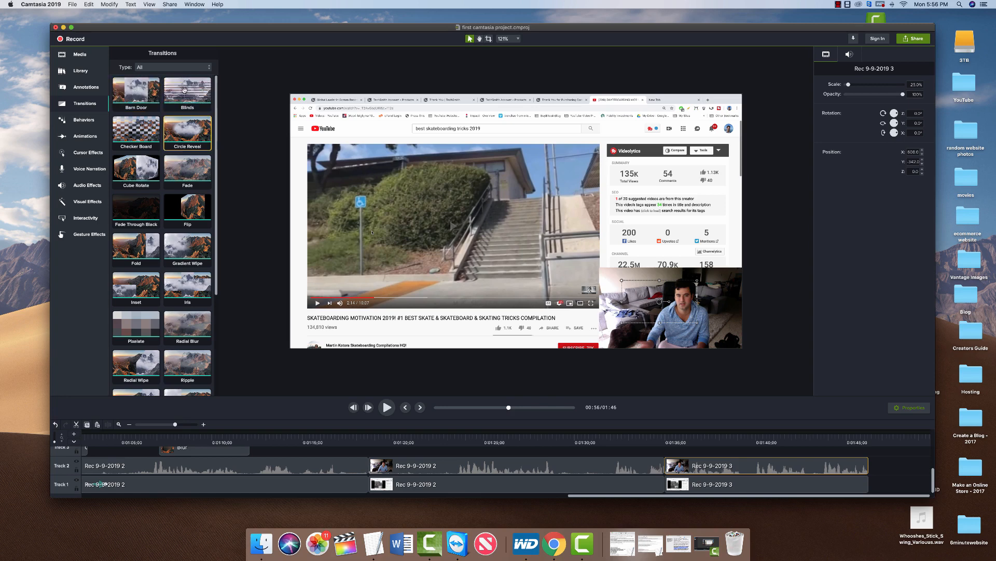
left_click_drag(189, 203, 666, 483)
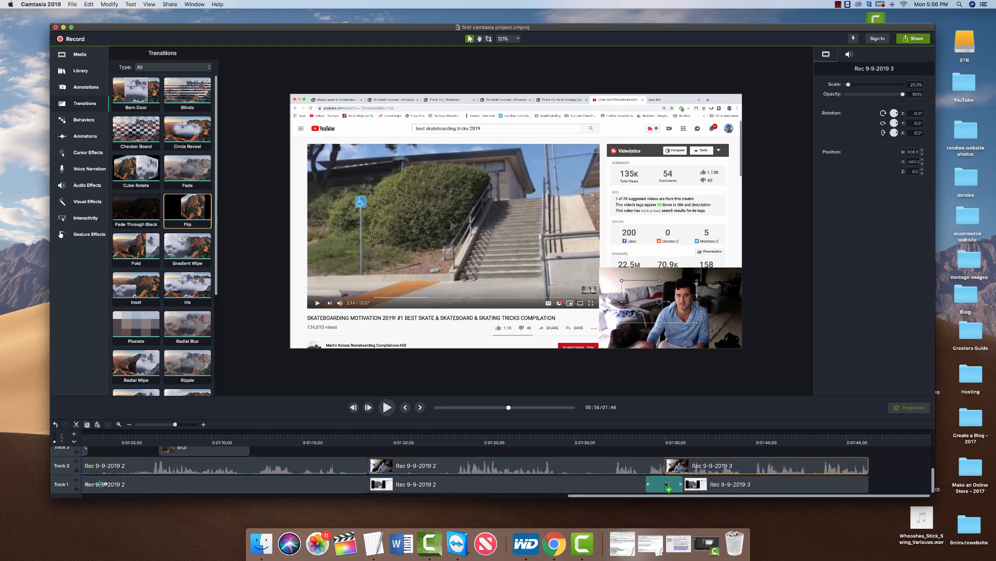
Play back the Flip transition from just before 1:32.
left_click(624, 433)
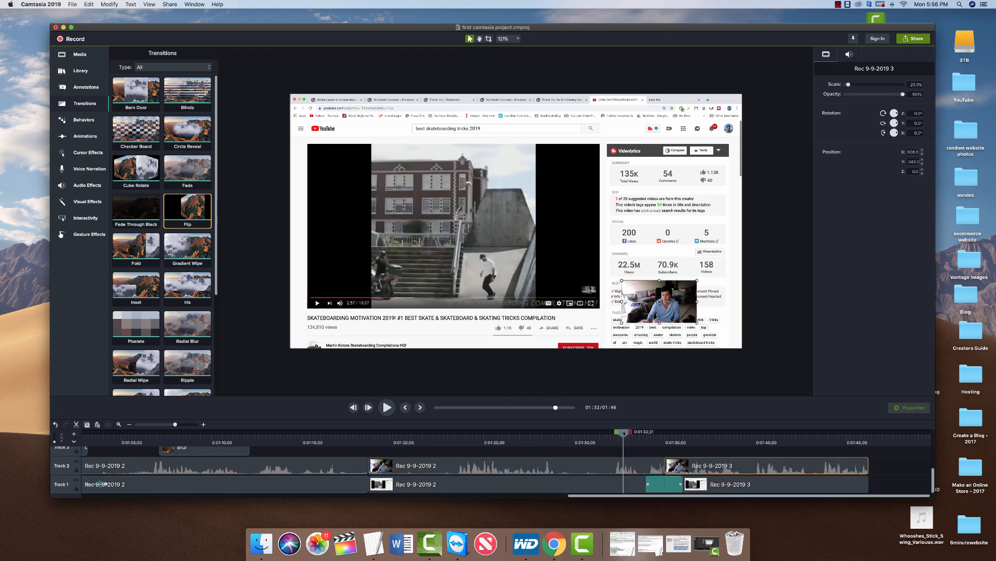
left_click_drag(620, 433, 611, 434)
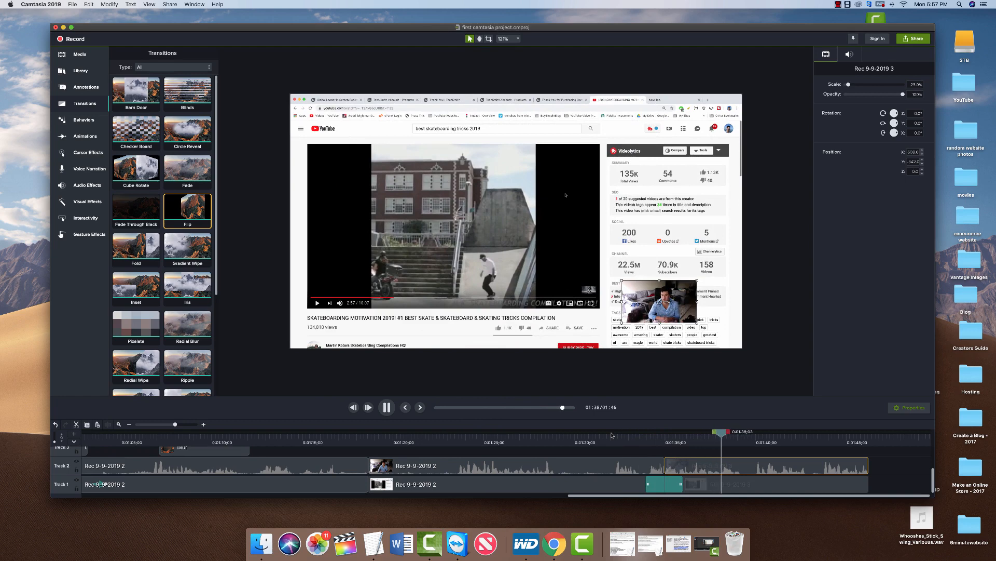
left_click(627, 434)
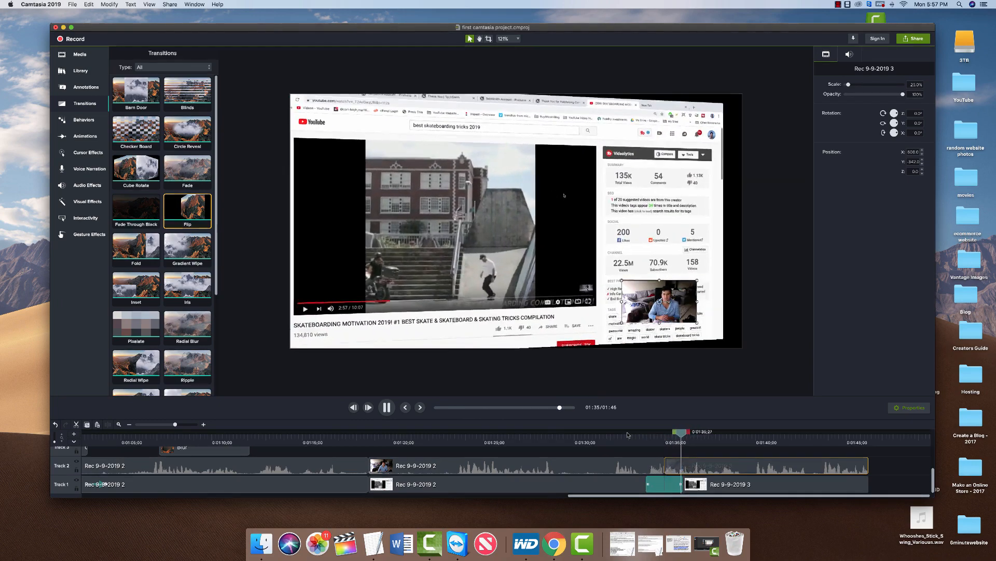
key("space")
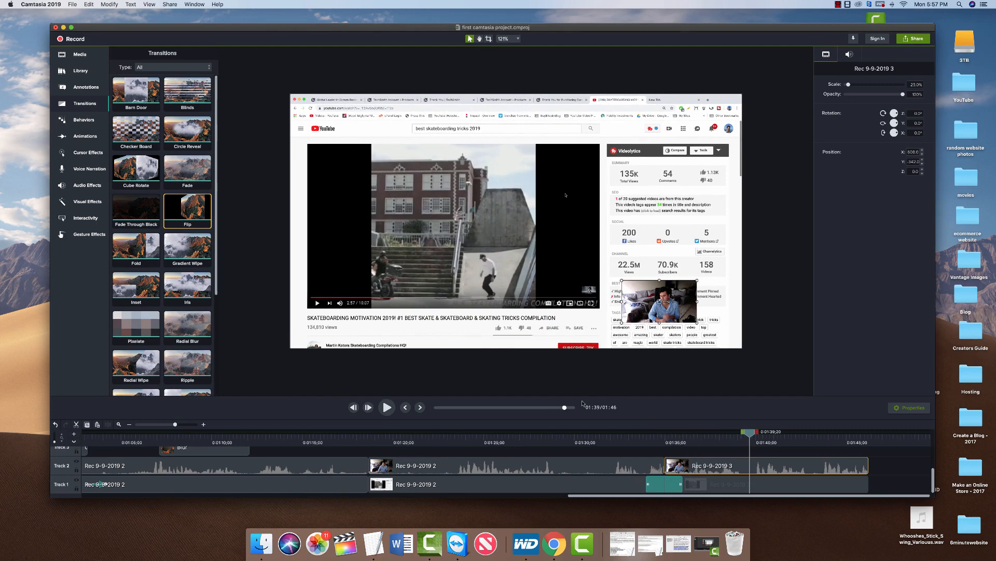
left_click(79, 54)
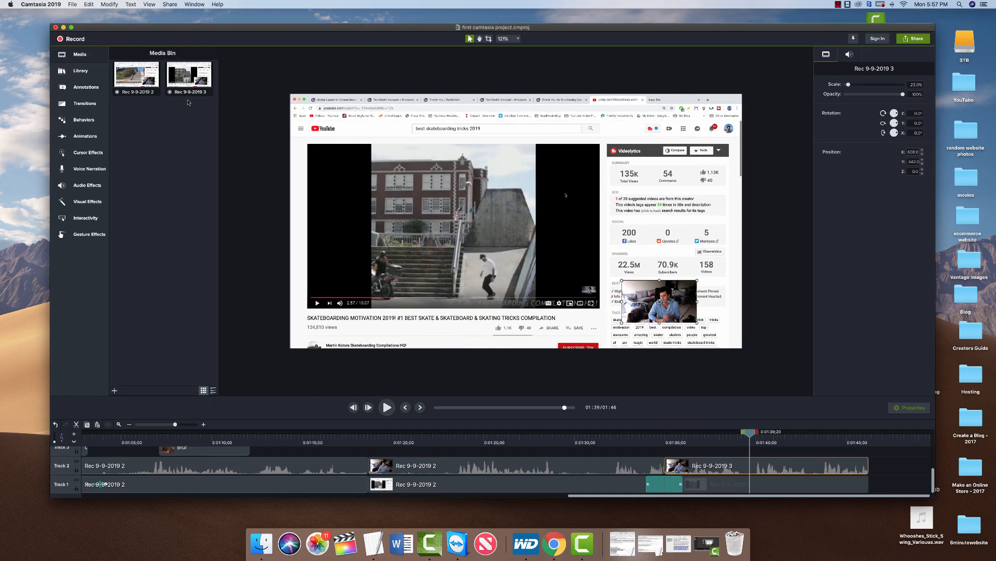
Import the fourth video, MVI_0181, from the TCARD card in Photos and drag it out.
left_click(317, 542)
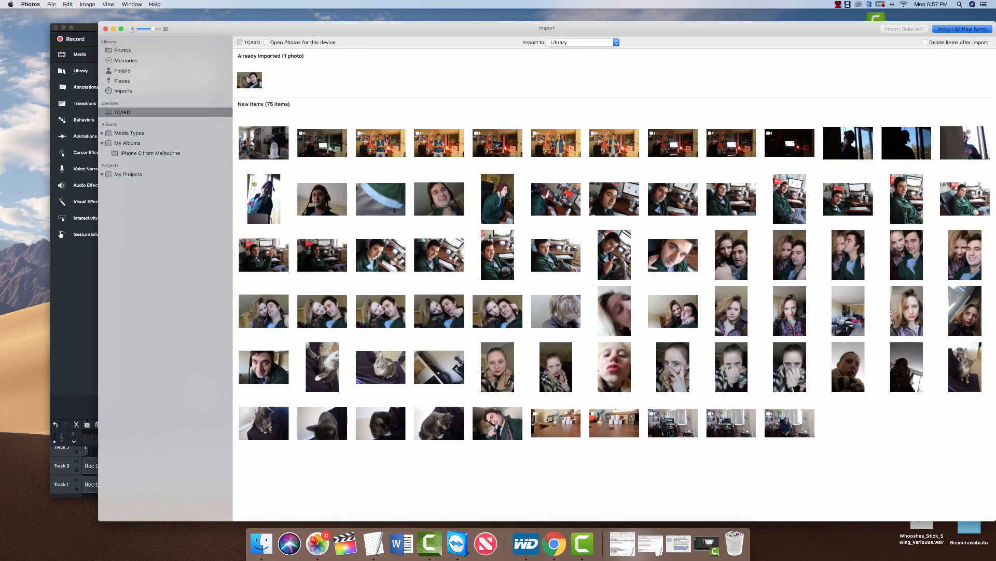
left_click(424, 139)
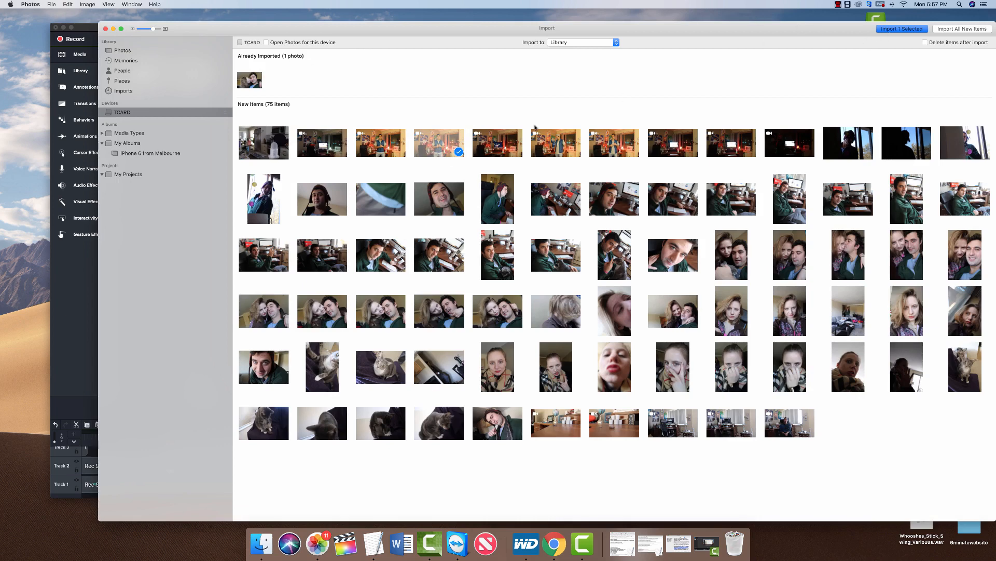
left_click(893, 30)
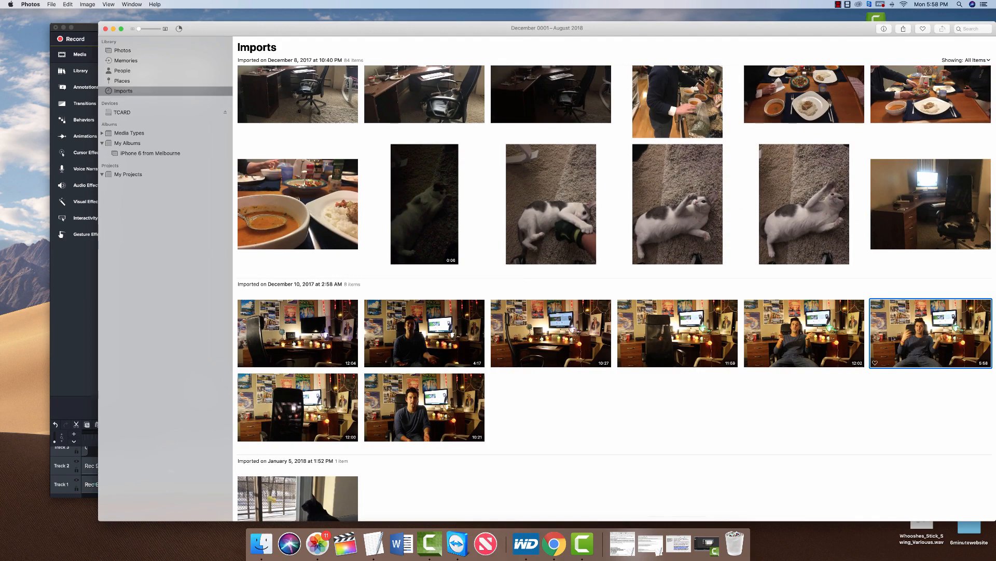
left_click_drag(900, 352, 825, 540)
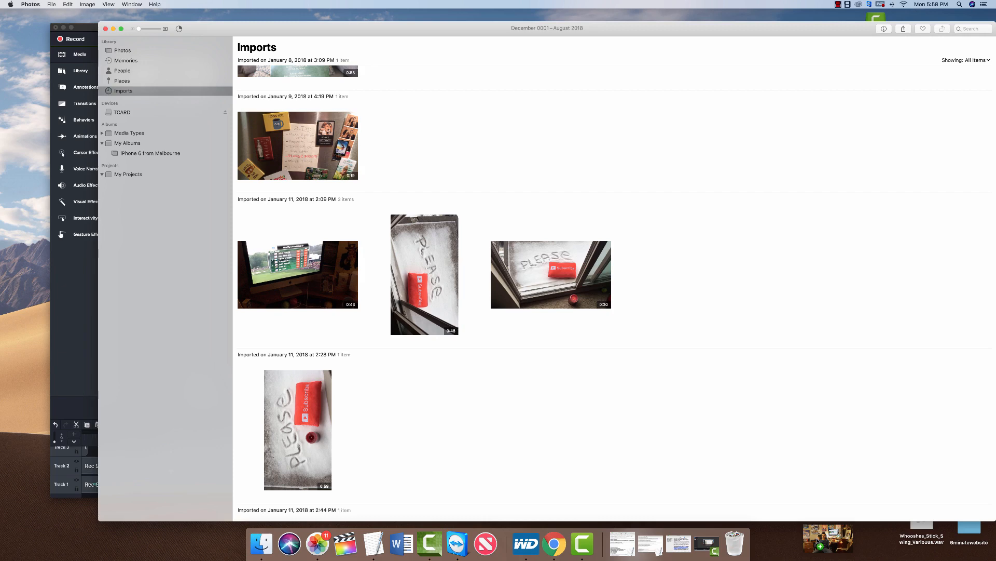
Drop MVI_0181.mov on the desktop beside the Blog folder and bring Camtasia back to the front.
key("F11")
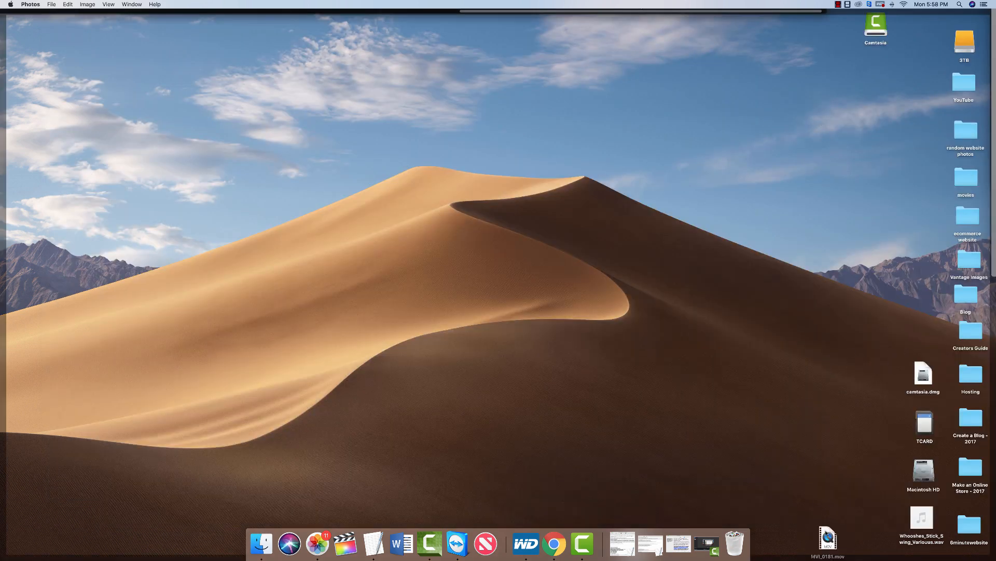
left_click_drag(828, 537, 879, 301)
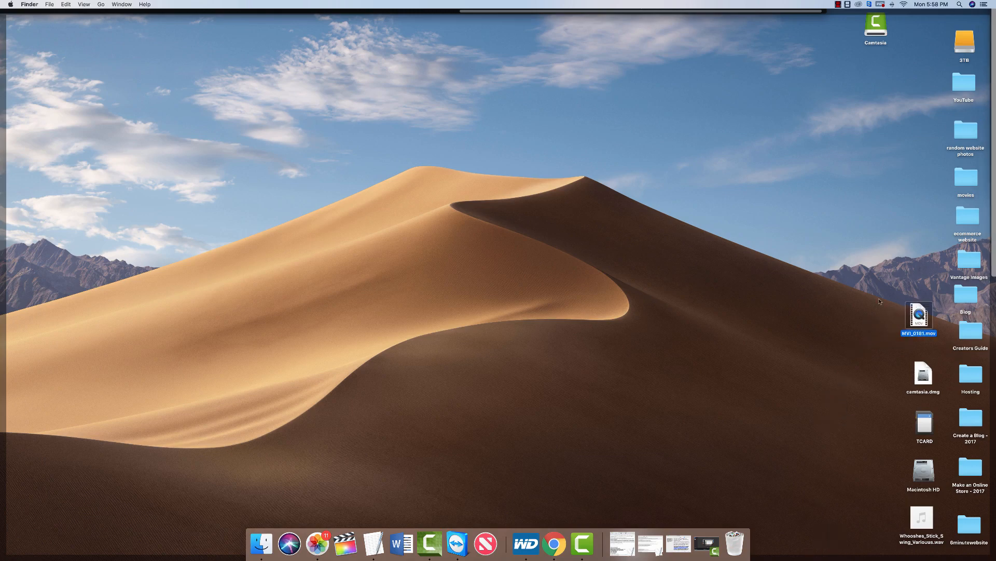
left_click(879, 301)
key("F11")
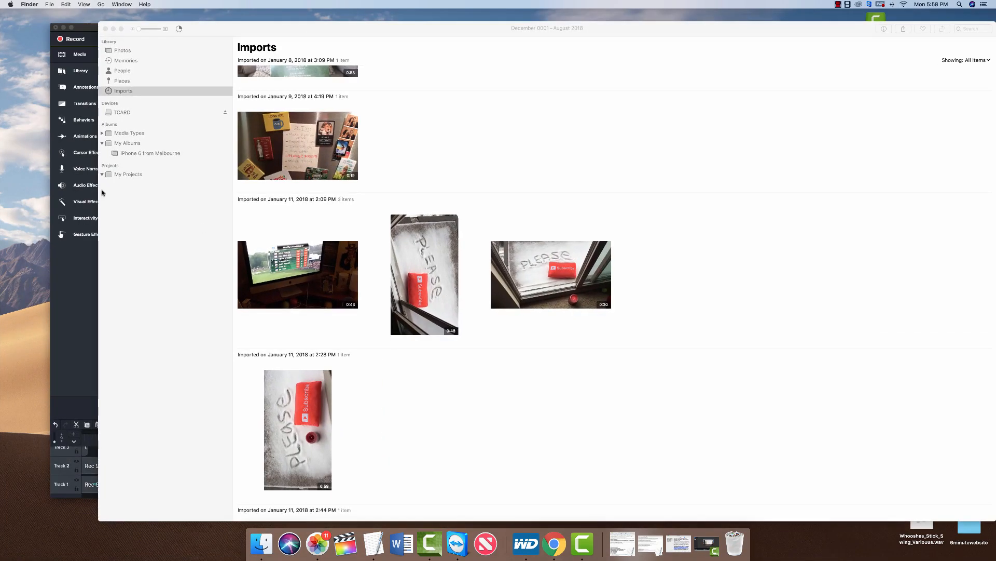
left_click(81, 289)
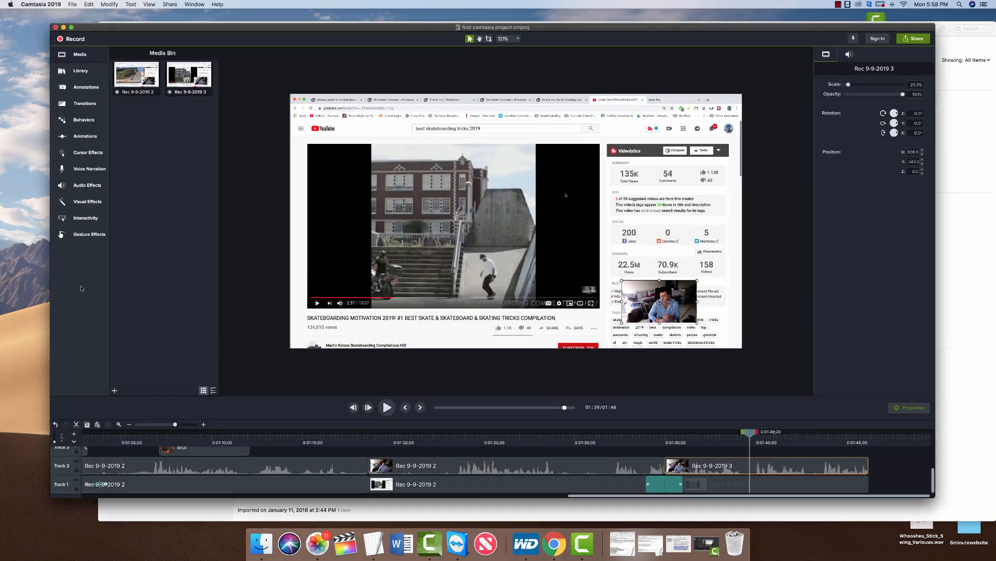
Import MVI_0181.mov from the Desktop into the Media Bin and move the playhead to the end.
right_click(150, 154)
left_click(160, 158)
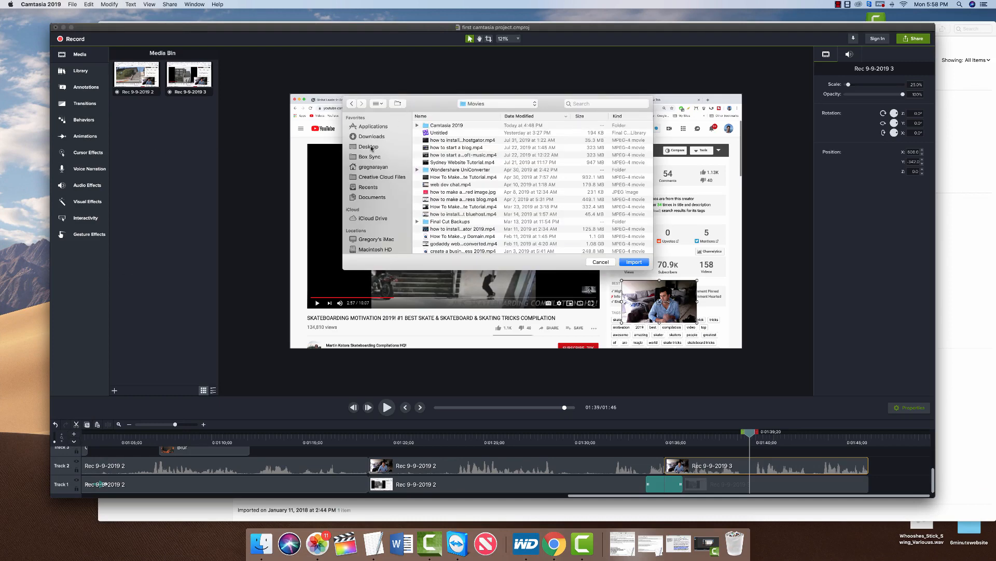
left_click(370, 147)
left_click(435, 127)
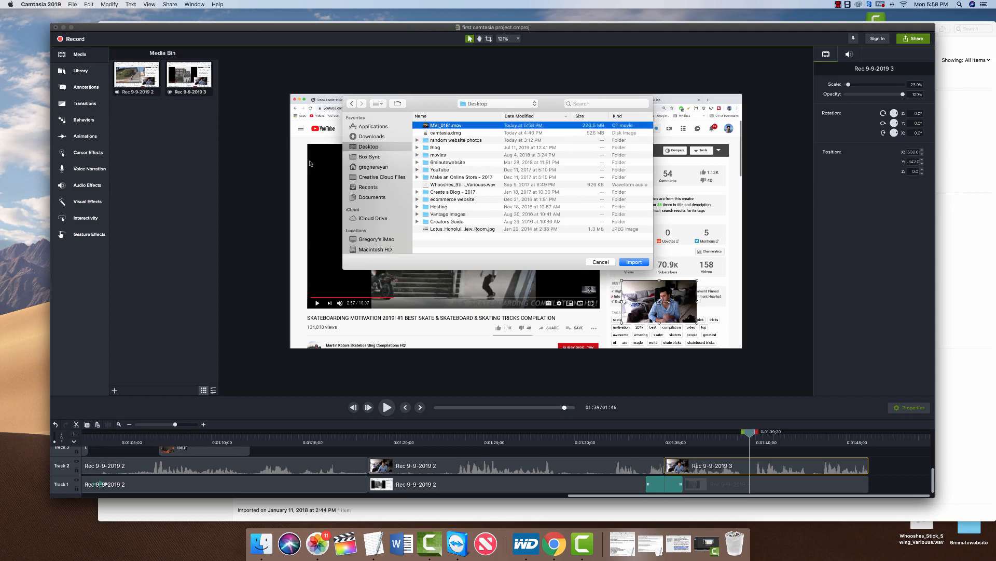
left_click(634, 262)
left_click(132, 120)
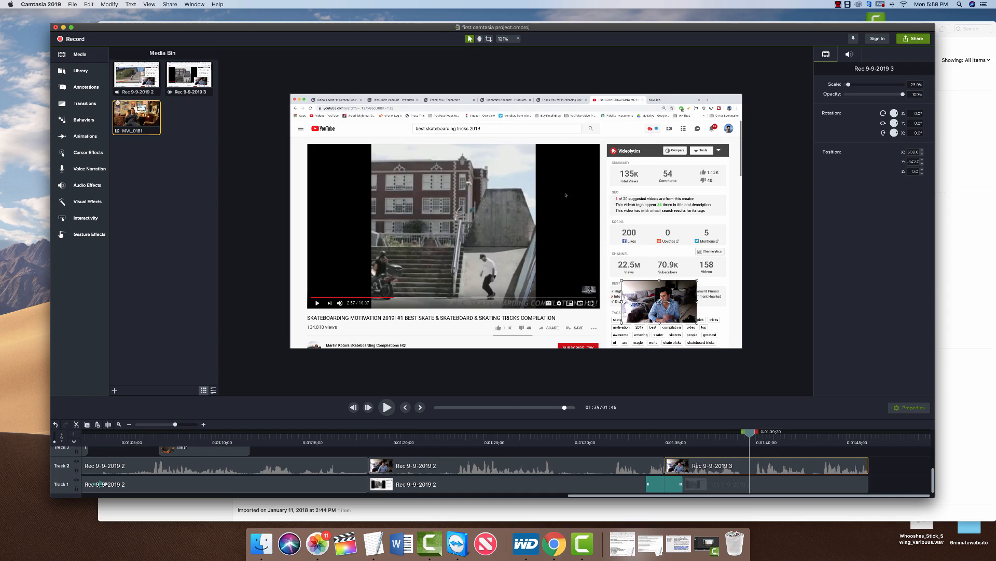
left_click(422, 408)
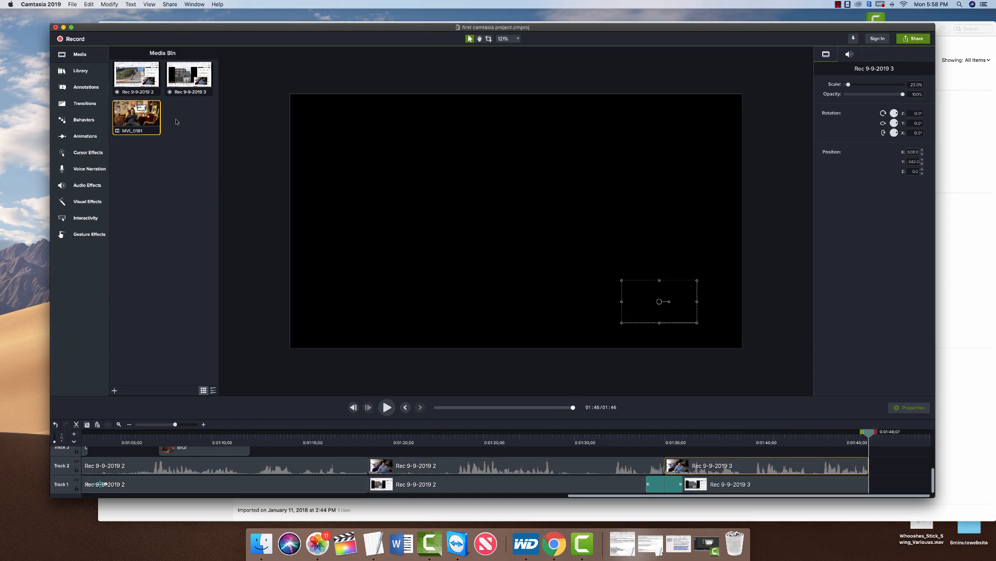
Add MVI_0181 at the playhead on Track 1, right after the Rec 9-9-2019 3 clip.
left_click_drag(148, 111, 778, 357)
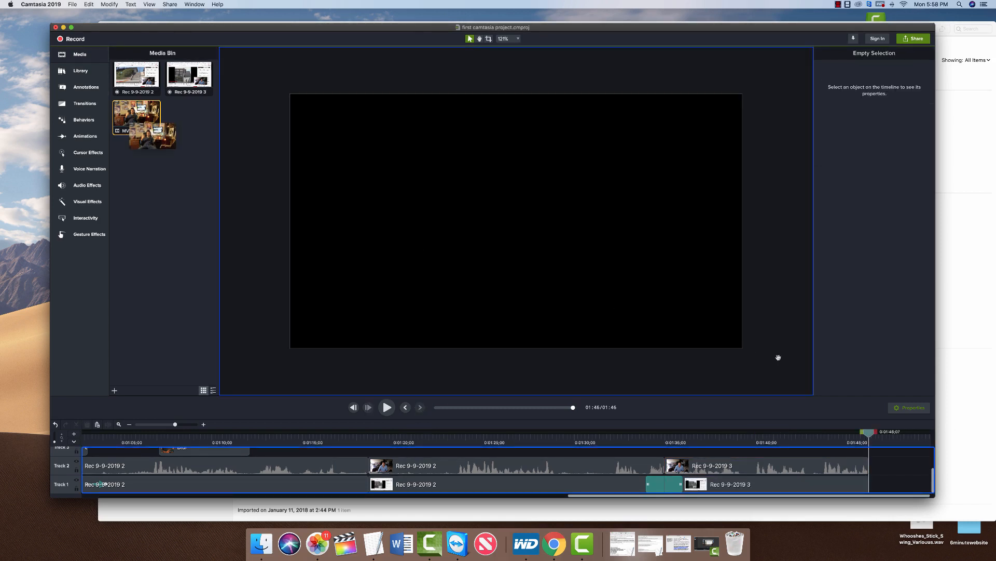
left_click_drag(150, 115, 140, 119)
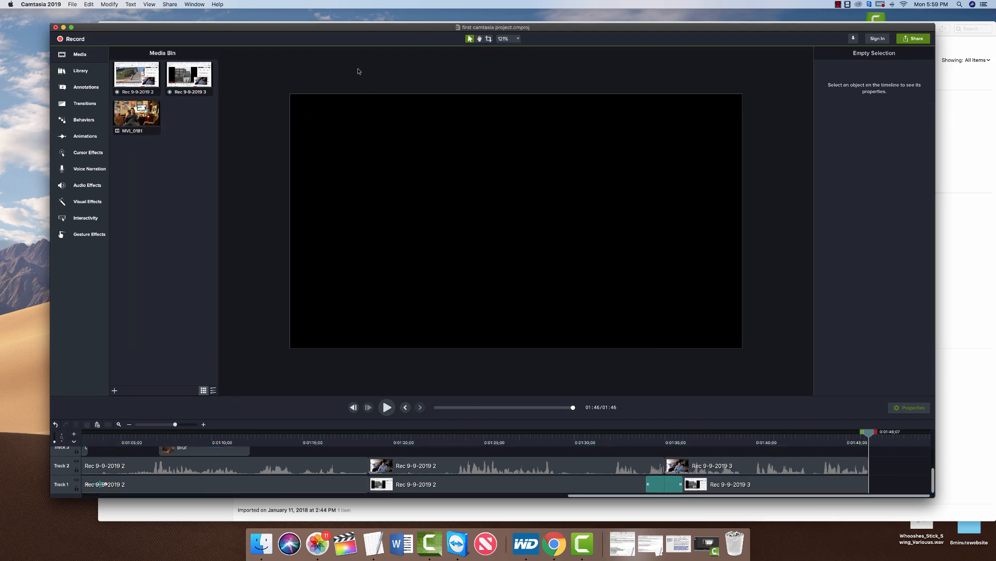
left_click(139, 112)
right_click(142, 109)
left_click(161, 114)
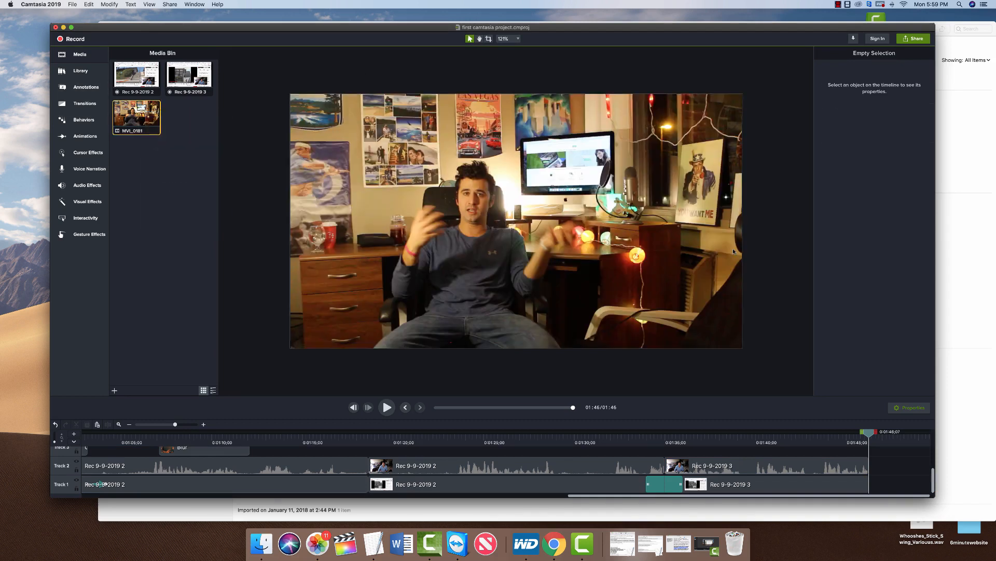
left_click_drag(889, 484, 881, 484)
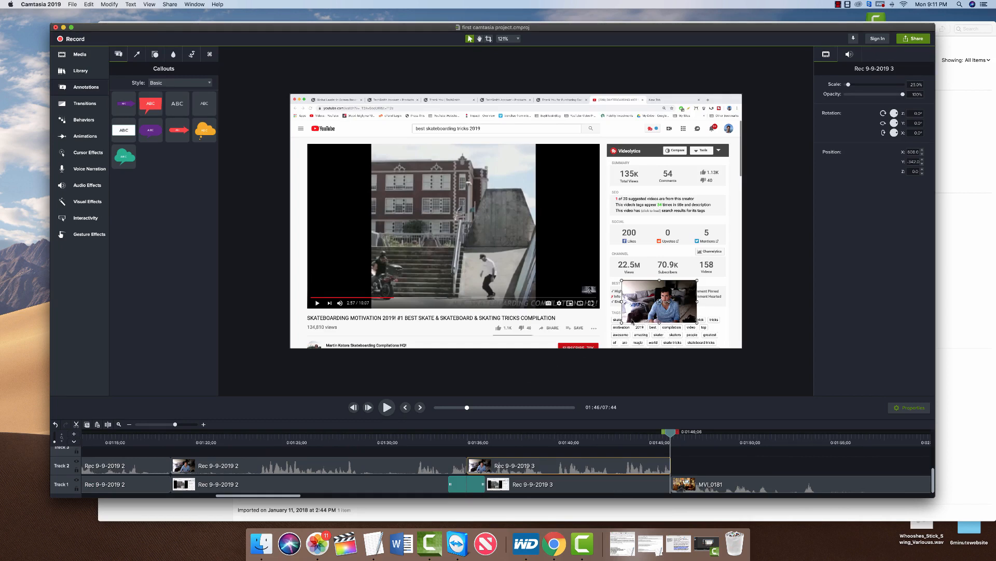
Enlarge the webcam overlay from 25% to 35.7% scale and position it at the lower right.
left_click_drag(647, 299, 651, 266)
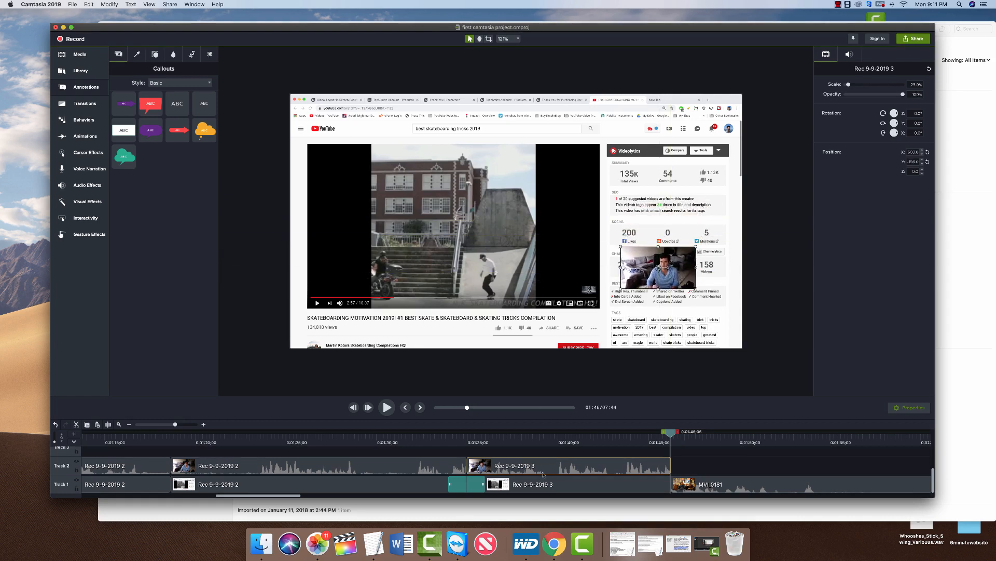
key("Delete")
key("super+z")
left_click_drag(635, 257, 694, 361)
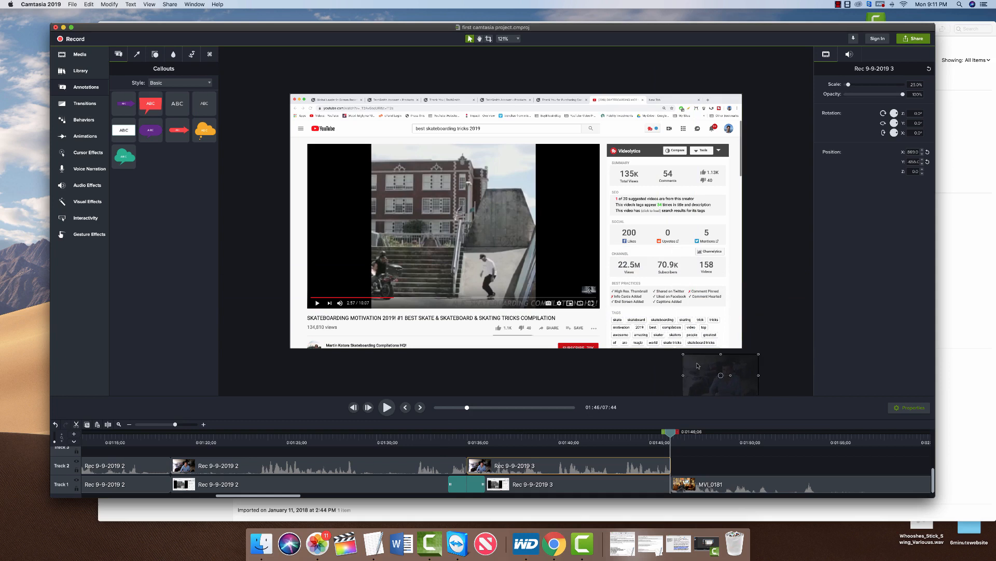
key("super+z")
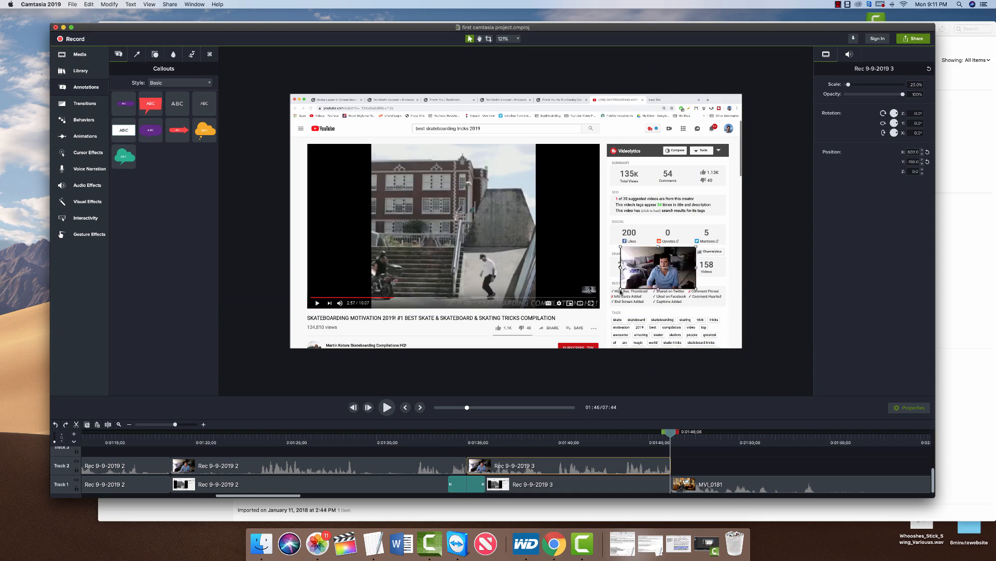
left_click_drag(620, 289, 527, 341)
left_click_drag(538, 290, 547, 263)
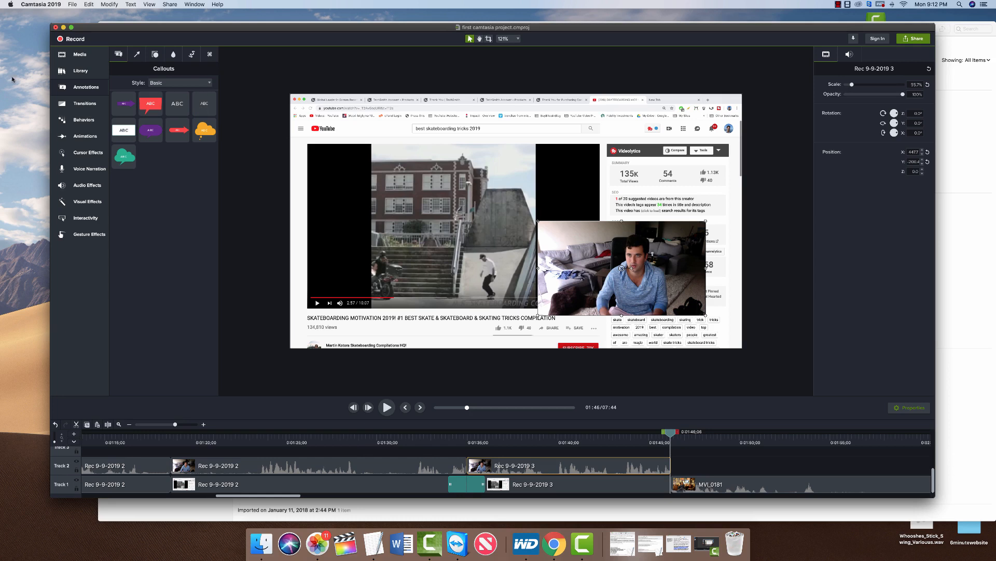
Add a Custom animation to the webcam clip whose end point pushes the overlay off the right edge.
left_click(97, 139)
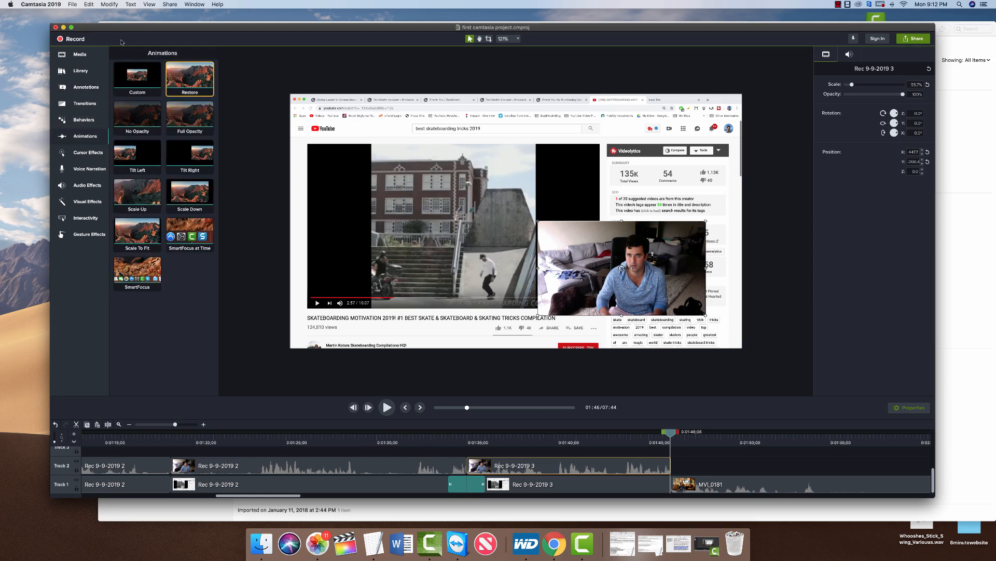
left_click_drag(137, 78, 614, 472)
left_click(613, 469)
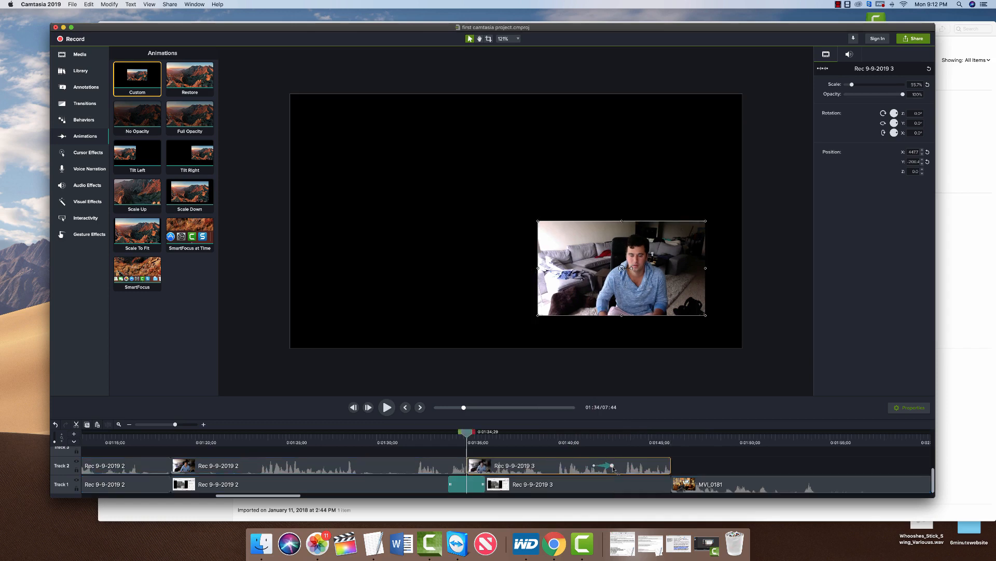
left_click(612, 466)
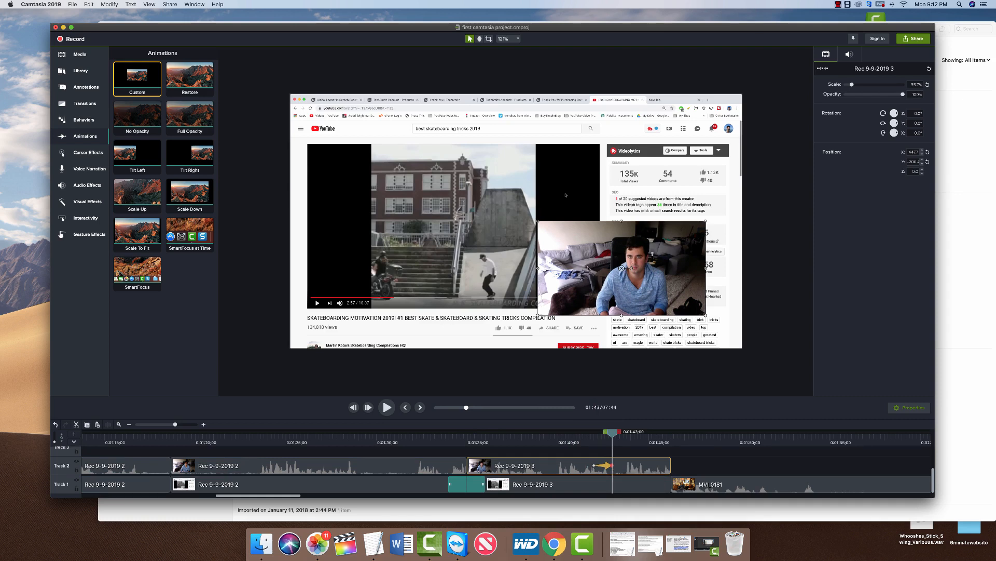
left_click_drag(577, 269, 784, 269)
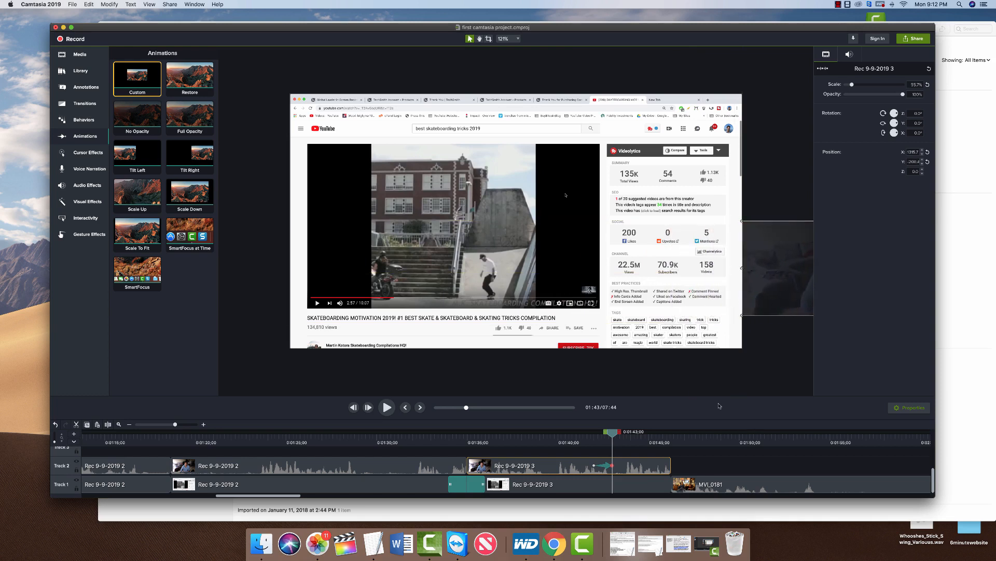
Rewind before the animation and preview the webcam overlay sliding out, playing it twice.
left_click(573, 434)
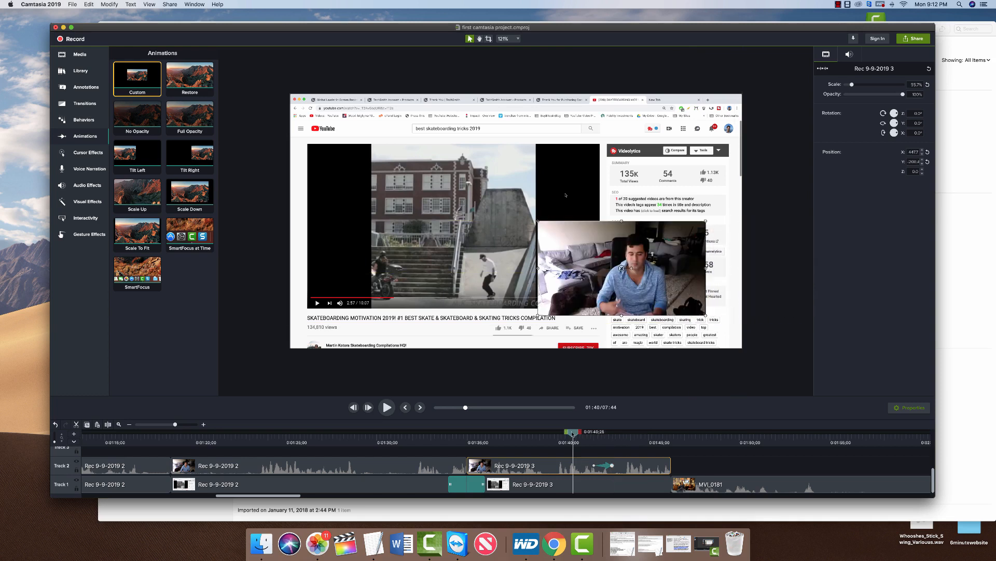
key("space")
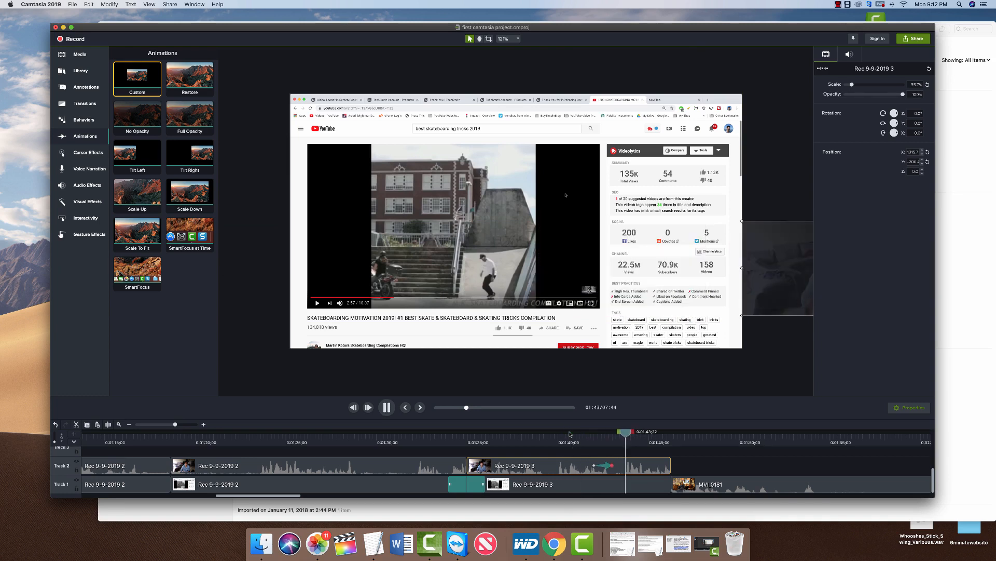
key("space")
left_click(607, 467)
left_click(612, 435)
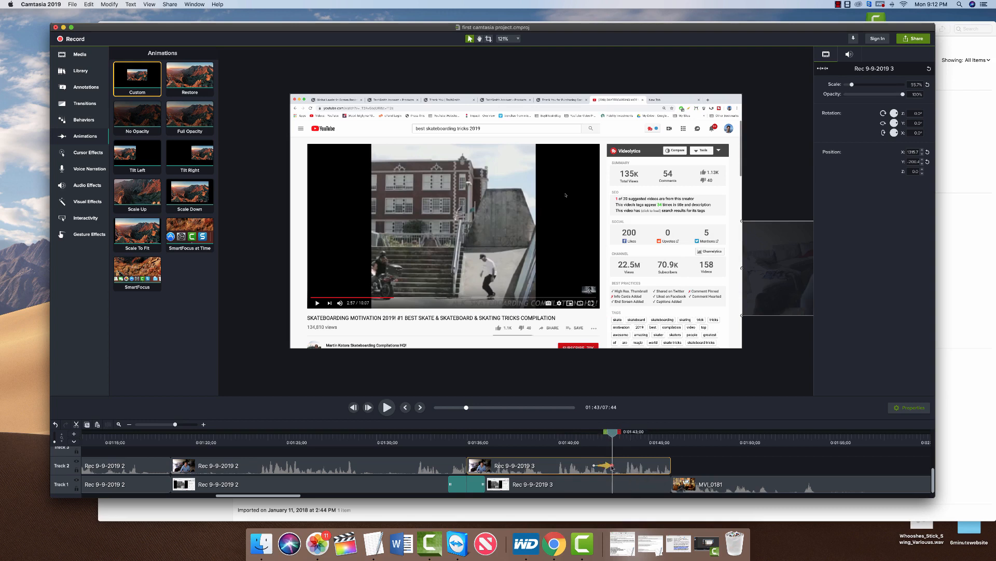
left_click_drag(612, 433, 531, 432)
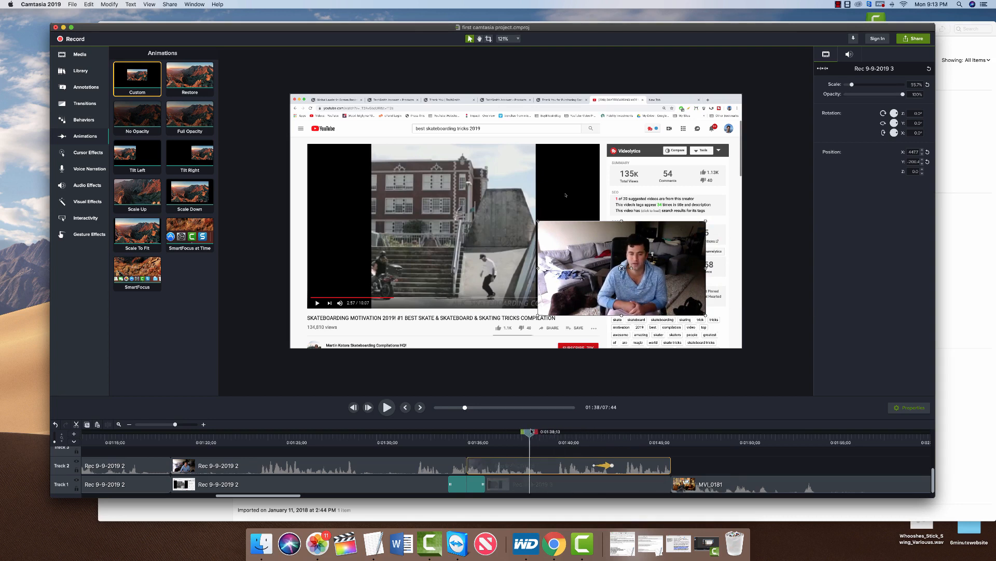
key("space")
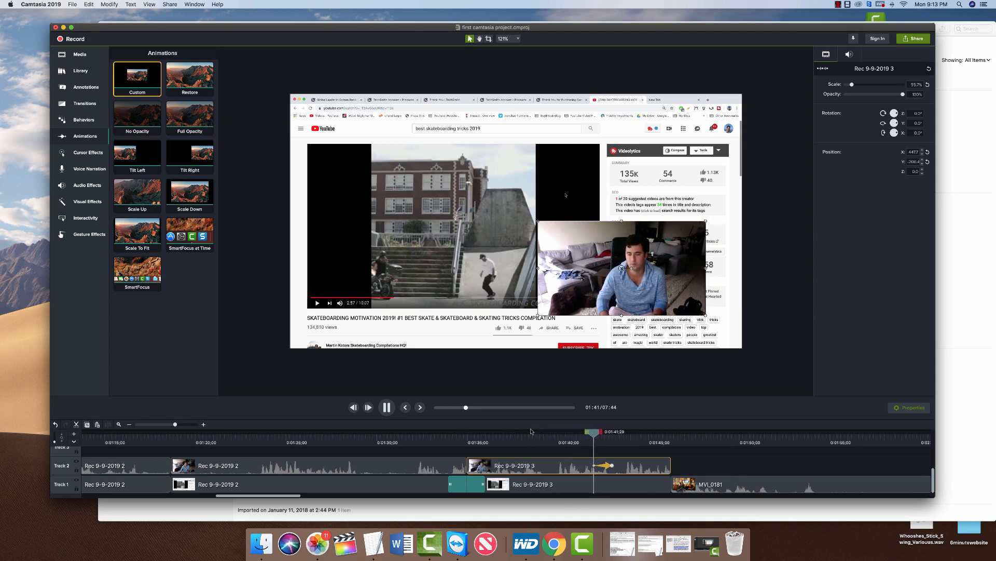
key("space")
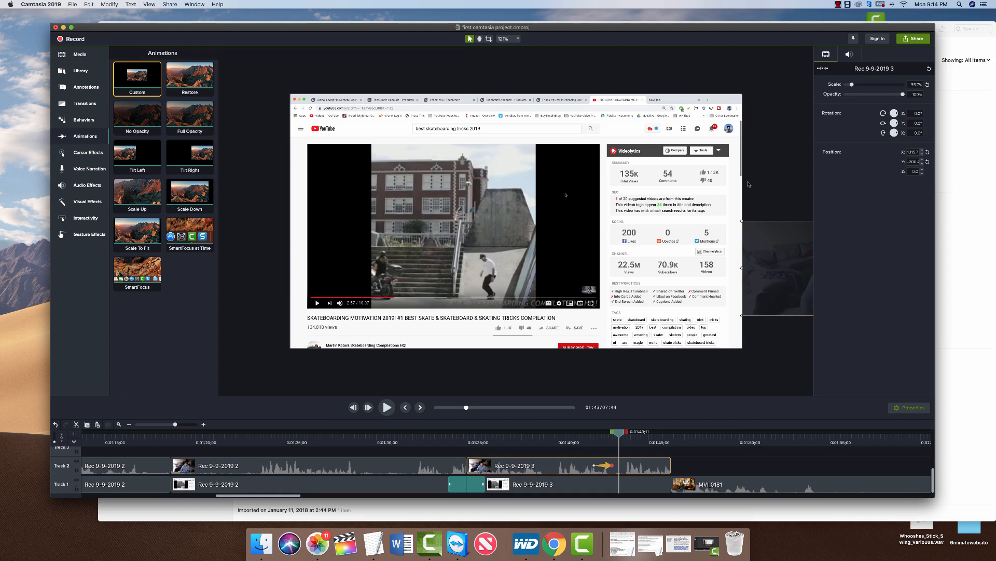
Switch the Tools panel from Animations to the Cursor Effects collection.
left_click(72, 154)
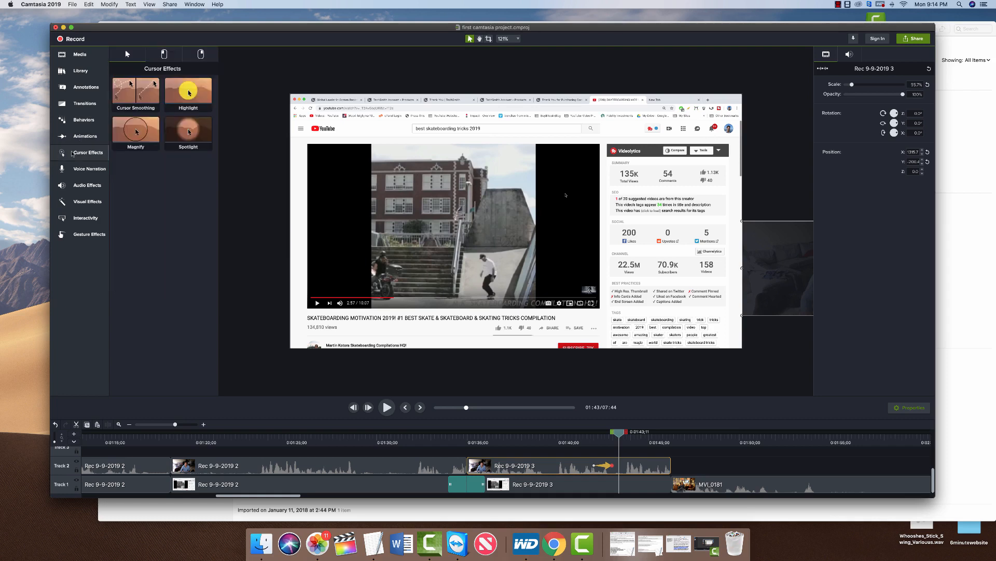
Apply the yellow Highlight cursor effect to the Rec 9-9-2019 2 clip on Track 1.
left_click(179, 87)
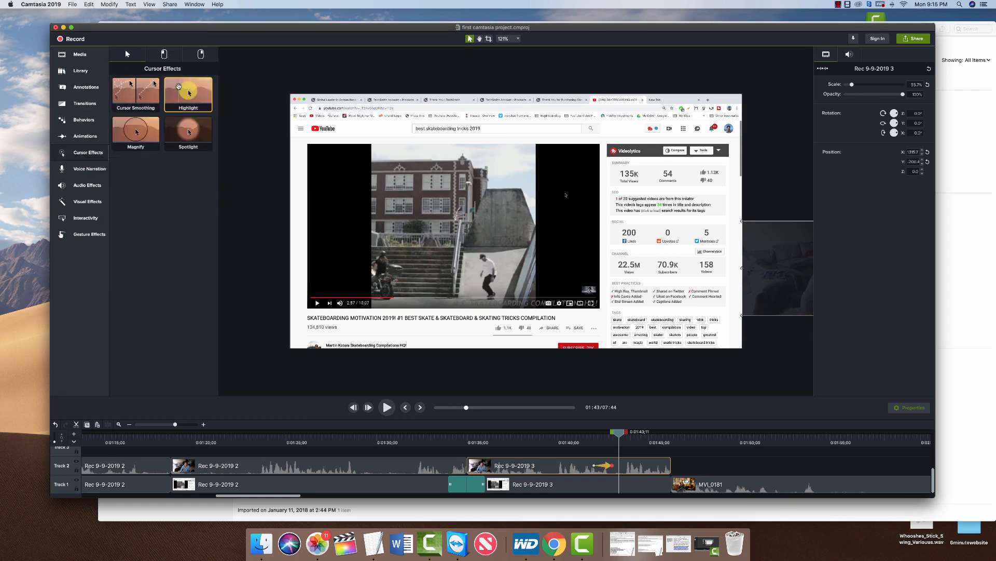
left_click_drag(179, 87, 469, 447)
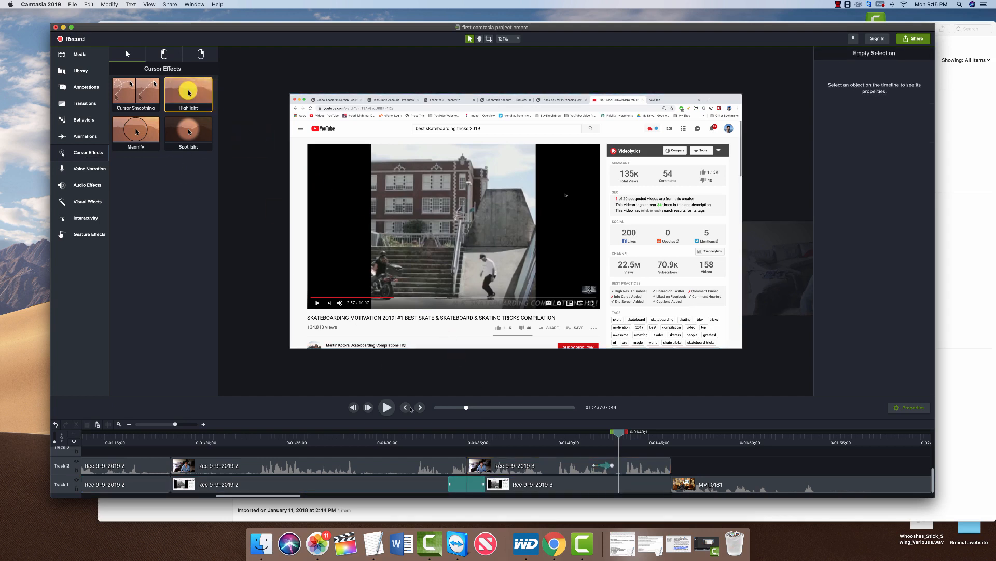
scroll(408, 455, "up", 2)
left_click_drag(188, 94, 421, 494)
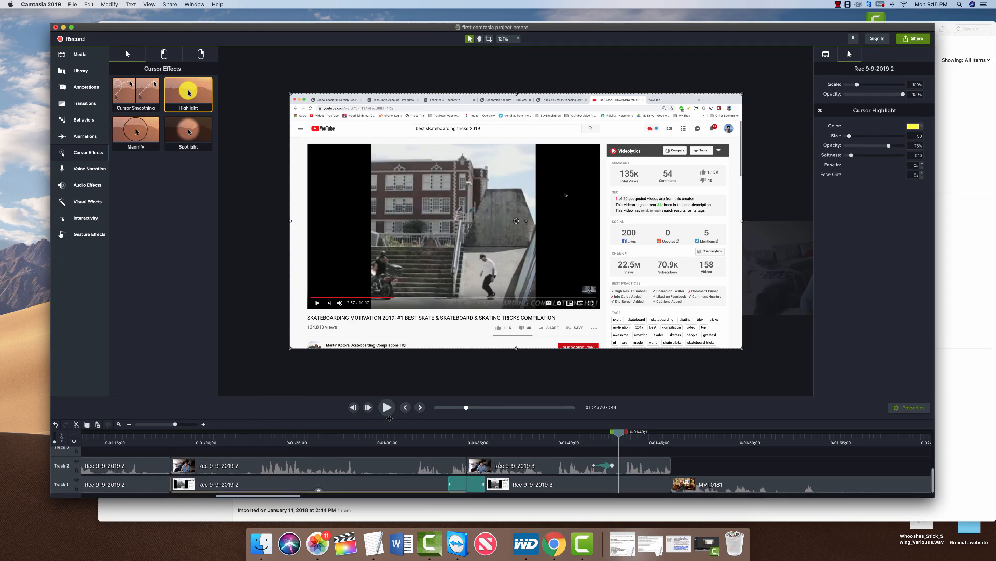
Enlarge the timeline, preview the highlight around 1:19–1:21, and expand the clip's effects.
left_click_drag(403, 419, 402, 357)
left_click(232, 430)
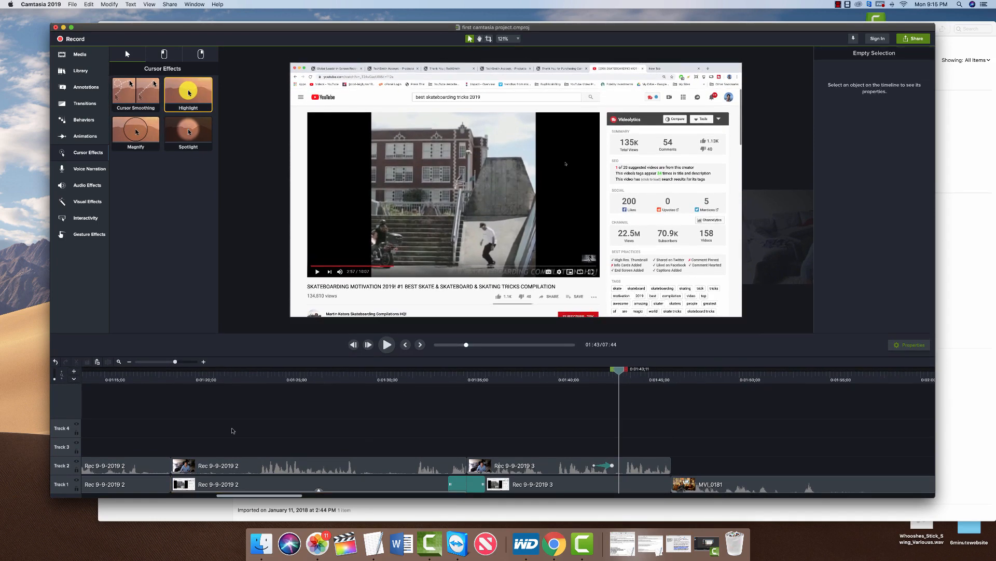
left_click(223, 372)
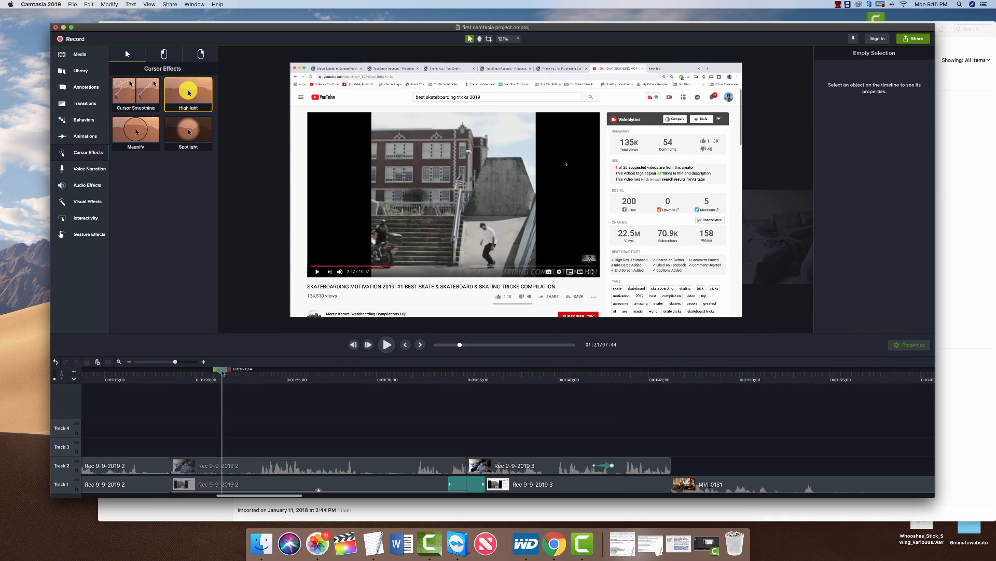
key("space")
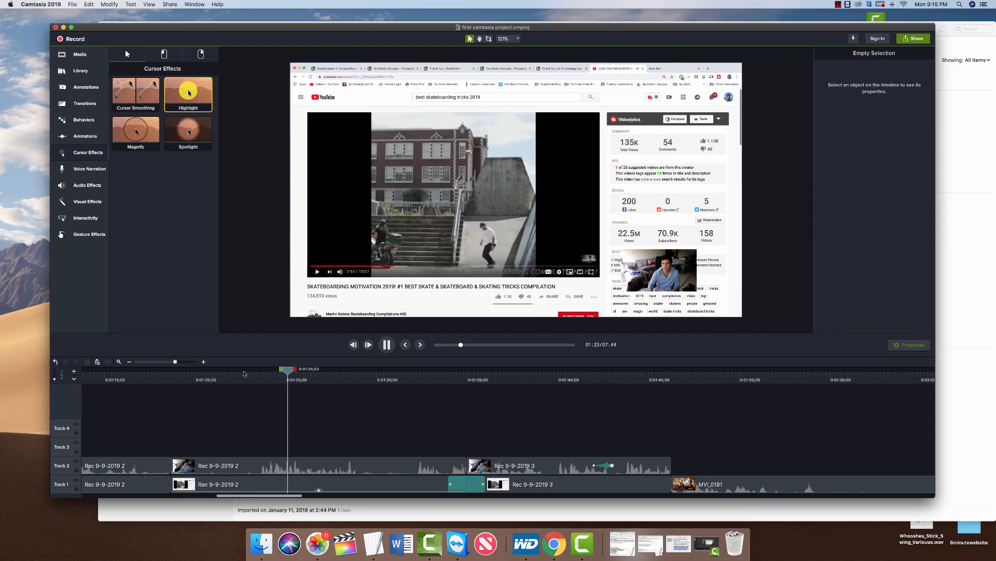
key("space")
left_click(196, 373)
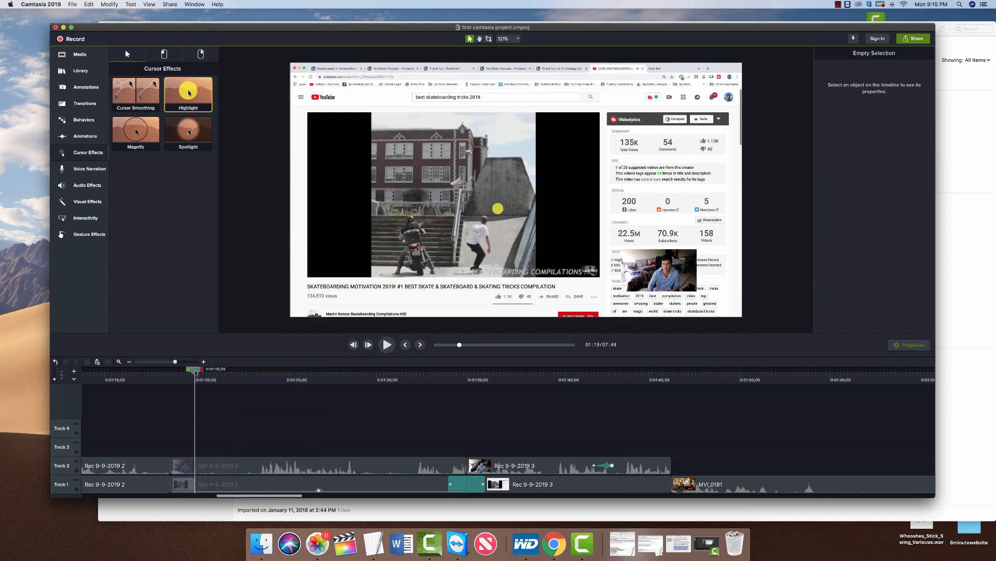
key("space")
left_click(181, 373)
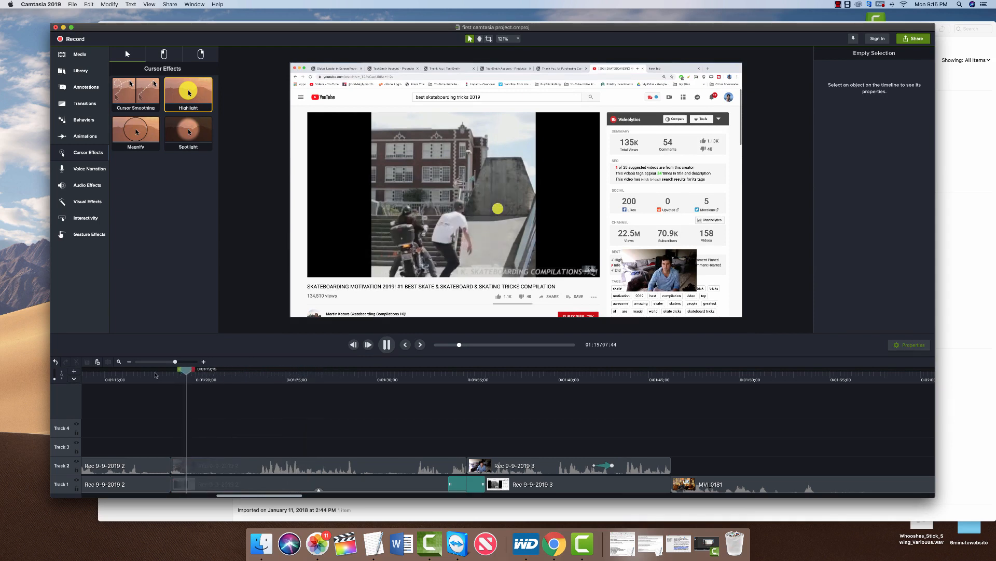
key("space")
left_click(411, 373)
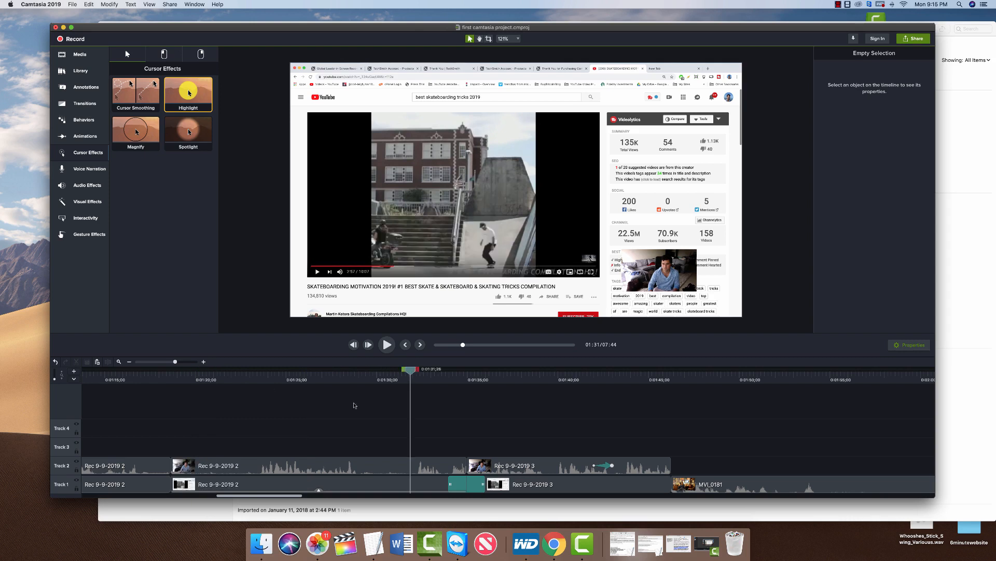
left_click(319, 491)
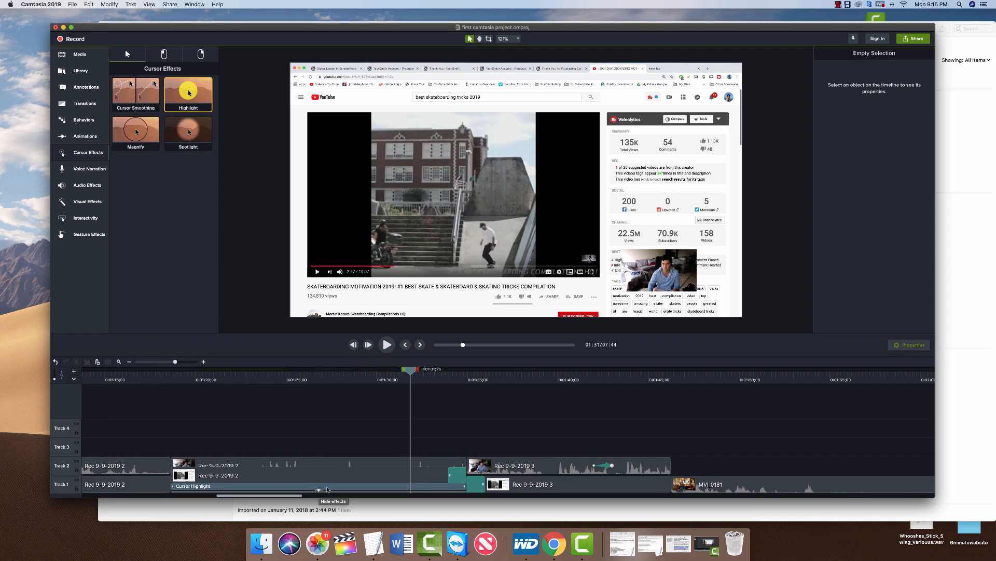
Remove the Cursor Highlight effect, then step through edit points and select the MVI_0181 clip.
right_click(331, 487)
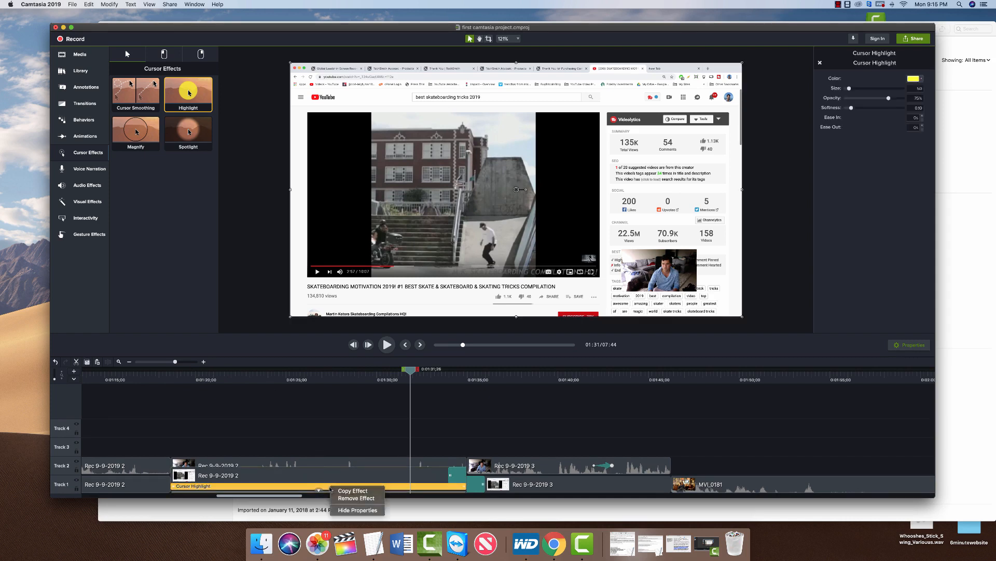
left_click(342, 498)
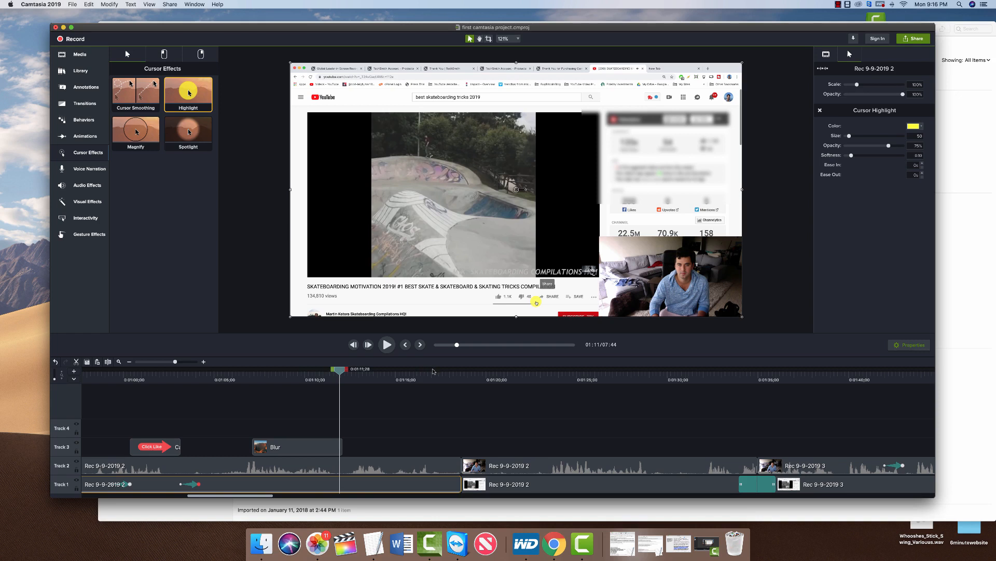
left_click(418, 344)
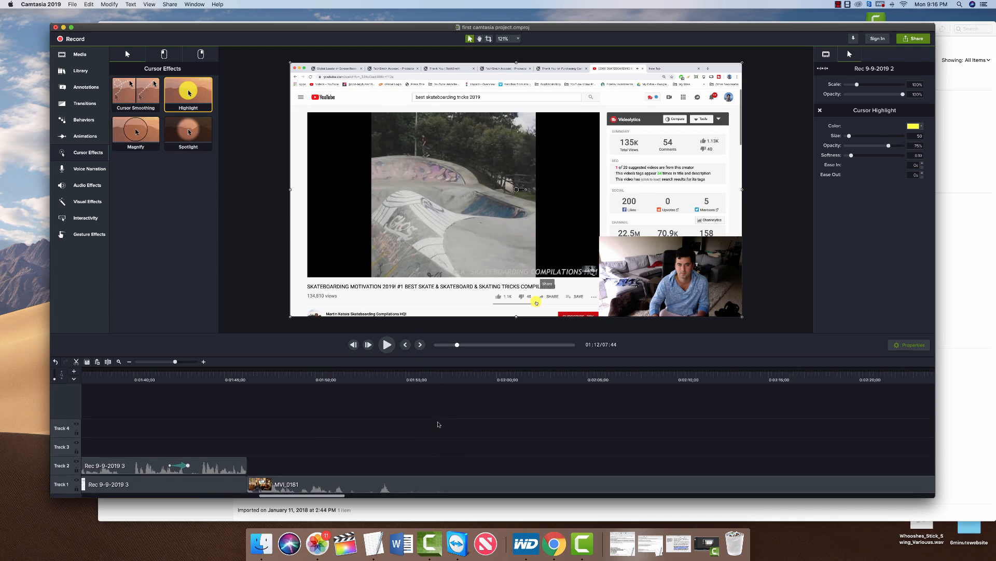
scroll(438, 424, "right", 10)
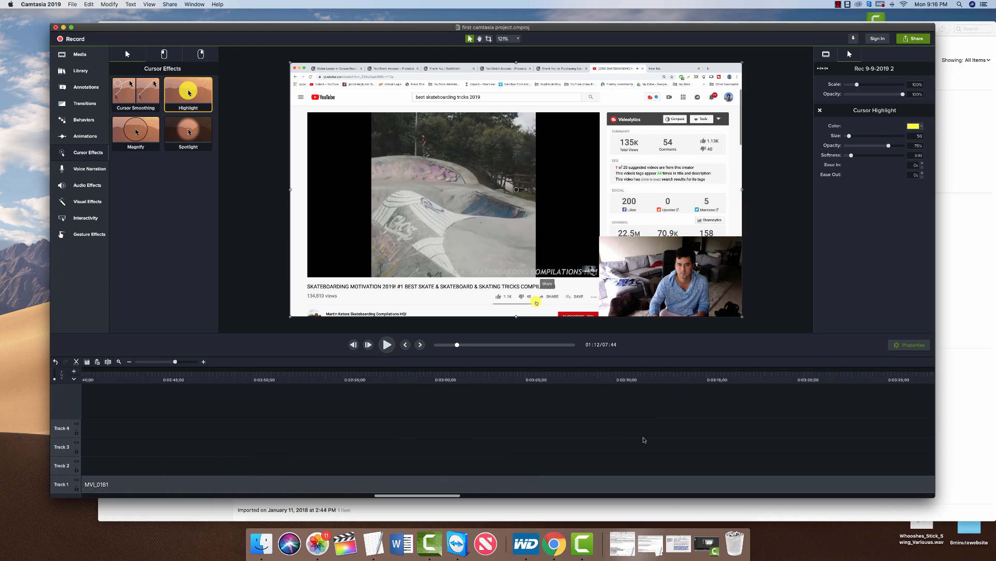
scroll(644, 440, "left", 5)
left_click(406, 344)
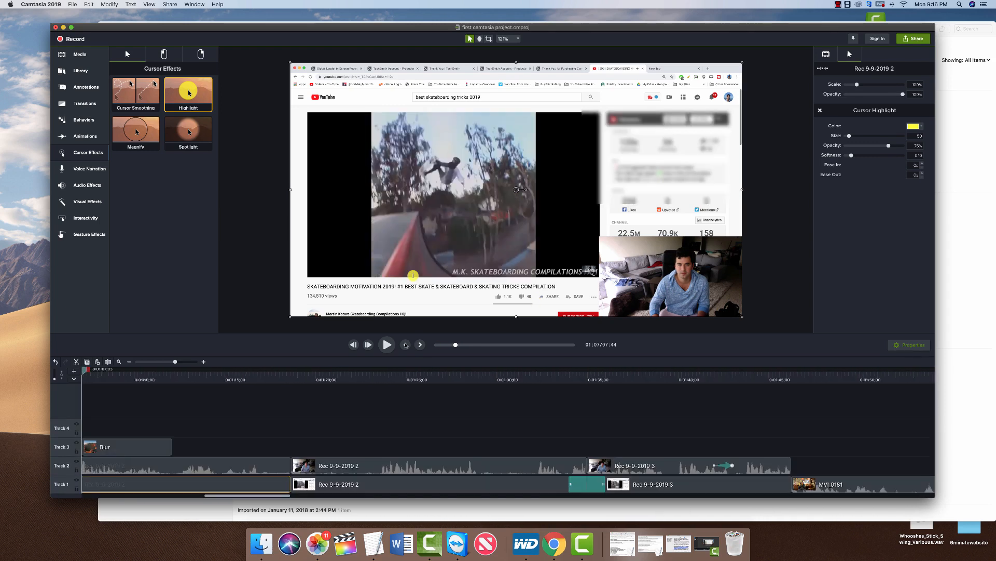
left_click(421, 344)
scroll(729, 467, "right", 5)
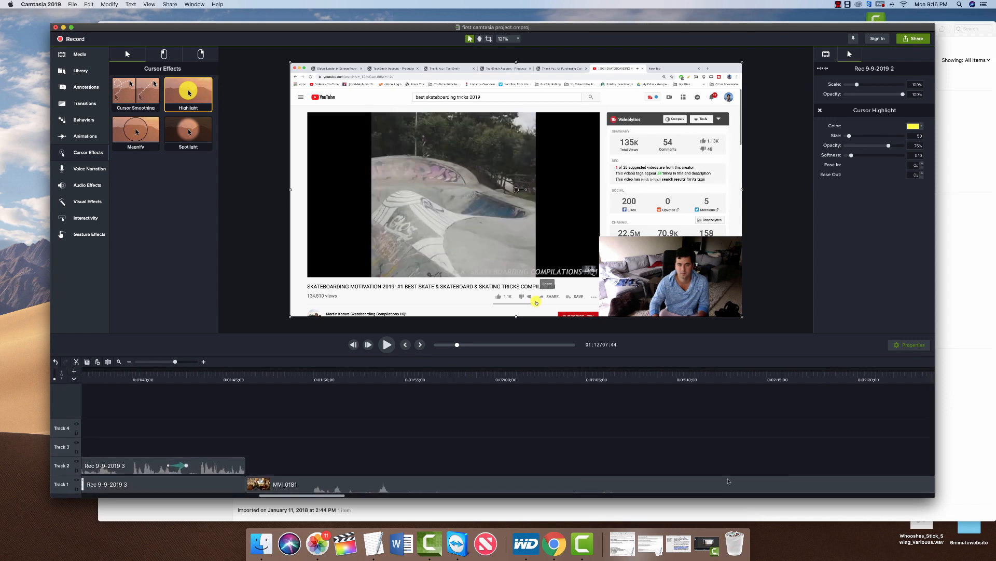
scroll(729, 481, "right", 5)
scroll(729, 482, "left", 4)
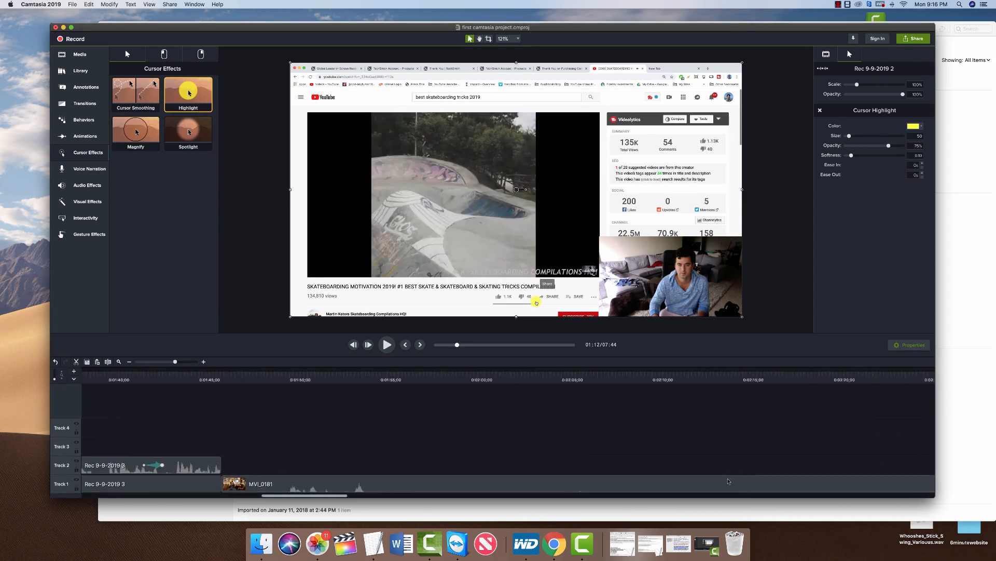
scroll(728, 481, "left", 1)
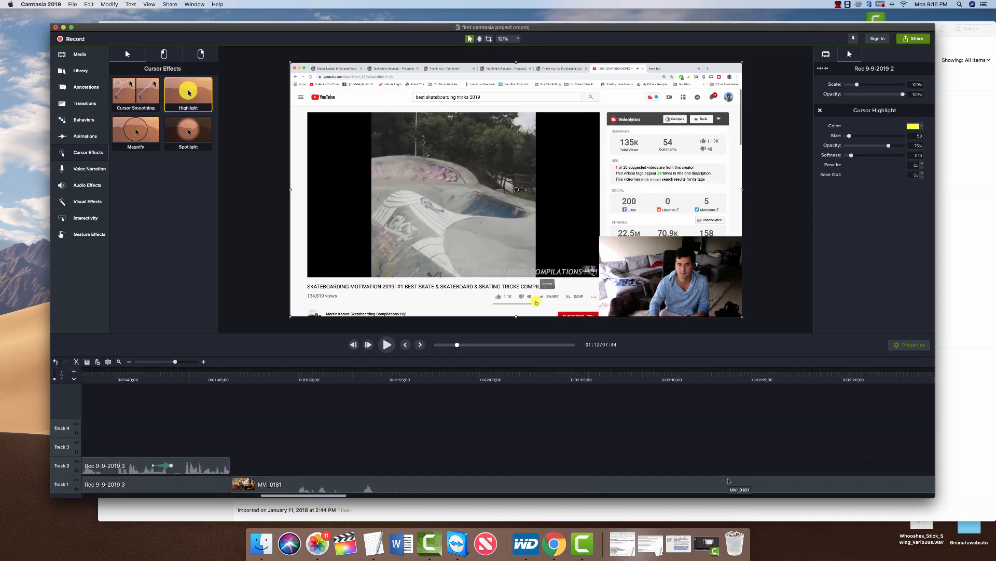
left_click(386, 486)
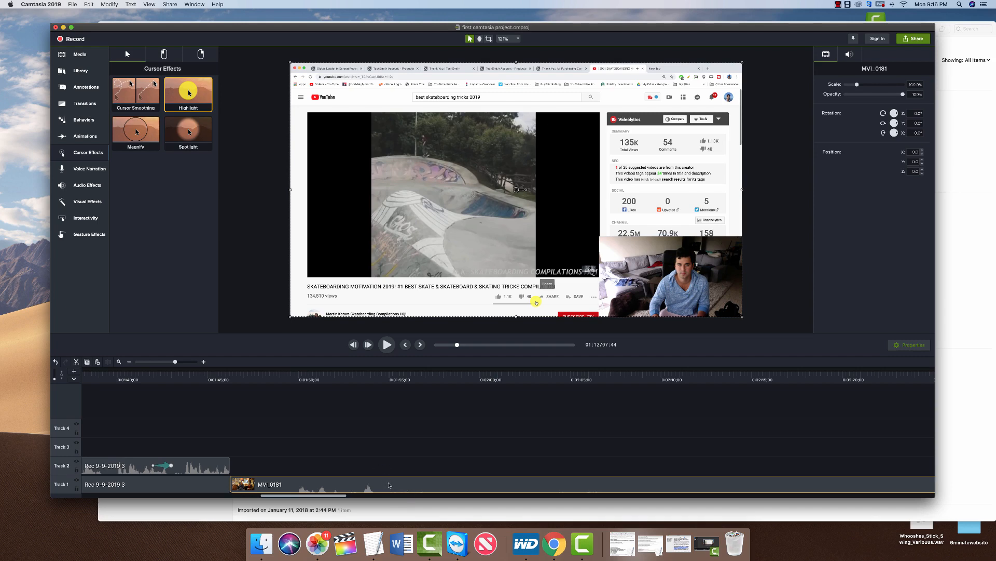
Delete the 1:55–2:11 tail of MVI_0181, check the 01:55 ending, and open Share.
left_click_drag(390, 485, 995, 501)
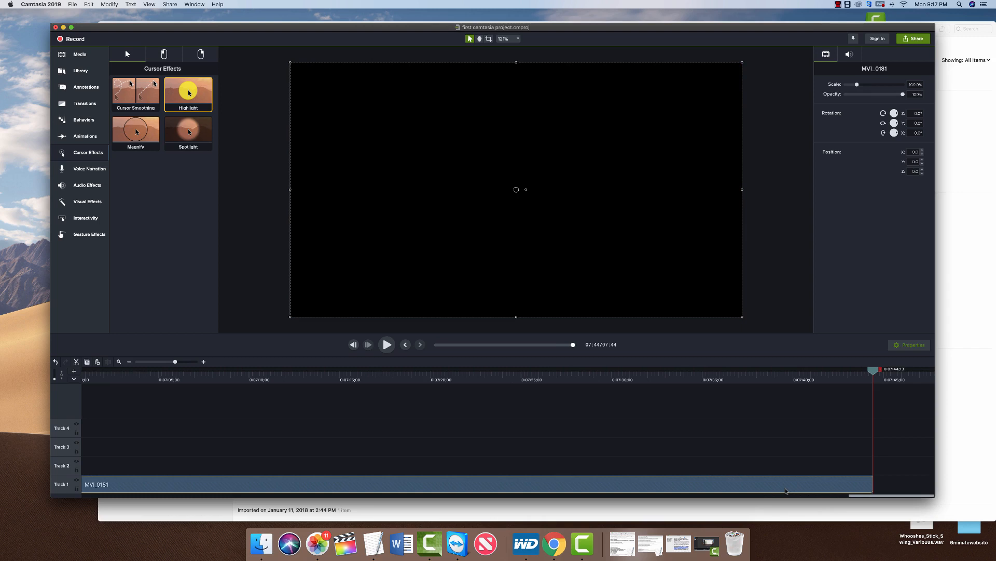
key("Delete")
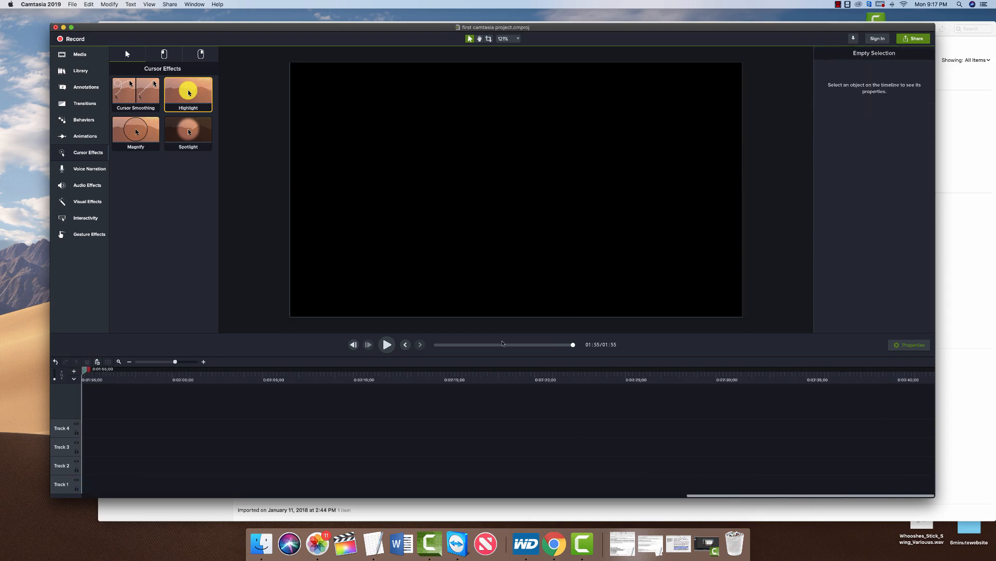
left_click(409, 344)
left_click(417, 343)
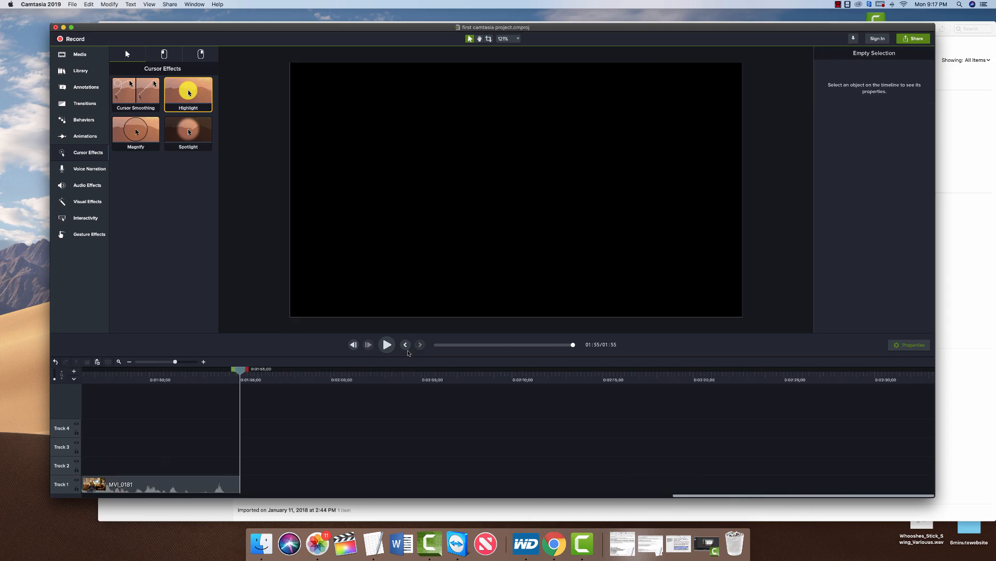
left_click(406, 345)
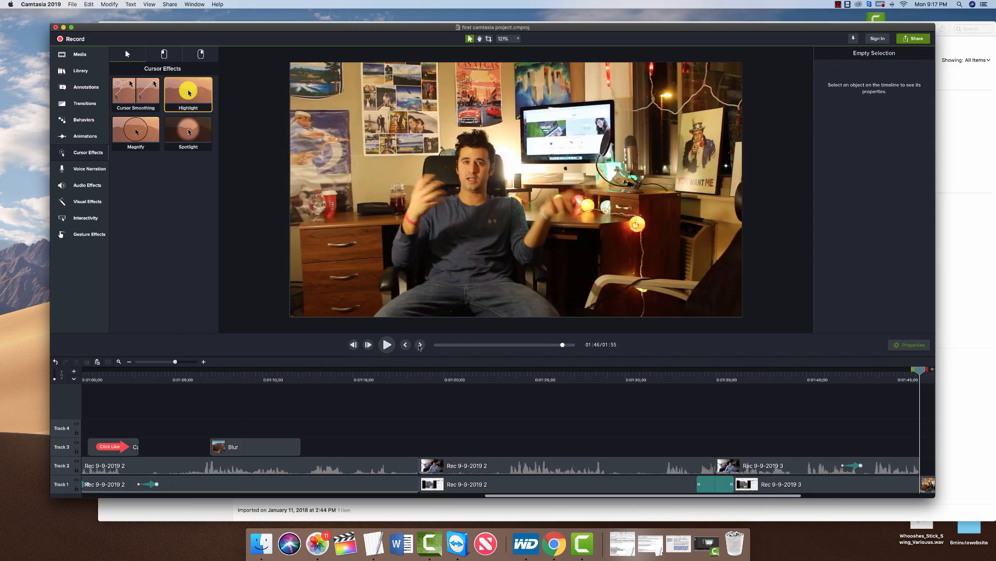
left_click(420, 344)
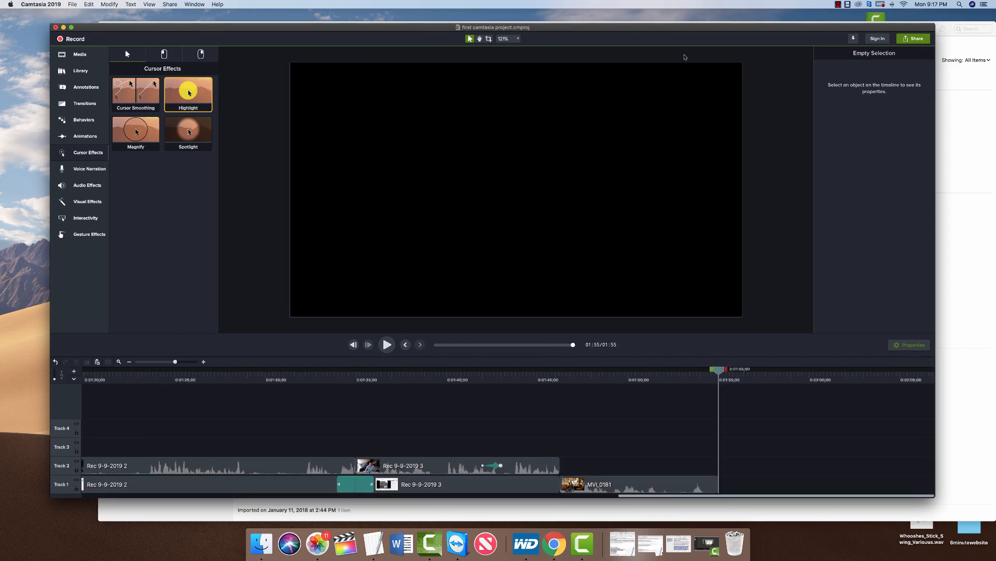
left_click(912, 39)
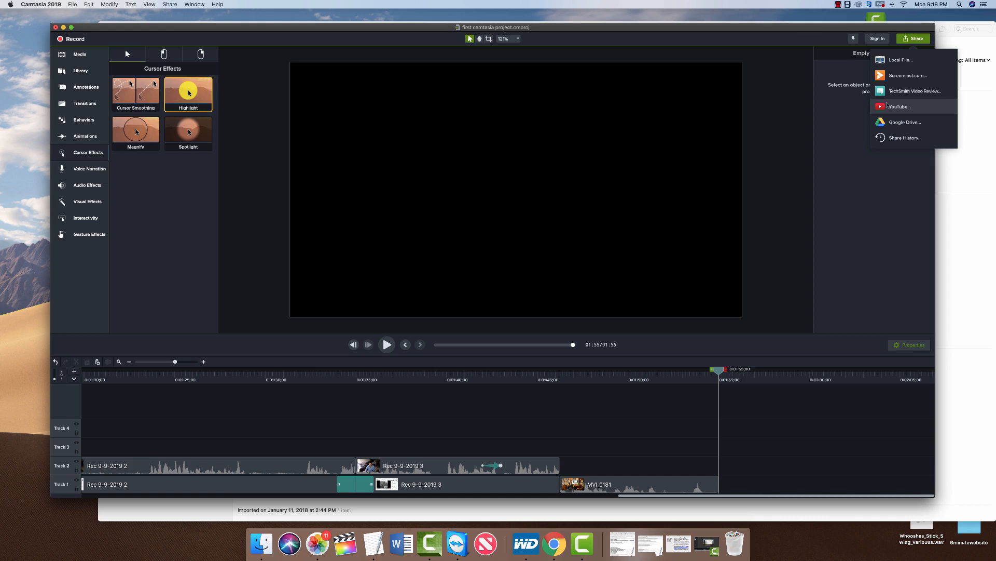
Reopen the Share menu and choose Local File to export the project as MP4.
left_click(862, 162)
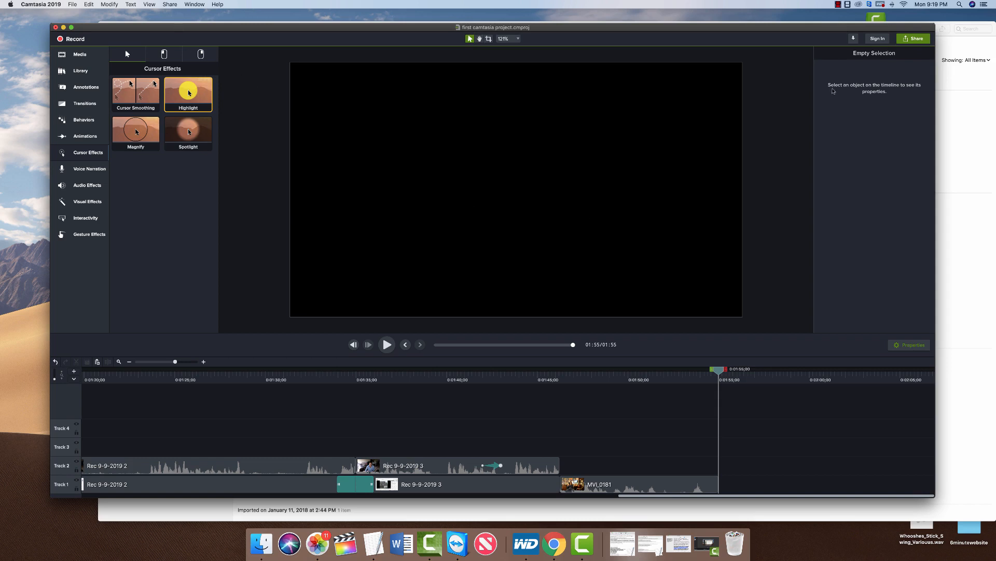
left_click(908, 41)
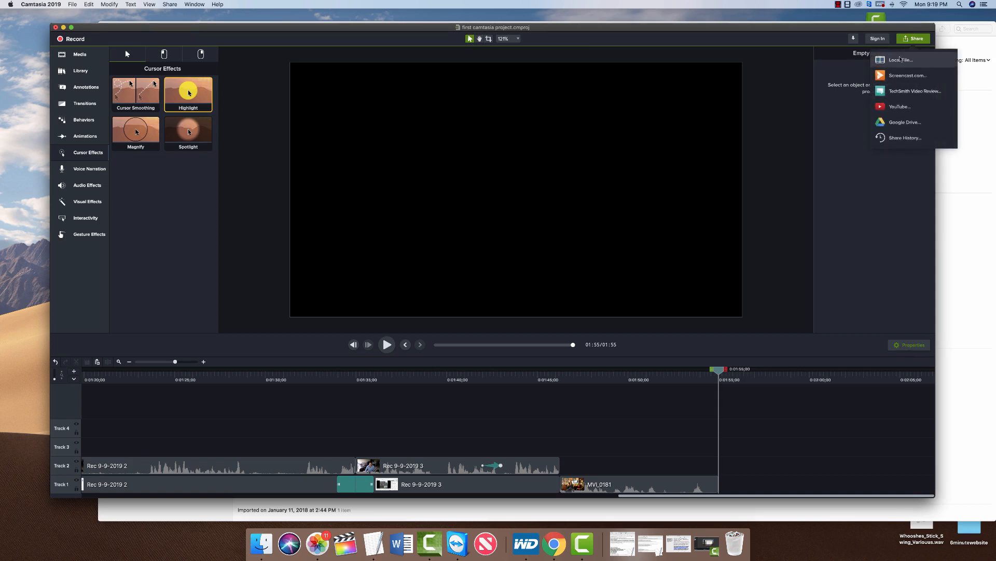
left_click(901, 61)
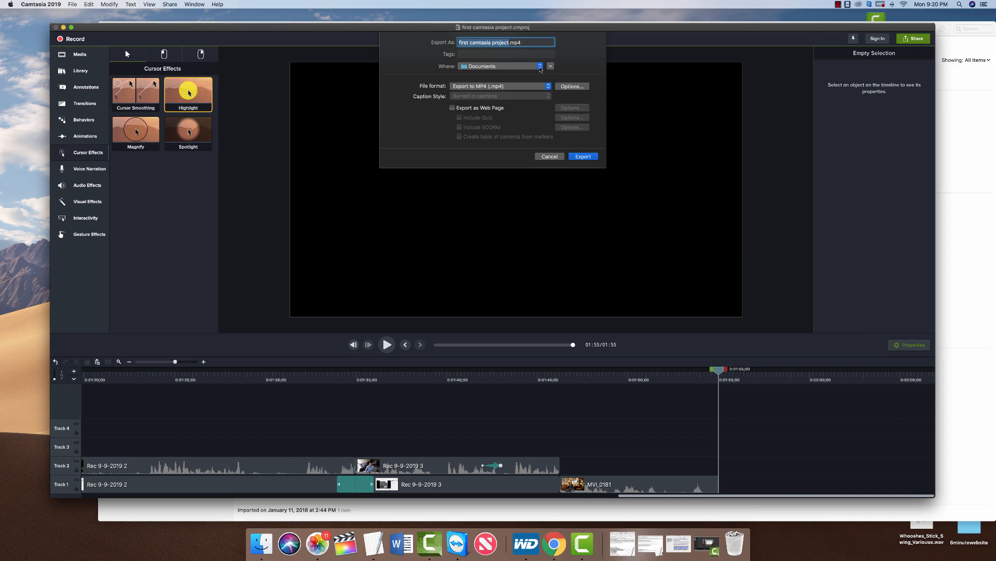
Export first camtasia project.mp4 to the Desktop and reveal it in Finder.
left_click(587, 157)
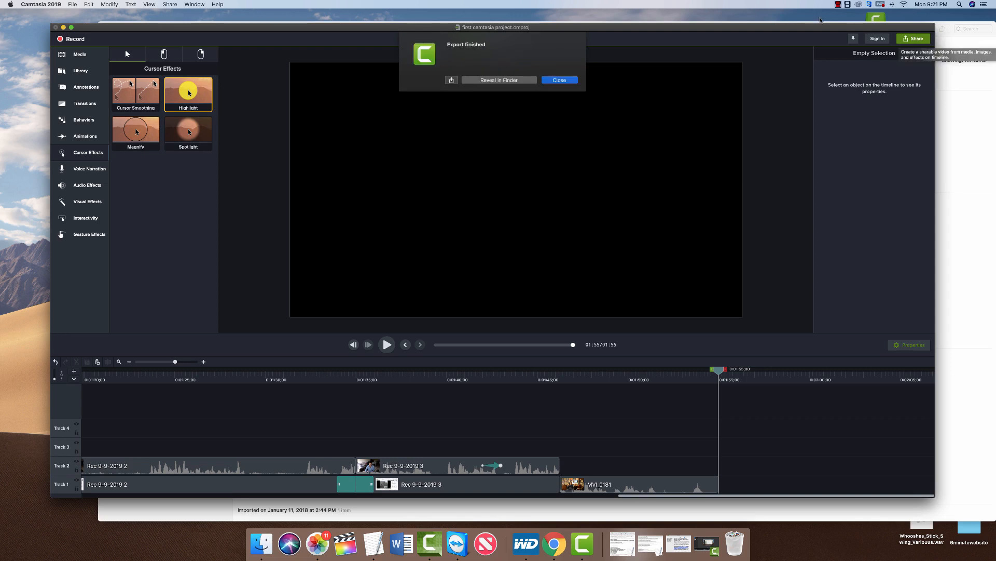
left_click(498, 81)
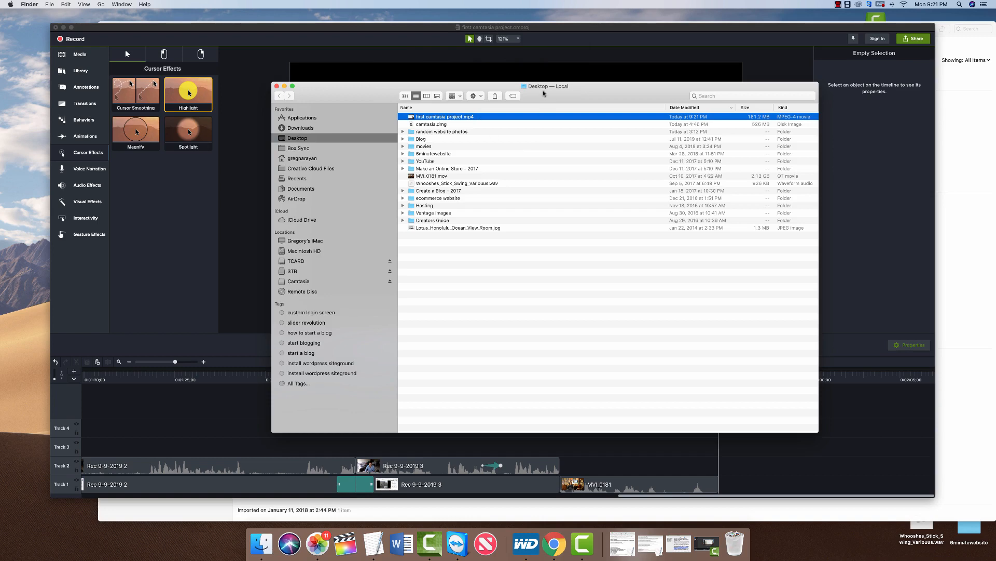
left_click_drag(553, 93, 533, 75)
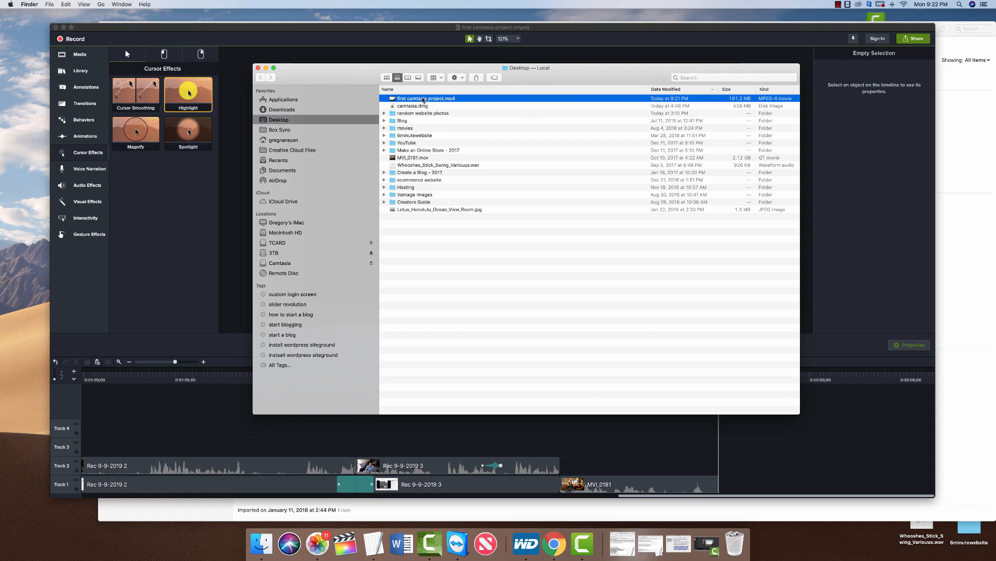
In Get Info for first camtasia project.mp4, add tags 'camtasia tutorial' and 'how to use camtasia'.
right_click(424, 99)
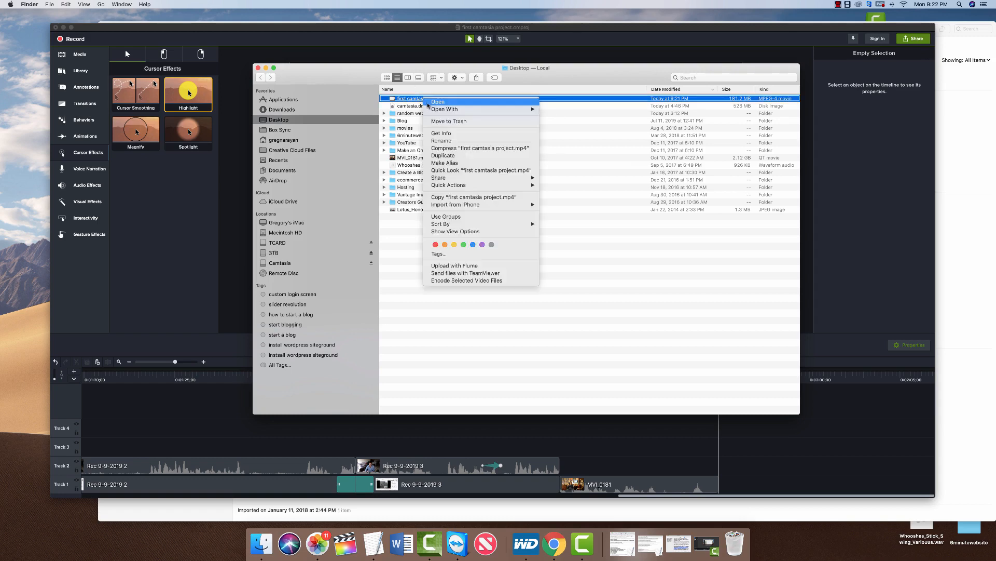
left_click(440, 133)
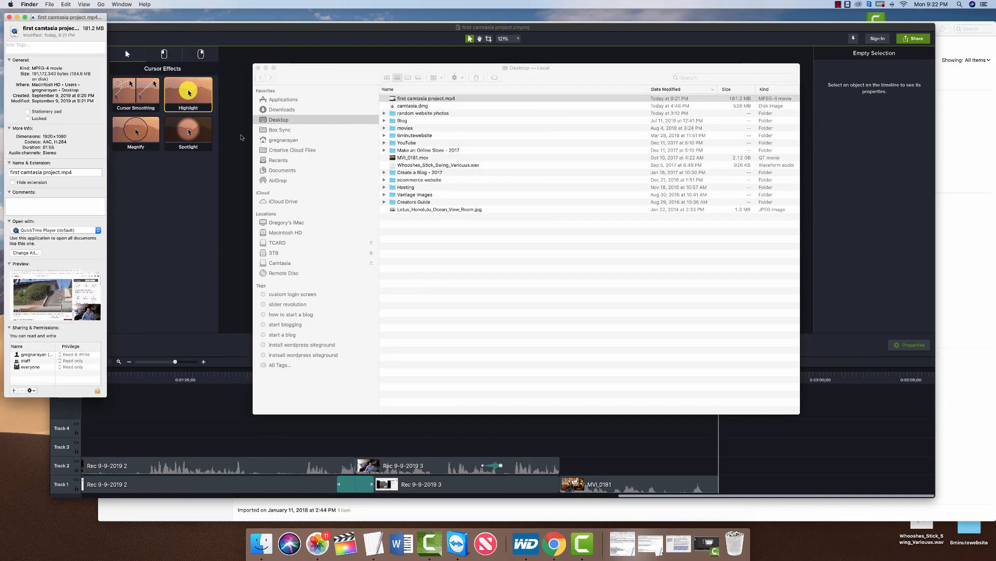
left_click_drag(63, 18, 196, 48)
left_click(189, 73)
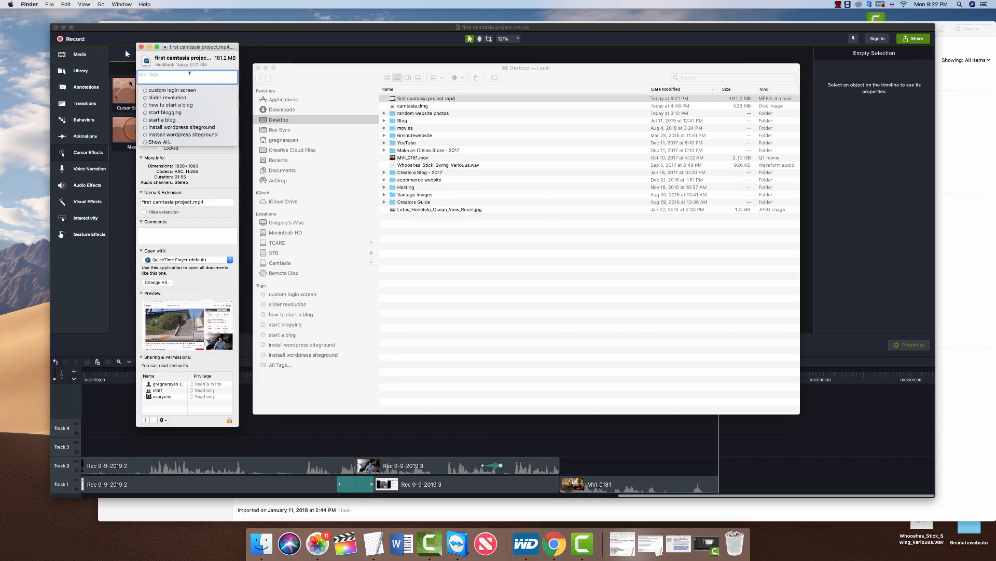
type("camtasia tutorial")
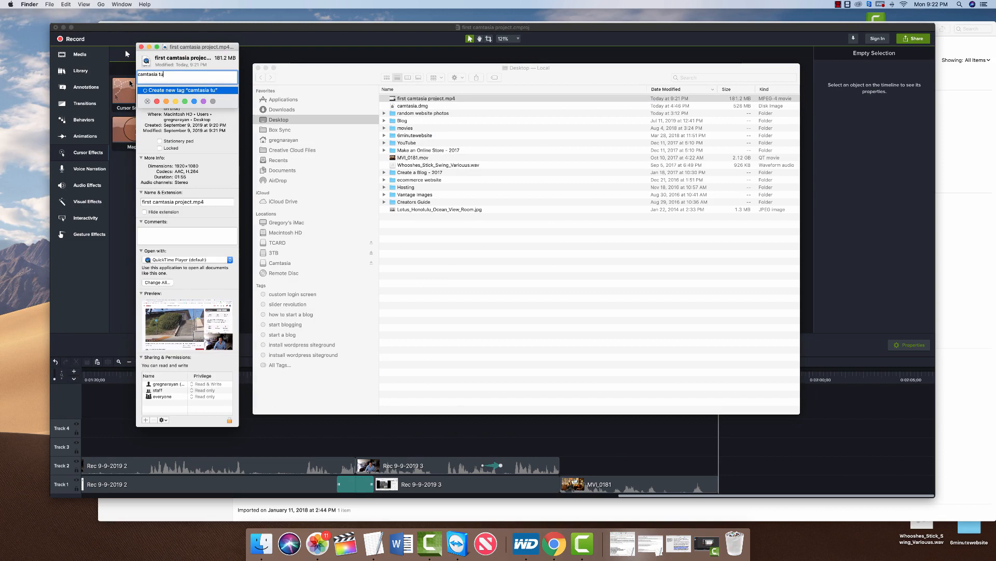
key("Return")
type("how to use cam")
type("tasia")
key("Return")
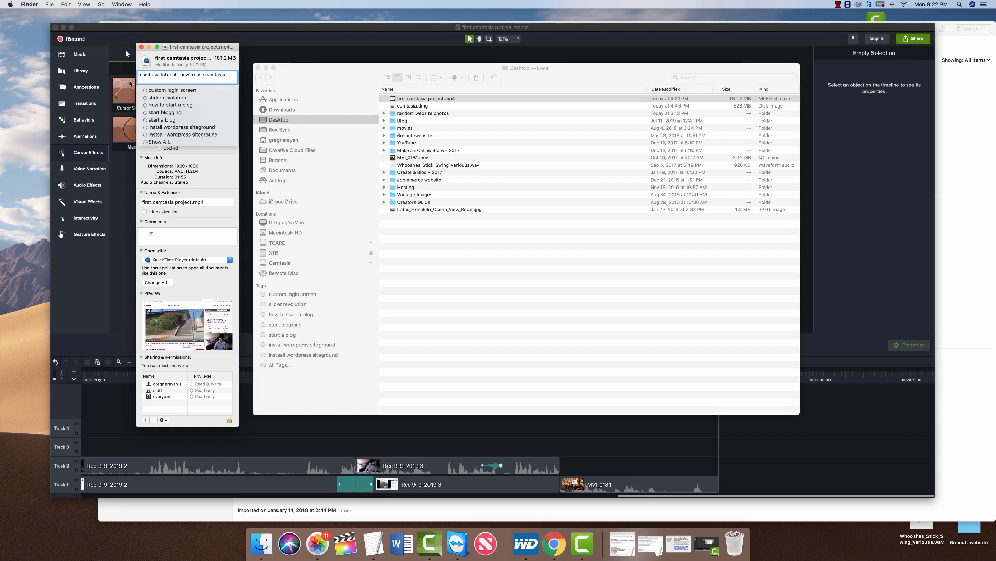
Add a comment saying the video explains creating and publishing a screencast, then close Info.
key("Tab")
type("This iv")
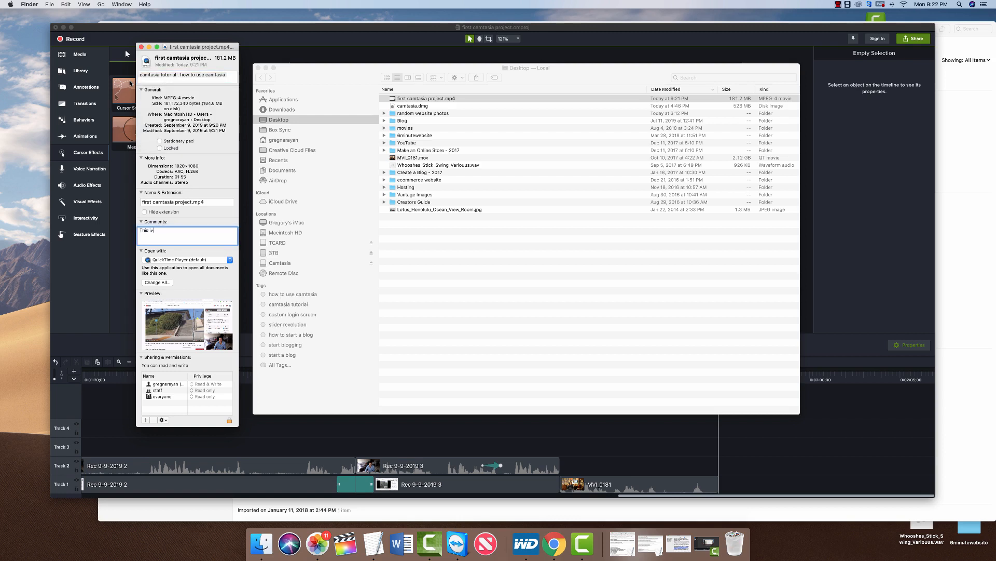
type("id")
key("BackSpace")
key("BackSpace")
type("deo explains how to create and publish a screencast using Cam")
left_click(142, 47)
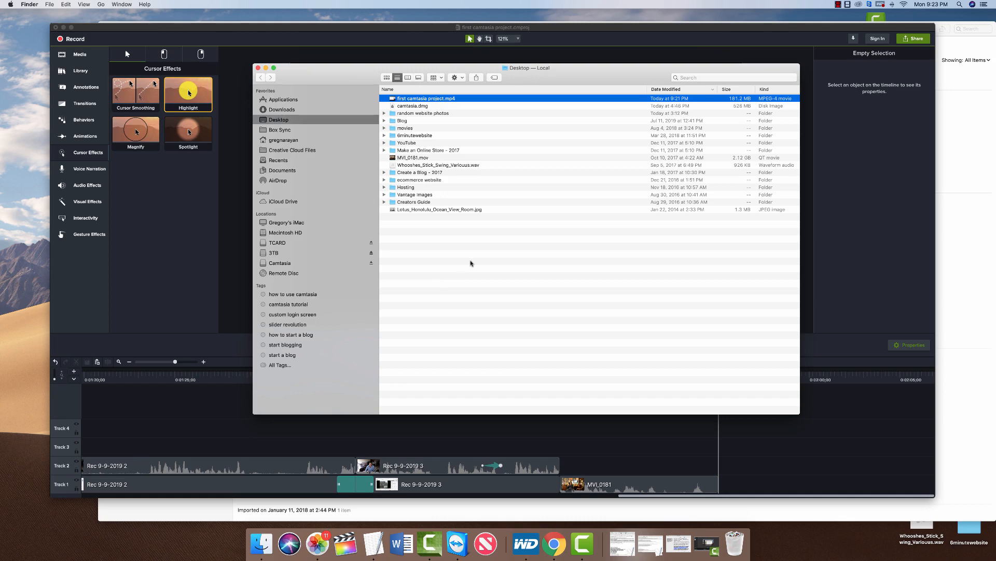
key("F4")
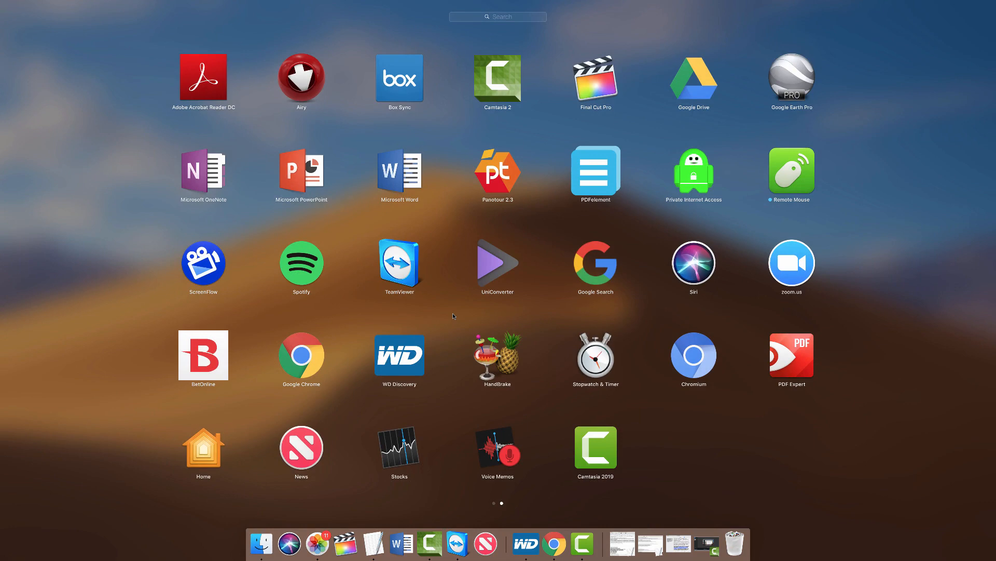
Launch HandBrake and check its version information.
left_click(496, 363)
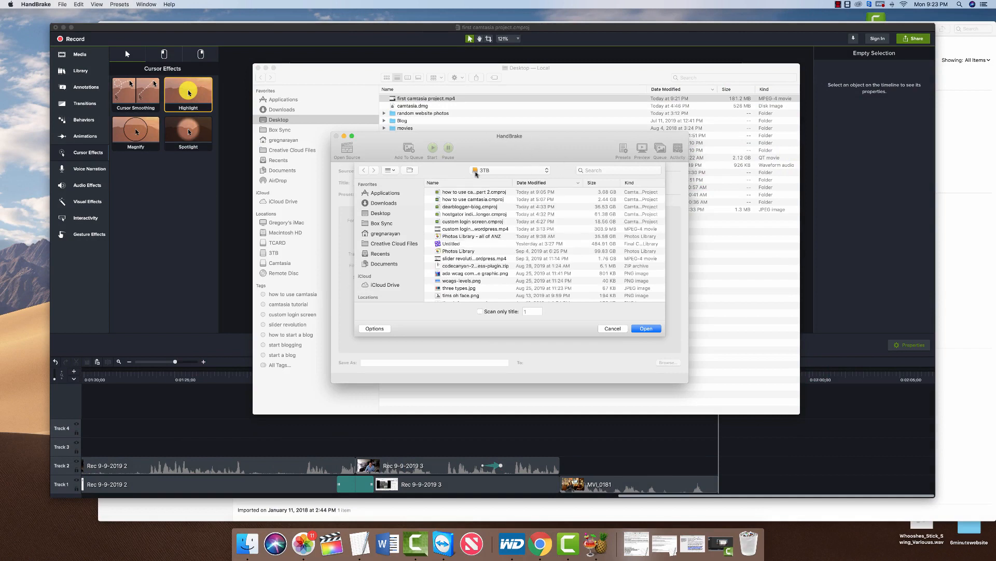
left_click(25, 3)
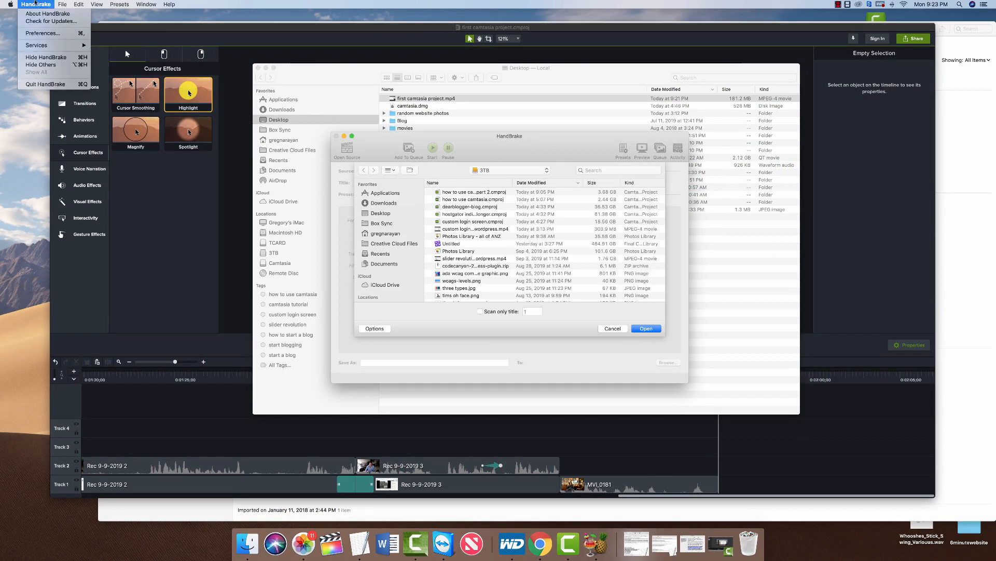
left_click(37, 16)
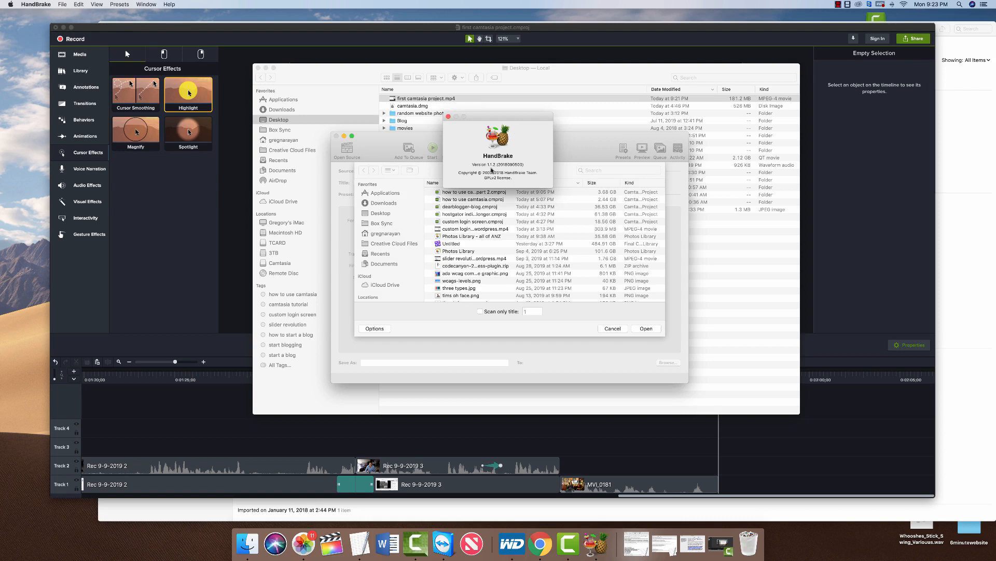
left_click(448, 117)
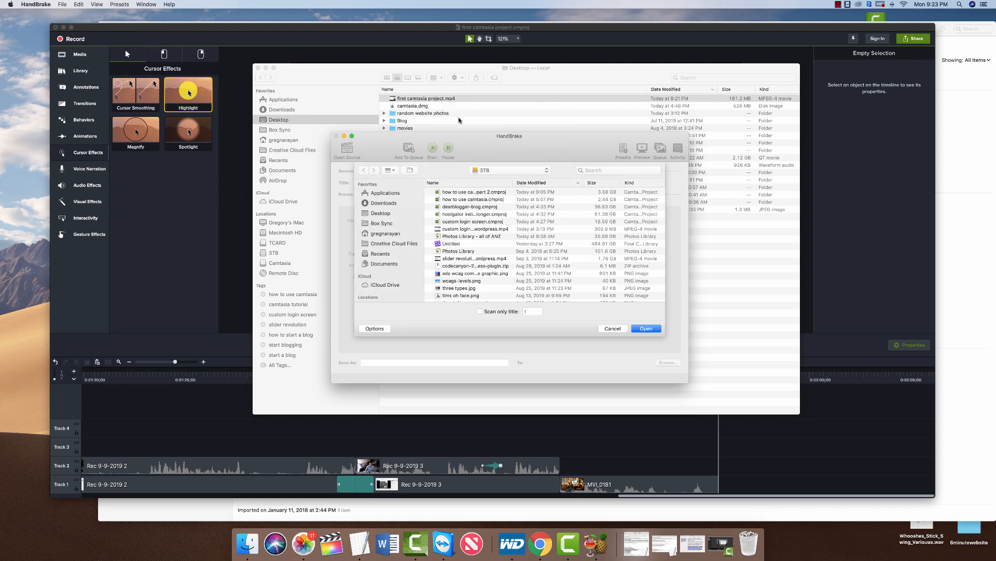
Load first camtasia project.mp4 from the Desktop as the HandBrake source.
left_click(480, 194)
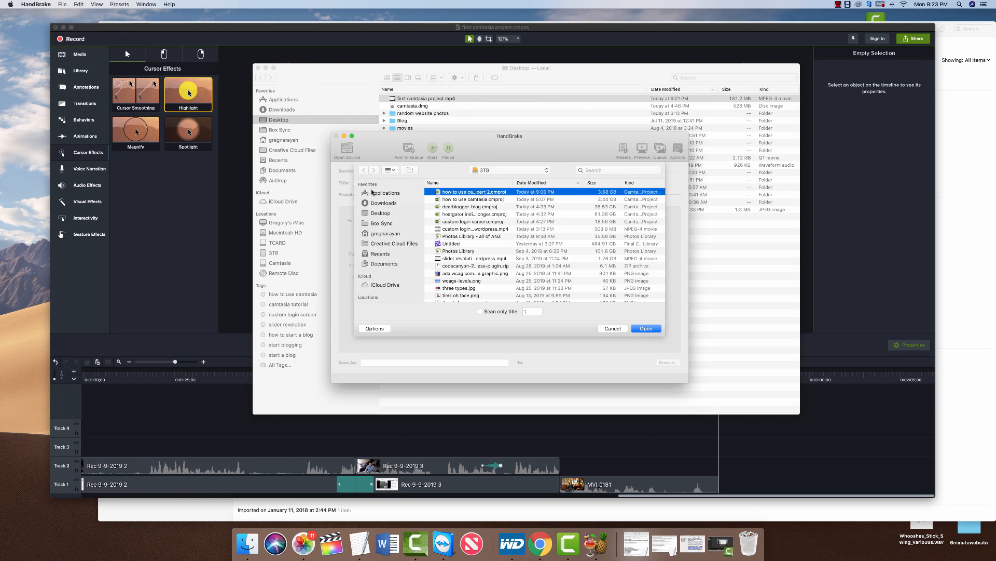
left_click(380, 213)
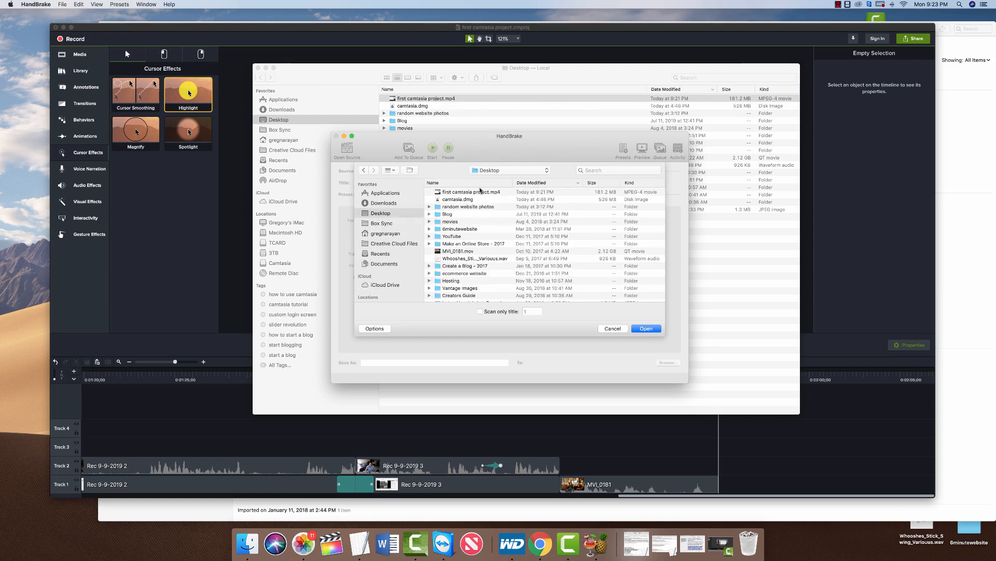
left_click(482, 192)
left_click(646, 329)
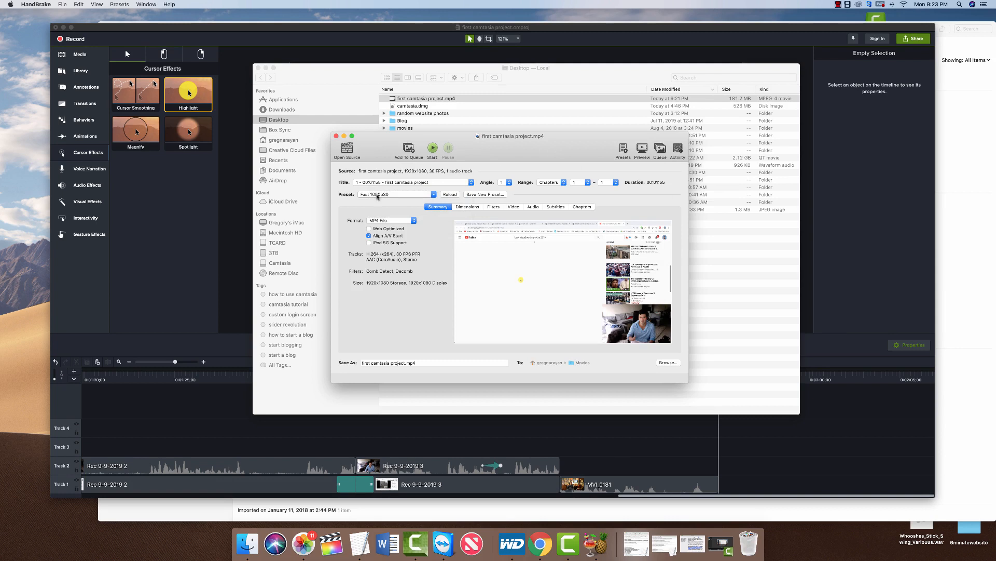
Enable Web Optimized, start encoding into Movies, and bring the Chrome window forward.
left_click(369, 228)
left_click(433, 149)
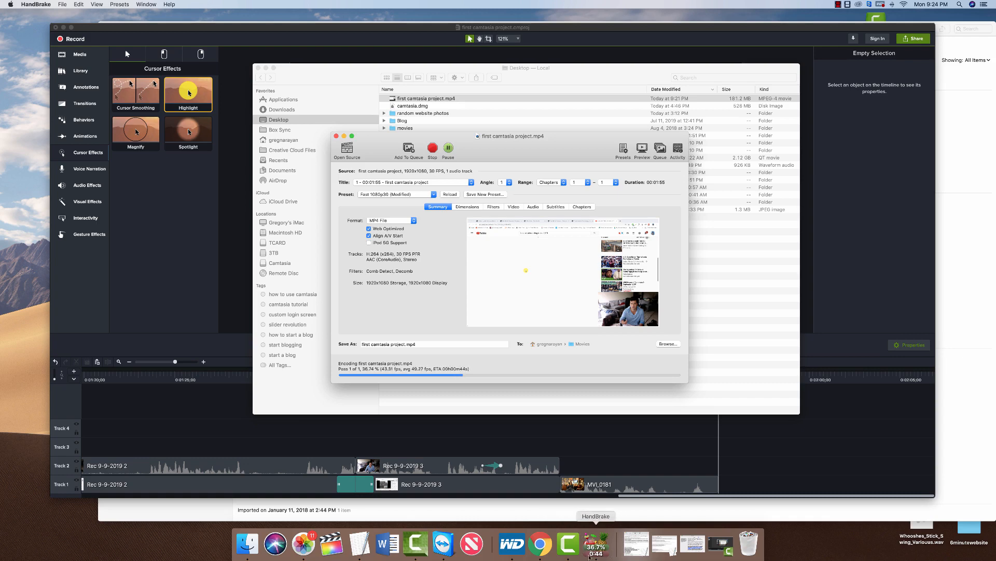
left_click(540, 545)
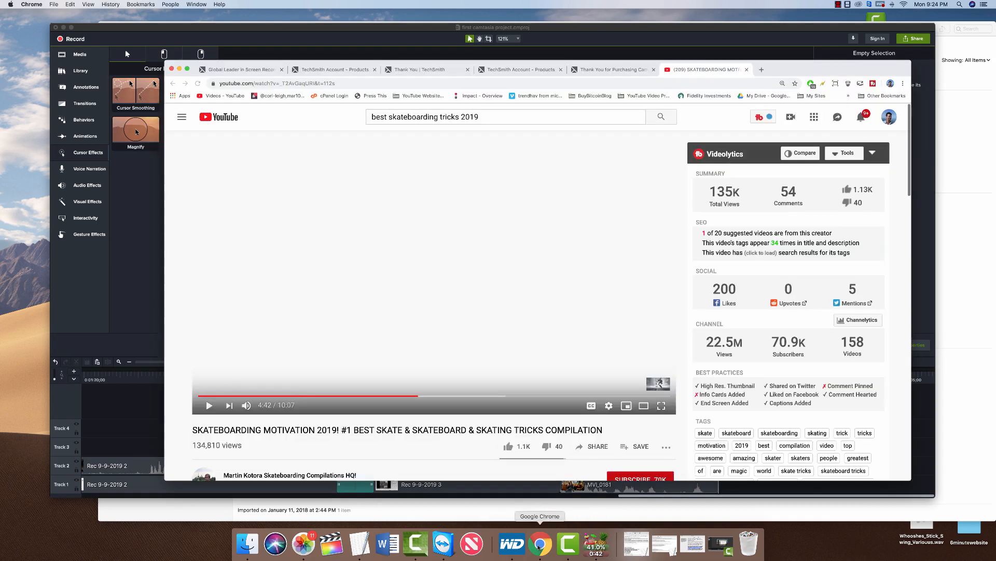
Go to YouTube's Upload video page and show the encoded 19.1 MB file in Movies.
left_click(791, 116)
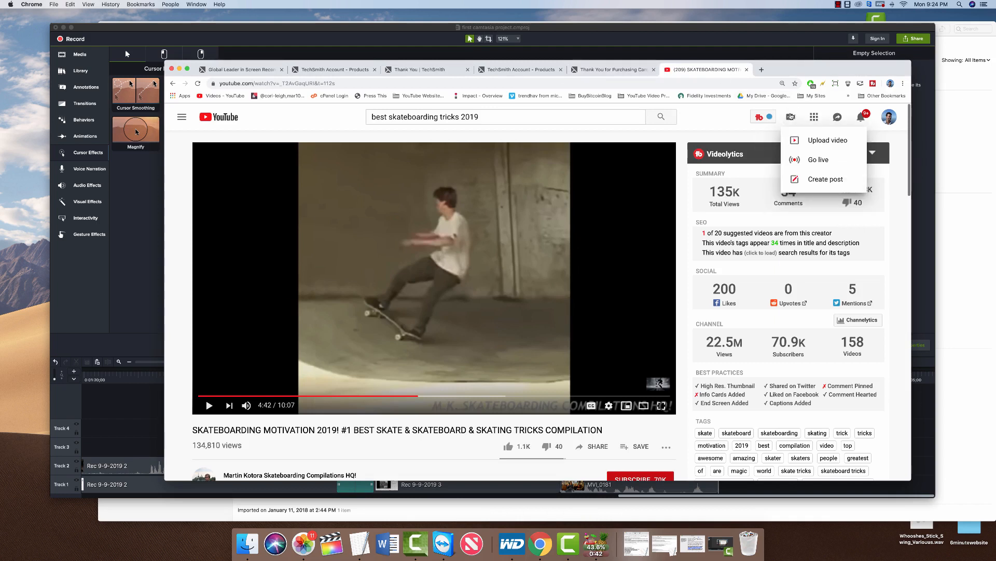
left_click(809, 140)
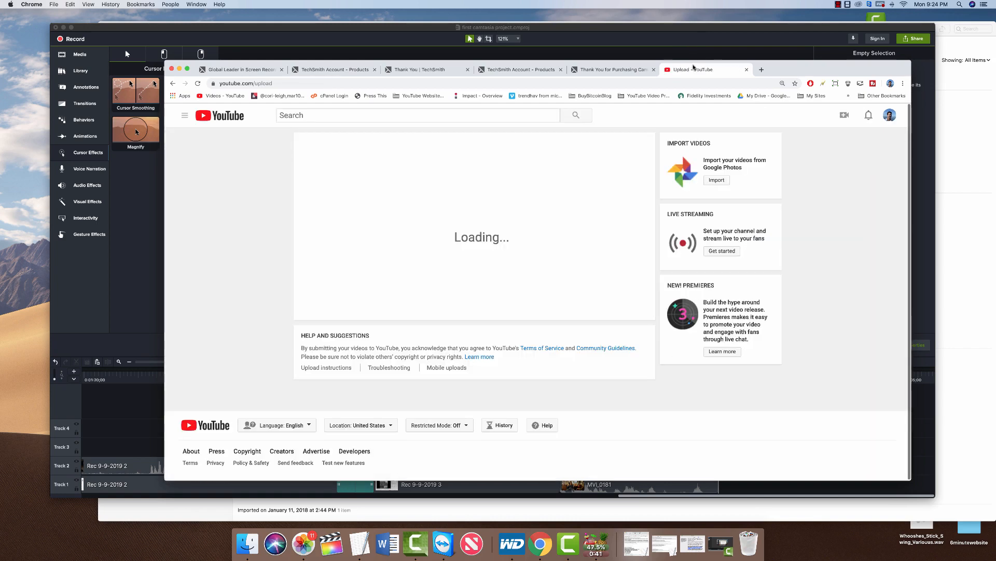
left_click_drag(791, 72, 769, 62)
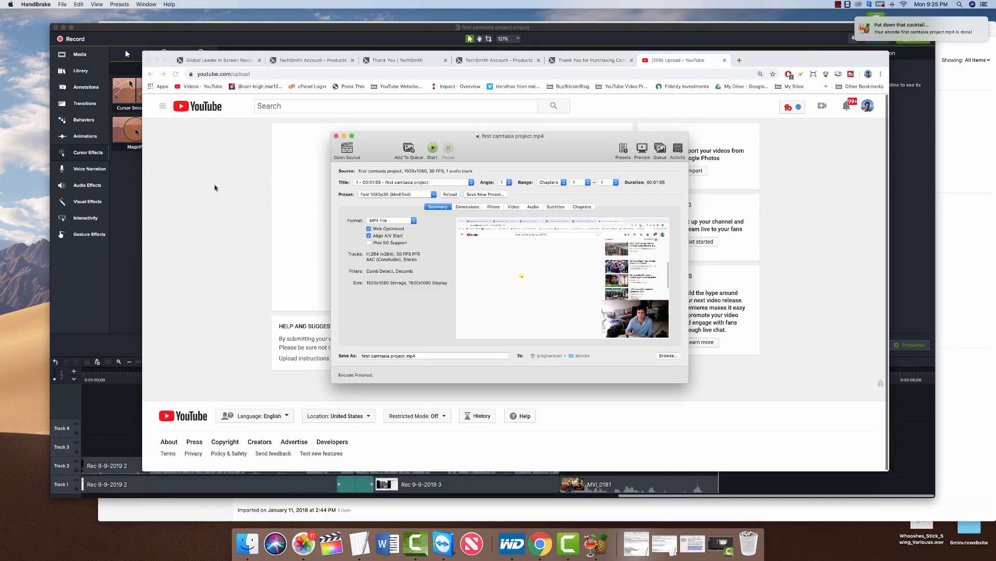
left_click(895, 33)
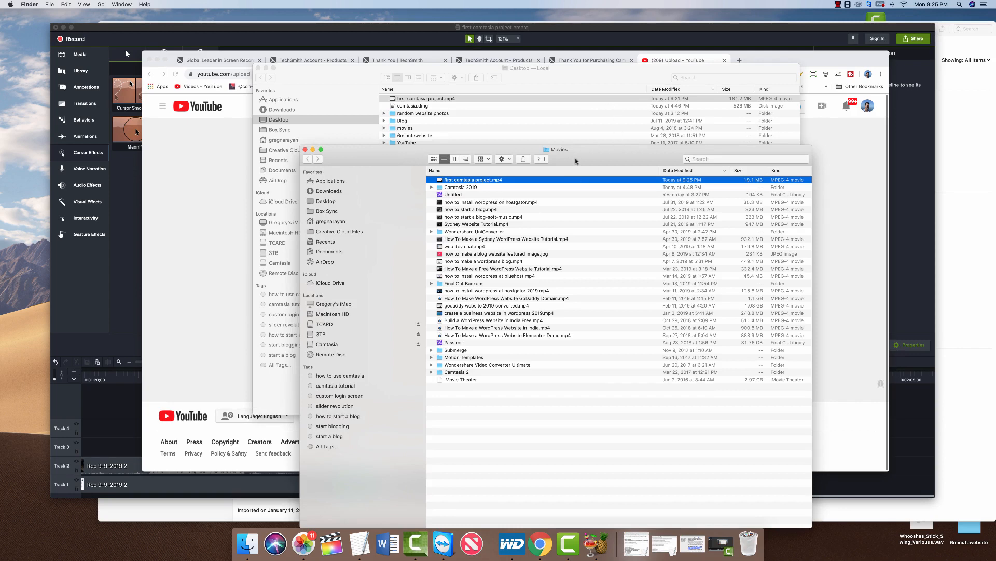
Rearrange the Movies and Desktop Finder windows, closing the Desktop window.
left_click_drag(576, 162, 569, 135)
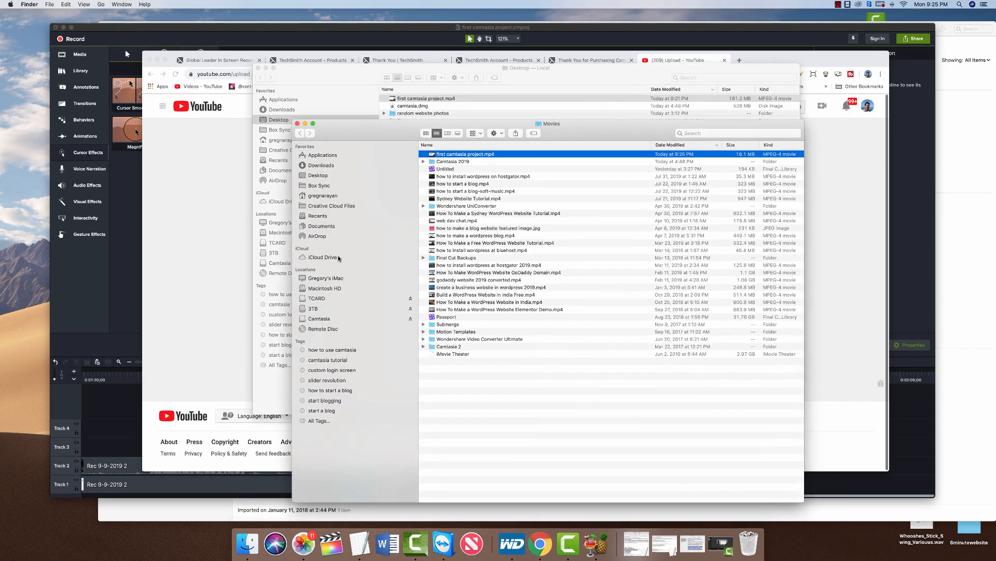
left_click_drag(552, 126, 545, 106)
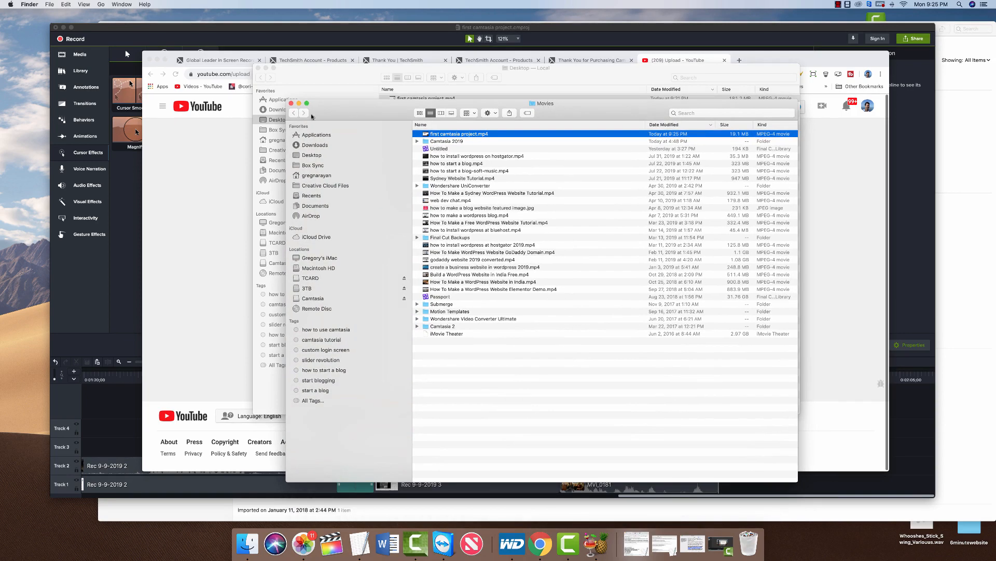
left_click_drag(294, 78, 200, 229)
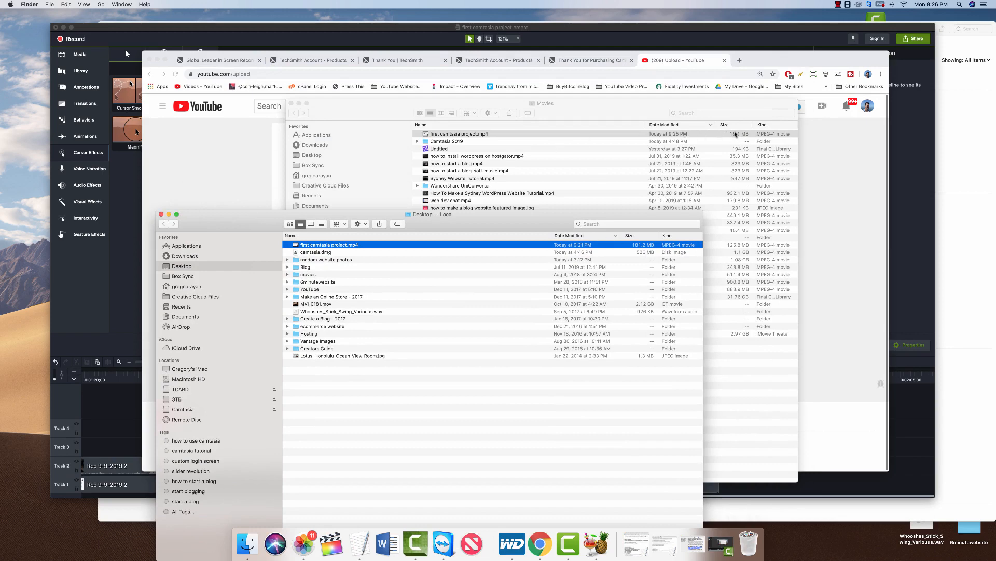
left_click(735, 134)
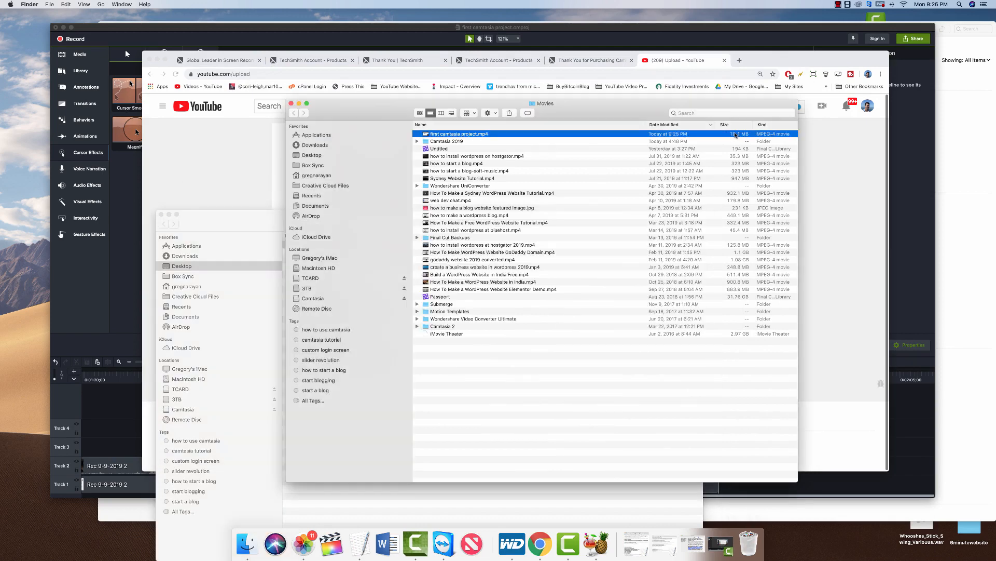
left_click(253, 277)
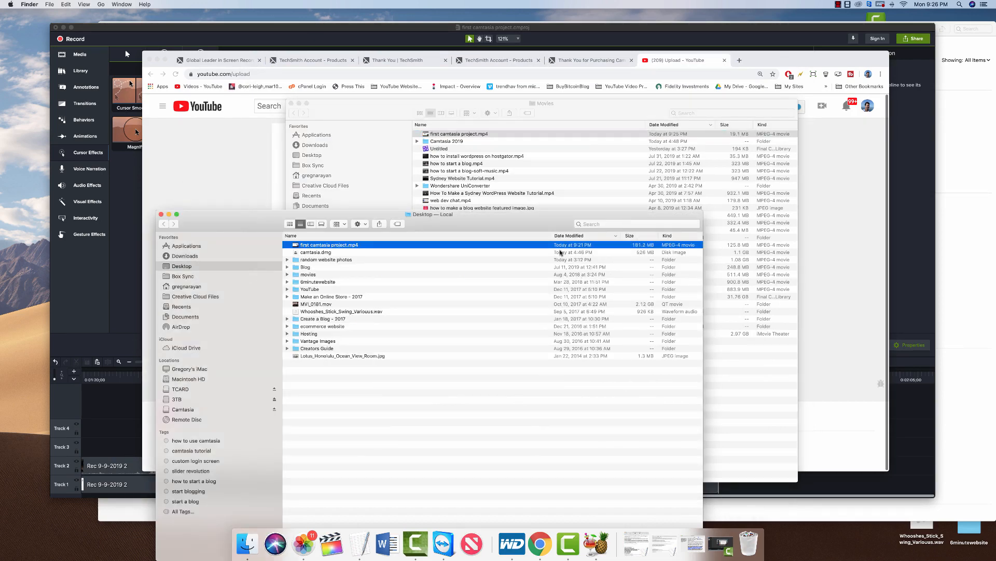
left_click_drag(521, 224, 542, 223)
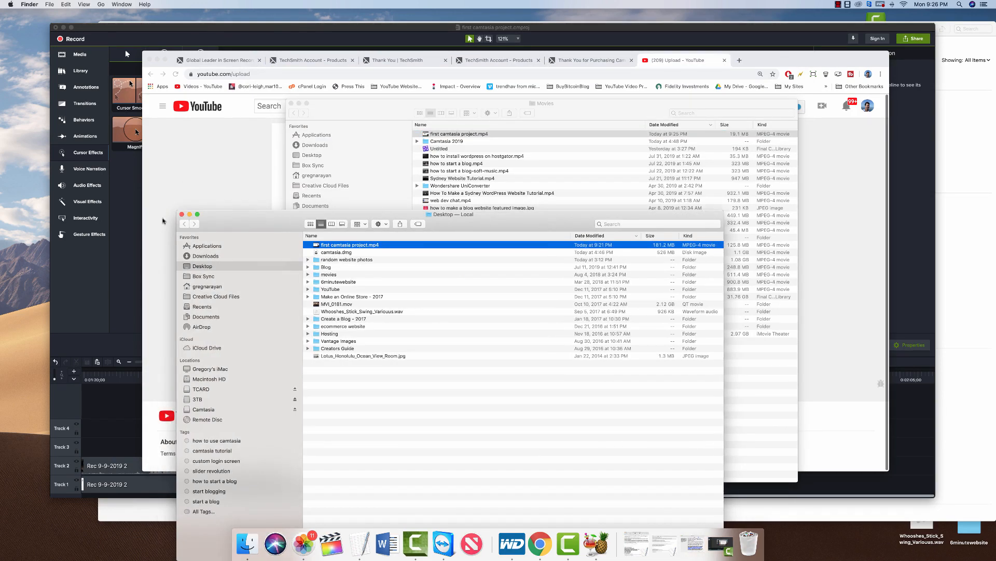
left_click(182, 213)
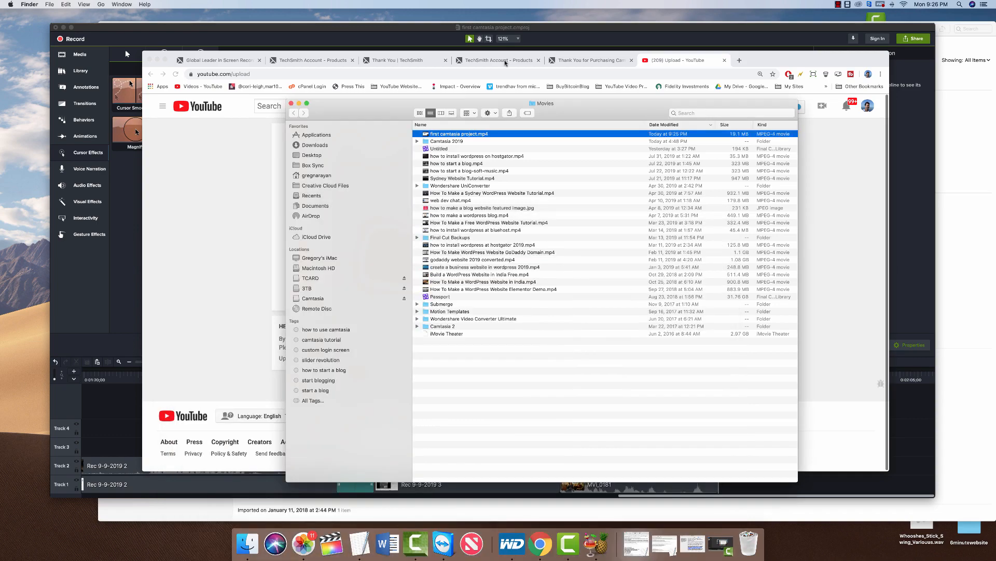
left_click_drag(378, 106, 556, 146)
Move HandBrake aside and drop first camtasia project.mp4 onto YouTube's upload area.
left_click(373, 141)
left_click_drag(373, 141, 380, 277)
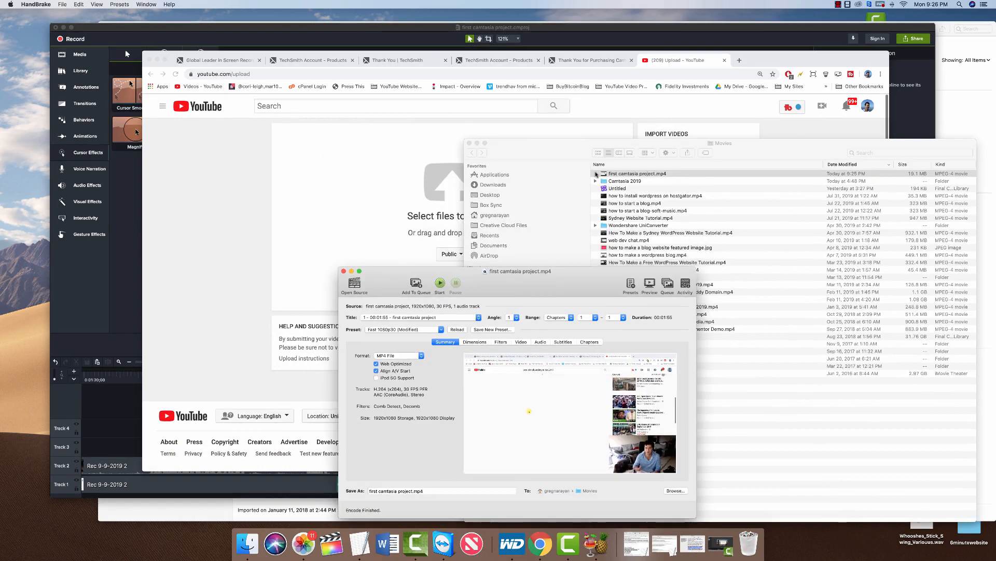
left_click(635, 175)
left_click_drag(636, 176, 907, 177)
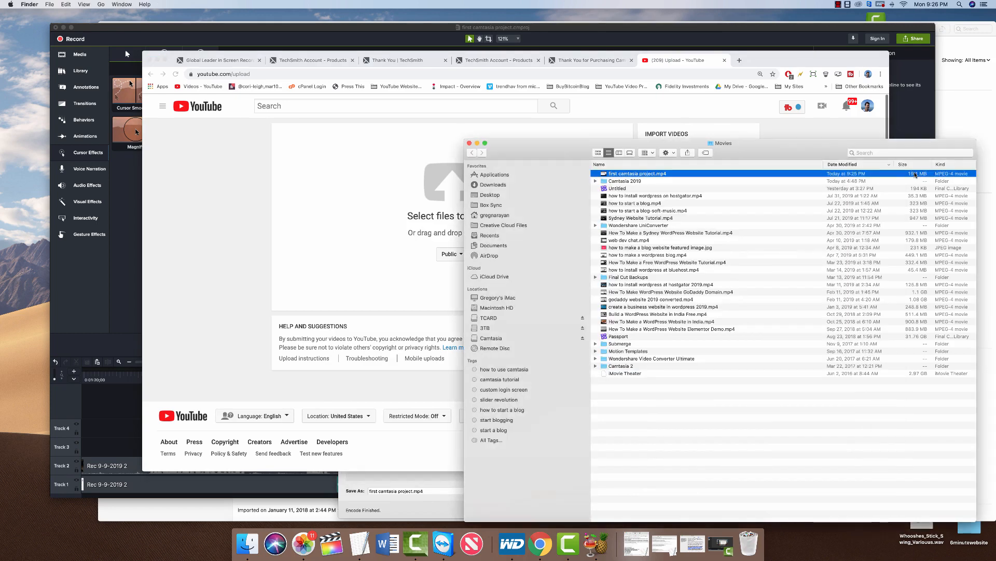
left_click_drag(644, 177, 437, 189)
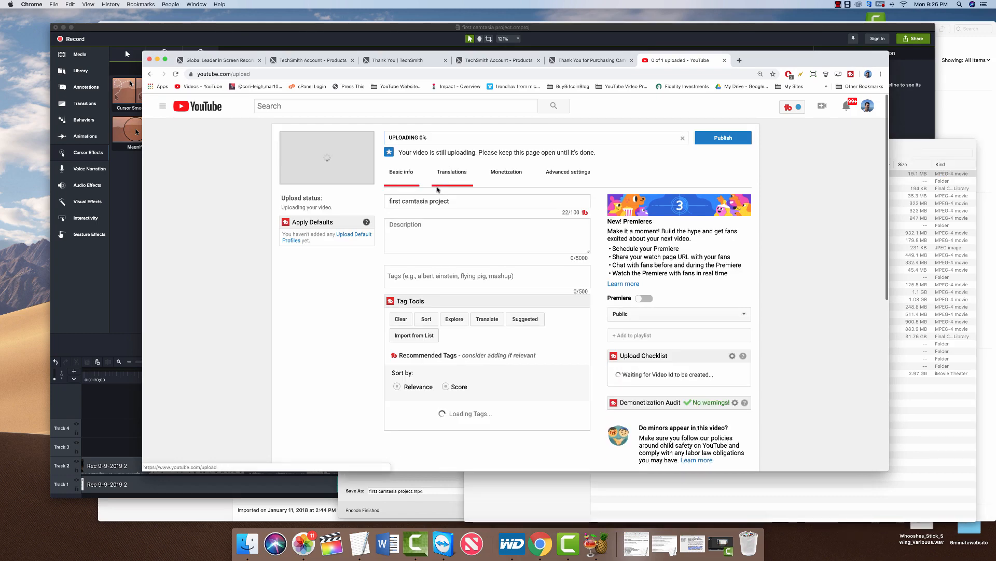
Select the prefilled title 'first camtasia project' in YouTube's Title field.
triple_click(475, 201)
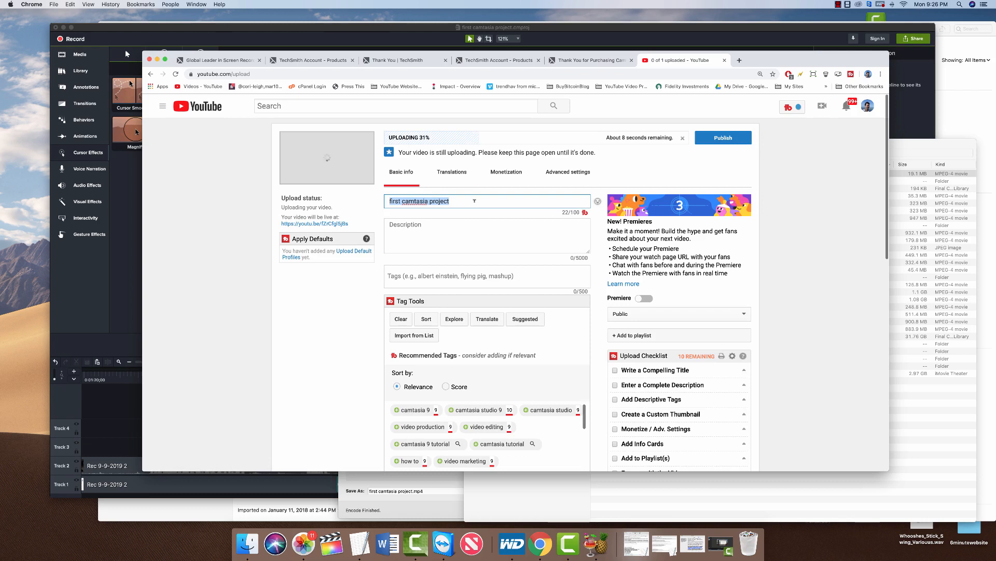